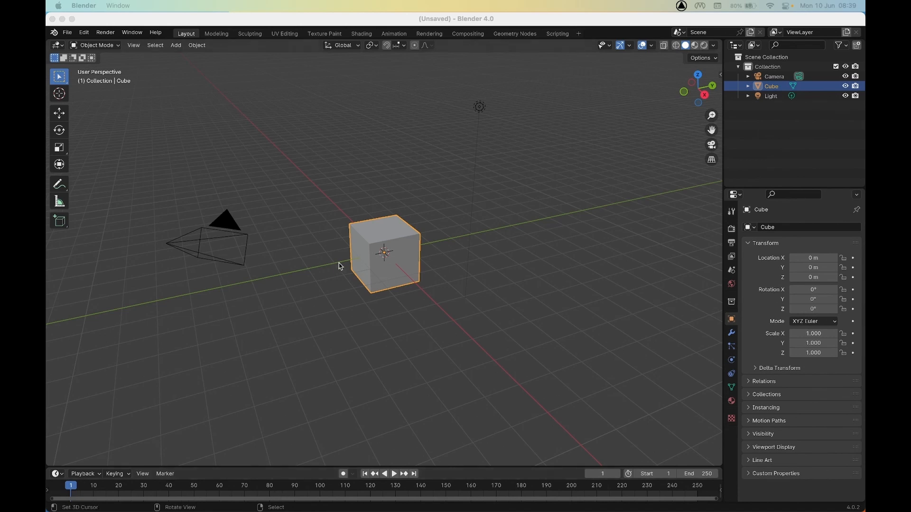
Start a new file from the General template
{"action": "middle_click_drag", "start_coordinate": [385, 218], "coordinate": [387, 268]}
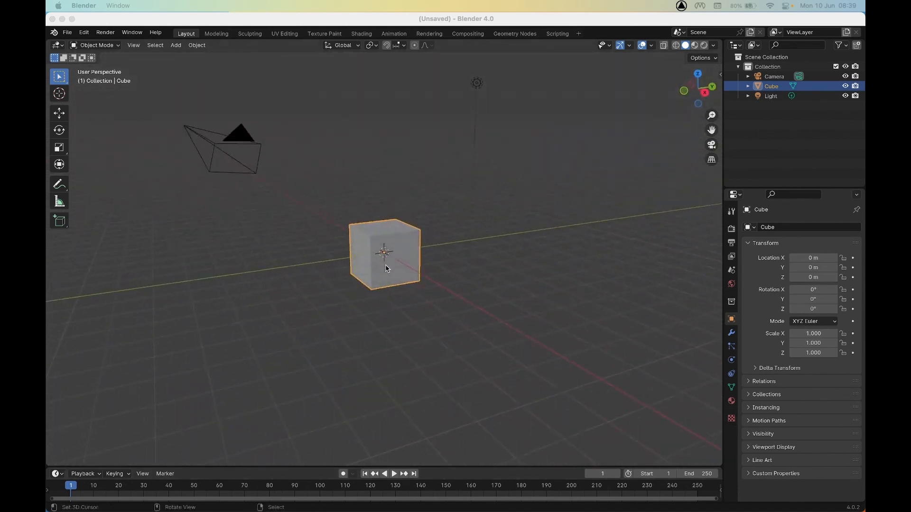
{"action": "left_click", "coordinate": [67, 32]}
{"action": "mouse_move", "coordinate": [79, 46]}
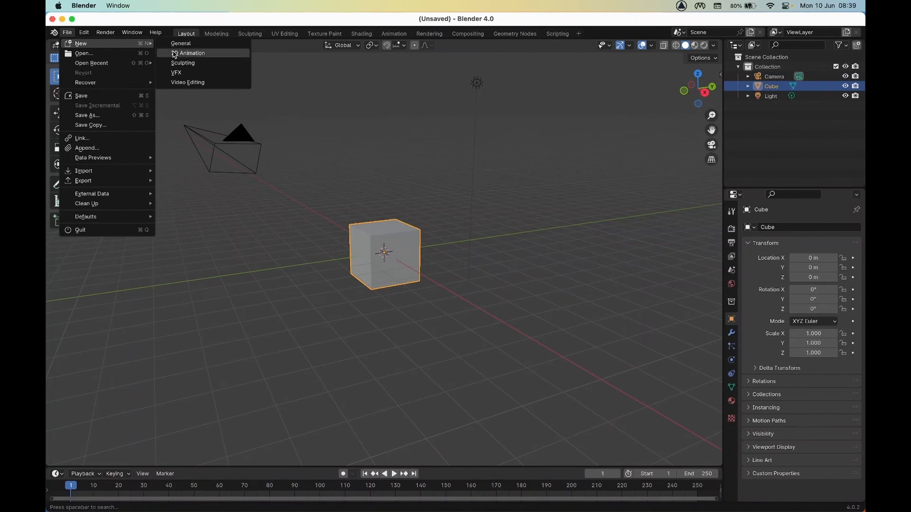
{"action": "left_click_drag", "start_coordinate": [161, 50], "coordinate": [221, 56]}
{"action": "mouse_move", "coordinate": [90, 50]}
{"action": "left_mouse_down"}
{"action": "mouse_move", "coordinate": [71, 46]}
{"action": "mouse_move", "coordinate": [85, 42]}
{"action": "left_mouse_up"}
{"action": "mouse_move", "coordinate": [71, 46]}
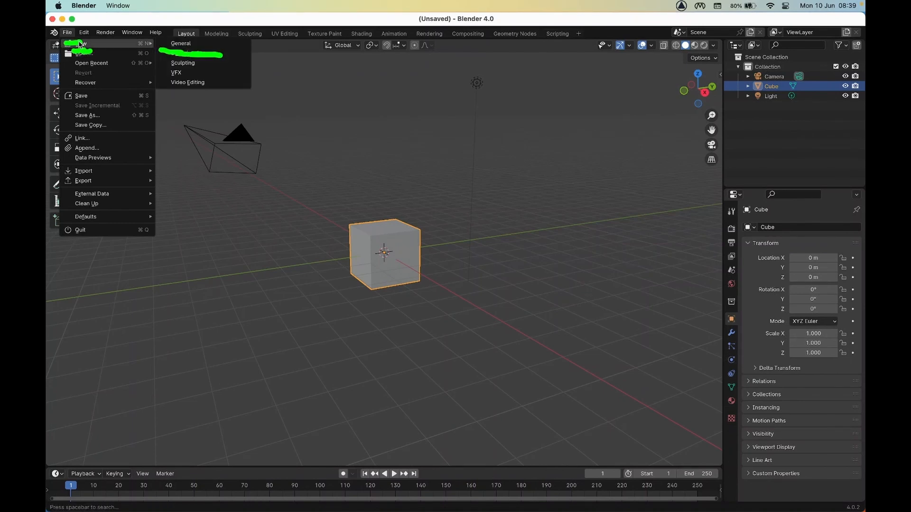
{"action": "left_click", "coordinate": [181, 44]}
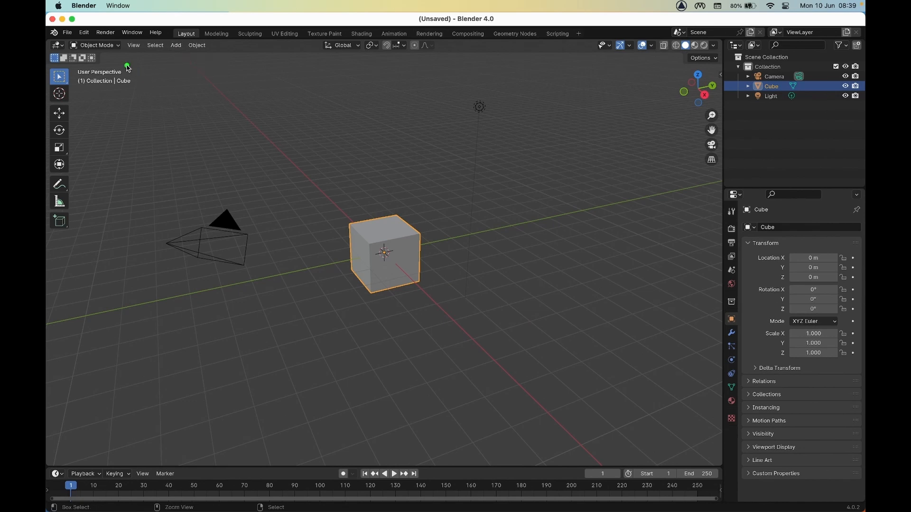
Show the 3D viewport's sidebar and display the IMVU Studio Toolkit tools in it
{"action": "mouse_move", "coordinate": [127, 55]}
{"action": "left_mouse_down"}
{"action": "mouse_move", "coordinate": [147, 53]}
{"action": "mouse_move", "coordinate": [124, 57]}
{"action": "left_mouse_up"}
{"action": "left_click", "coordinate": [133, 45]}
{"action": "mouse_move", "coordinate": [146, 75]}
{"action": "left_mouse_down"}
{"action": "mouse_move", "coordinate": [135, 75]}
{"action": "mouse_move", "coordinate": [142, 78]}
{"action": "left_mouse_up"}
{"action": "left_click", "coordinate": [149, 66]}
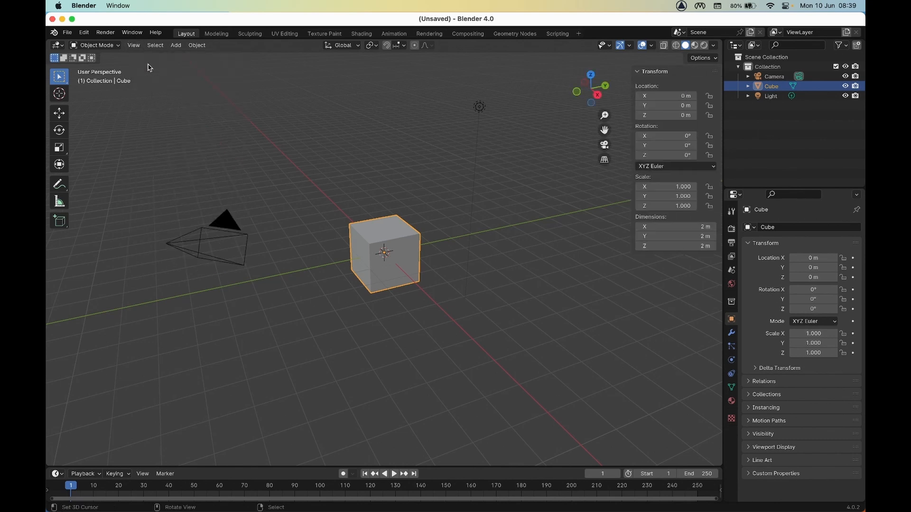
{"action": "mouse_move", "coordinate": [729, 153]}
{"action": "left_mouse_down"}
{"action": "mouse_move", "coordinate": [724, 167]}
{"action": "mouse_move", "coordinate": [734, 185]}
{"action": "left_mouse_up"}
{"action": "left_click", "coordinate": [718, 160]}
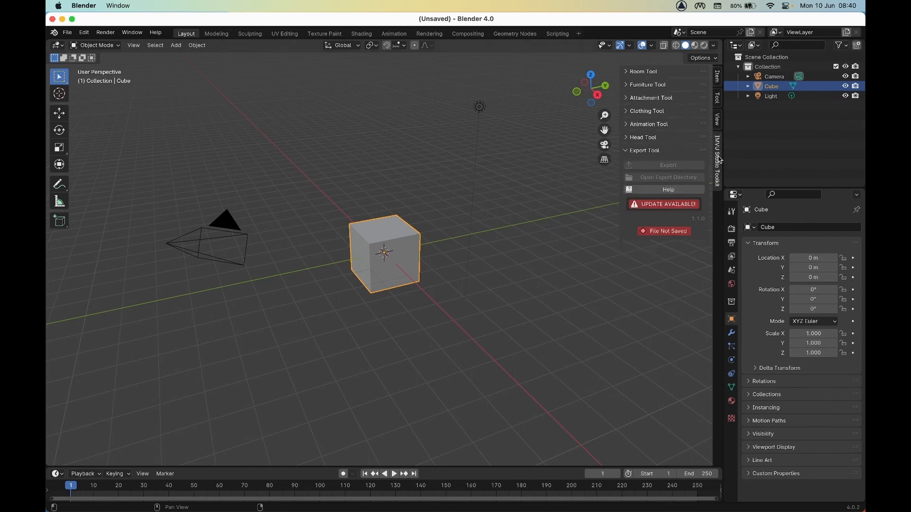
Append the toolkit's attachment file to the scene using the Attachment Tool
{"action": "left_click", "coordinate": [641, 101]}
{"action": "left_click_drag", "start_coordinate": [633, 105], "coordinate": [685, 110]}
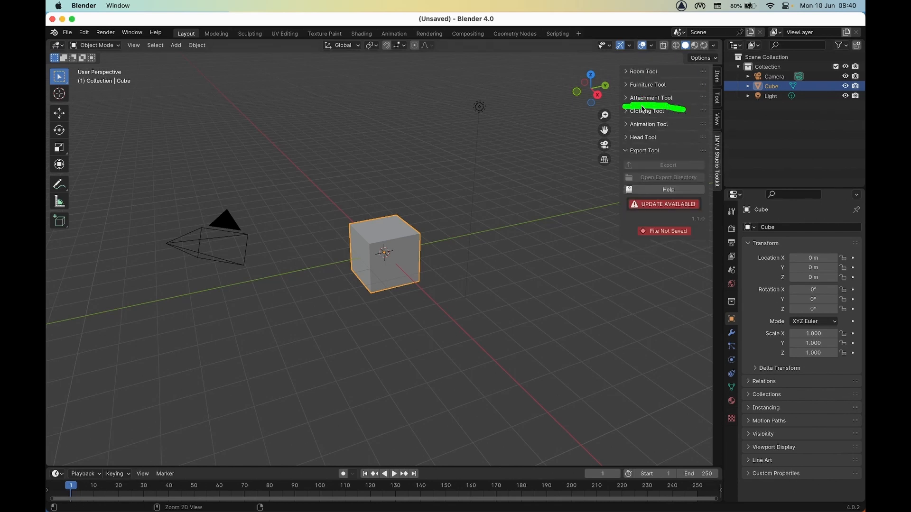
{"action": "left_click", "coordinate": [644, 99]}
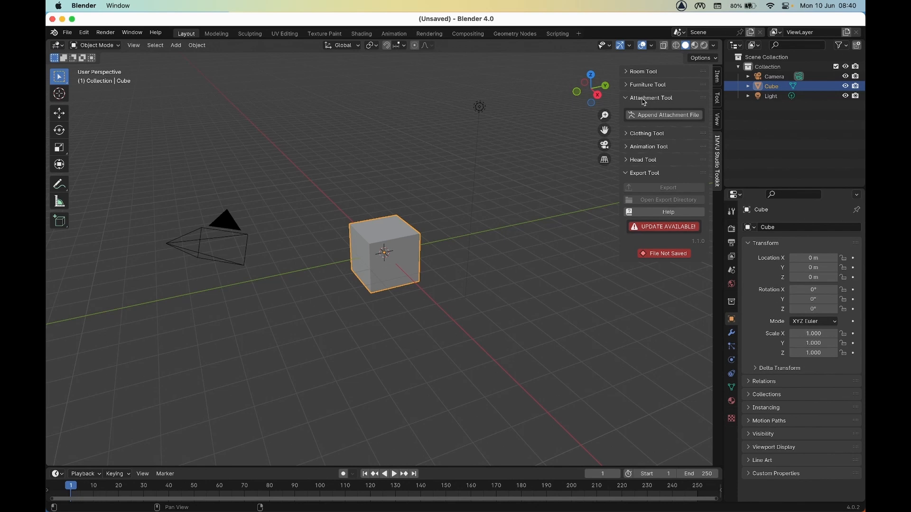
{"action": "left_click_drag", "start_coordinate": [638, 125], "coordinate": [695, 125]}
{"action": "left_click", "coordinate": [662, 115]}
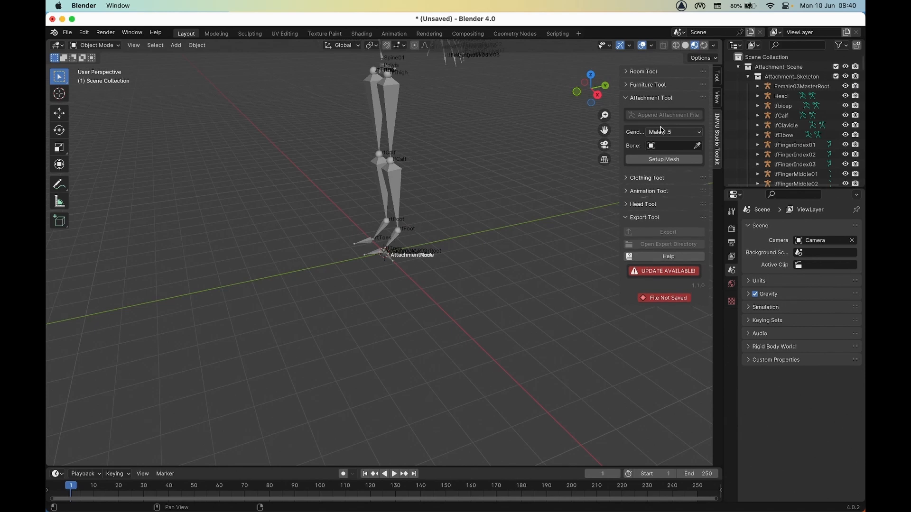
Examine the head, shoulder and arm bones of the appended skeleton and the Attachment Tool's Bone setting
{"action": "middle_click_drag", "start_coordinate": [362, 154], "coordinate": [370, 258]}
{"action": "key", "text": "ctrl"}
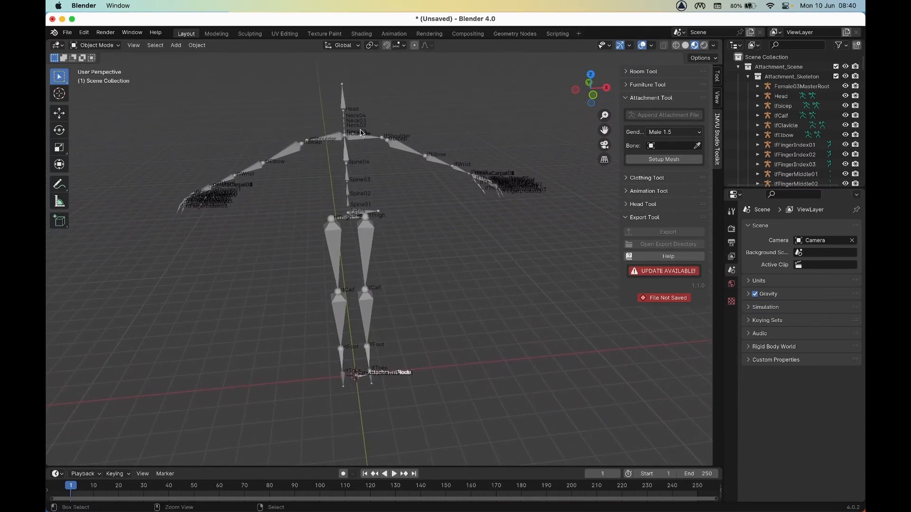
{"action": "mouse_move", "coordinate": [361, 129]}
{"action": "left_mouse_down", "text": "ctrl"}
{"action": "mouse_move", "coordinate": [369, 148]}
{"action": "mouse_move", "coordinate": [360, 126]}
{"action": "mouse_move", "coordinate": [459, 162]}
{"action": "left_mouse_up", "text": "ctrl"}
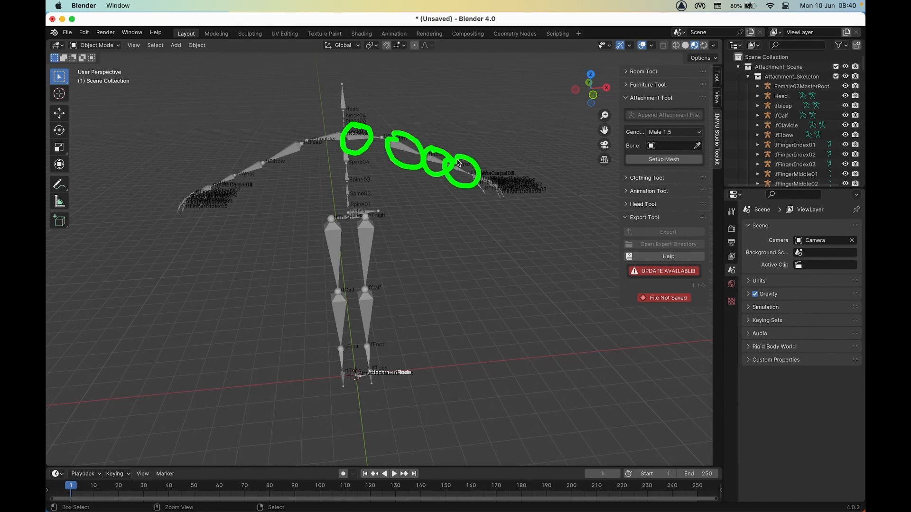
{"action": "mouse_move", "coordinate": [342, 82]}
{"action": "left_mouse_down"}
{"action": "mouse_move", "coordinate": [336, 113]}
{"action": "mouse_move", "coordinate": [343, 87]}
{"action": "left_mouse_up"}
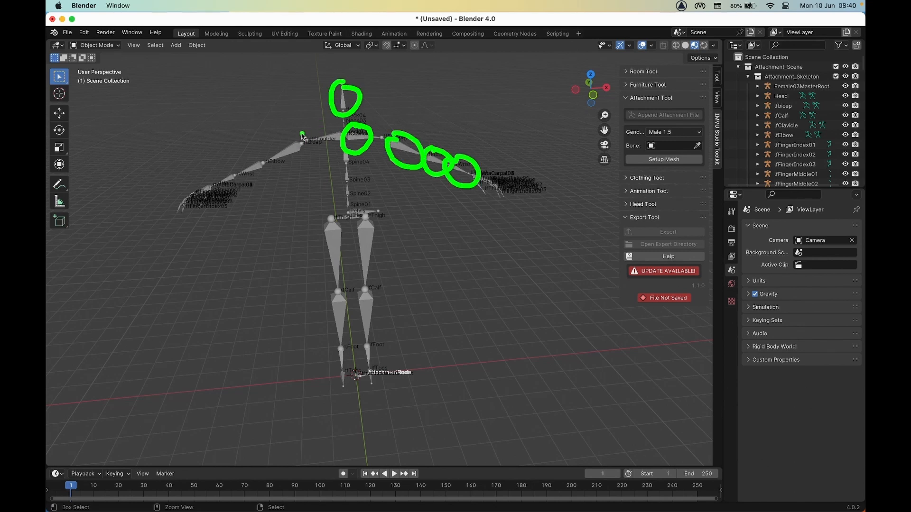
{"action": "mouse_move", "coordinate": [292, 132]}
{"action": "left_mouse_down"}
{"action": "mouse_move", "coordinate": [260, 170]}
{"action": "mouse_move", "coordinate": [247, 162]}
{"action": "left_mouse_up"}
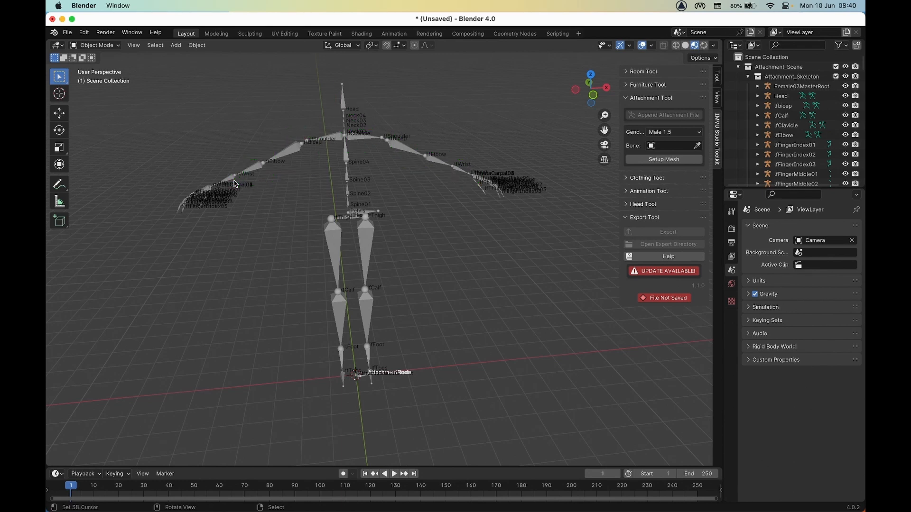
{"action": "mouse_move", "coordinate": [334, 82]}
{"action": "left_mouse_down"}
{"action": "mouse_move", "coordinate": [345, 123]}
{"action": "mouse_move", "coordinate": [340, 81]}
{"action": "left_mouse_up"}
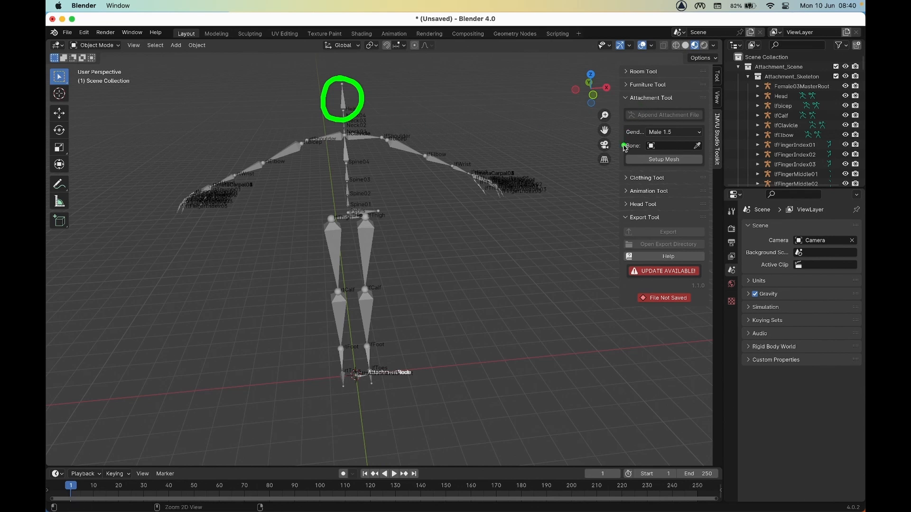
{"action": "mouse_move", "coordinate": [618, 140]}
{"action": "left_mouse_down"}
{"action": "mouse_move", "coordinate": [636, 163]}
{"action": "mouse_move", "coordinate": [708, 159]}
{"action": "mouse_move", "coordinate": [710, 135]}
{"action": "mouse_move", "coordinate": [613, 129]}
{"action": "left_mouse_up"}
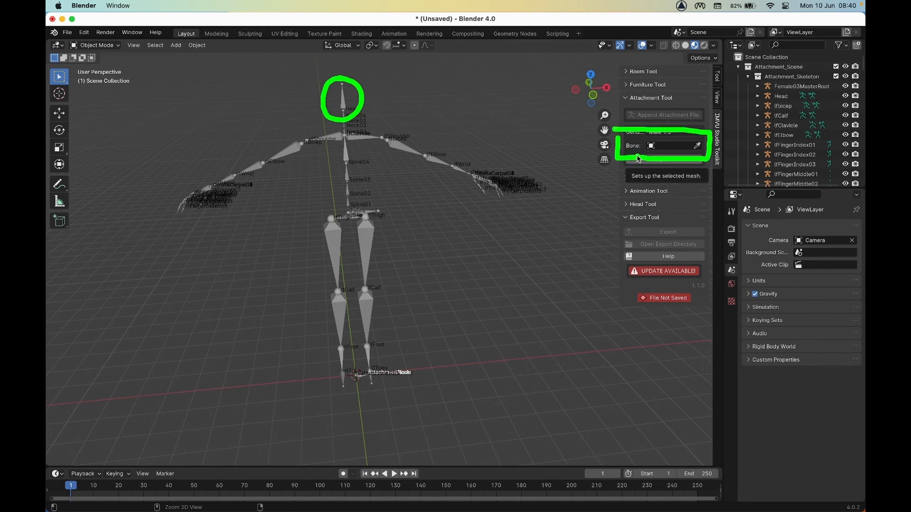
{"action": "mouse_move", "coordinate": [697, 137]}
{"action": "left_mouse_down"}
{"action": "mouse_move", "coordinate": [685, 148]}
{"action": "mouse_move", "coordinate": [700, 162]}
{"action": "mouse_move", "coordinate": [703, 135]}
{"action": "left_mouse_up"}
{"action": "left_click", "coordinate": [696, 148]}
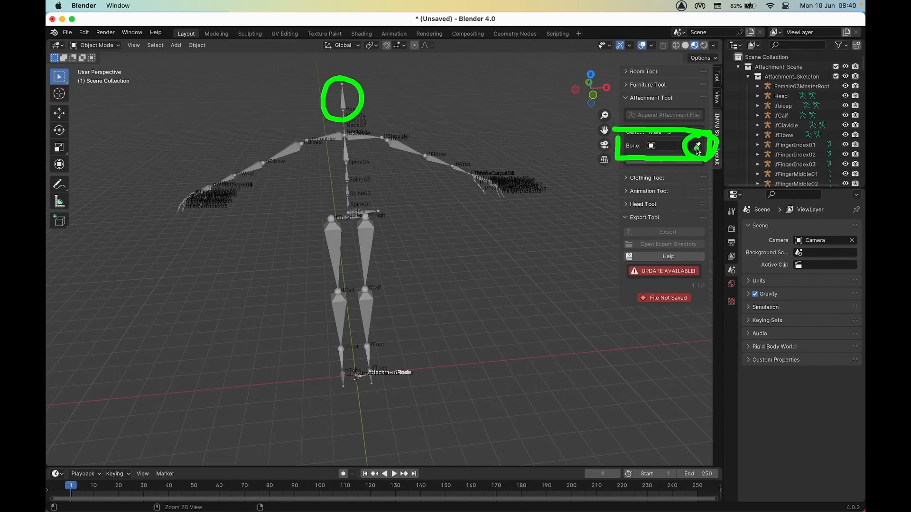
{"action": "left_click", "coordinate": [342, 105]}
{"action": "left_click_drag", "start_coordinate": [345, 97], "coordinate": [355, 100]}
{"action": "mouse_move", "coordinate": [654, 137]}
{"action": "left_mouse_down"}
{"action": "mouse_move", "coordinate": [643, 139]}
{"action": "mouse_move", "coordinate": [652, 138]}
{"action": "left_mouse_up"}
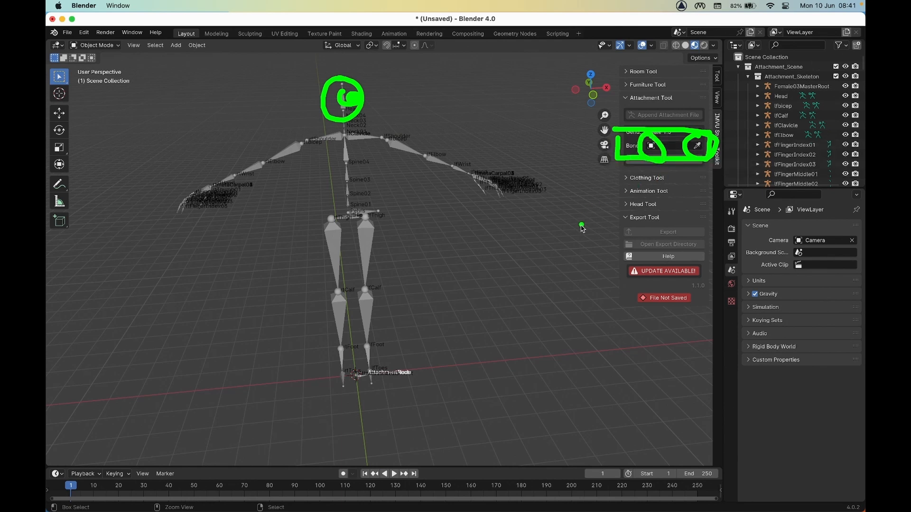
{"action": "key", "text": "Escape"}
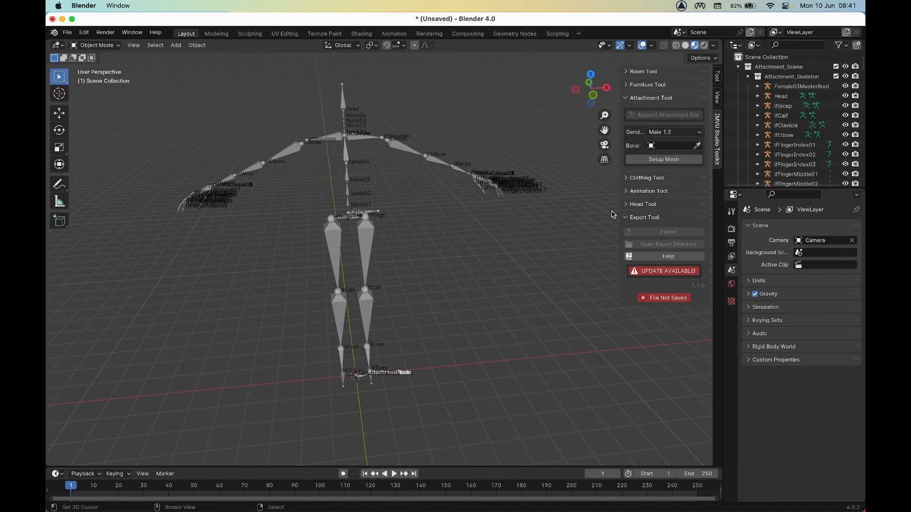
Choose Head as the attachment bone from the list of bones and clear the choice again
{"action": "left_click", "coordinate": [653, 148]}
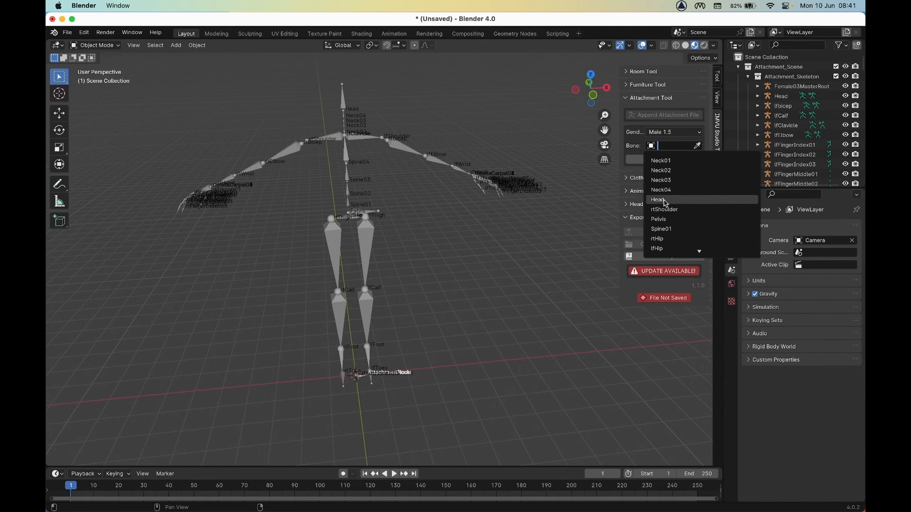
{"action": "left_click", "coordinate": [665, 200]}
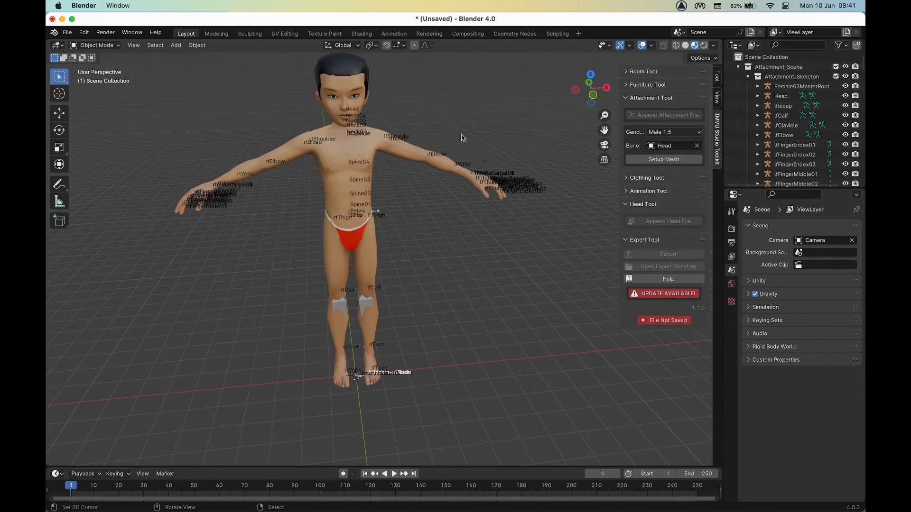
{"action": "mouse_move", "coordinate": [380, 66]}
{"action": "left_mouse_down"}
{"action": "mouse_move", "coordinate": [384, 102]}
{"action": "mouse_move", "coordinate": [370, 143]}
{"action": "left_mouse_up"}
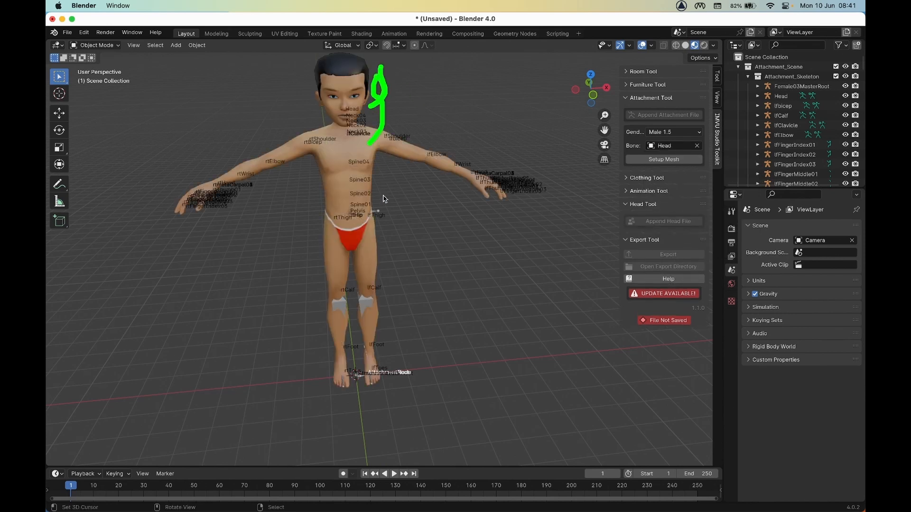
{"action": "left_click", "coordinate": [697, 146]}
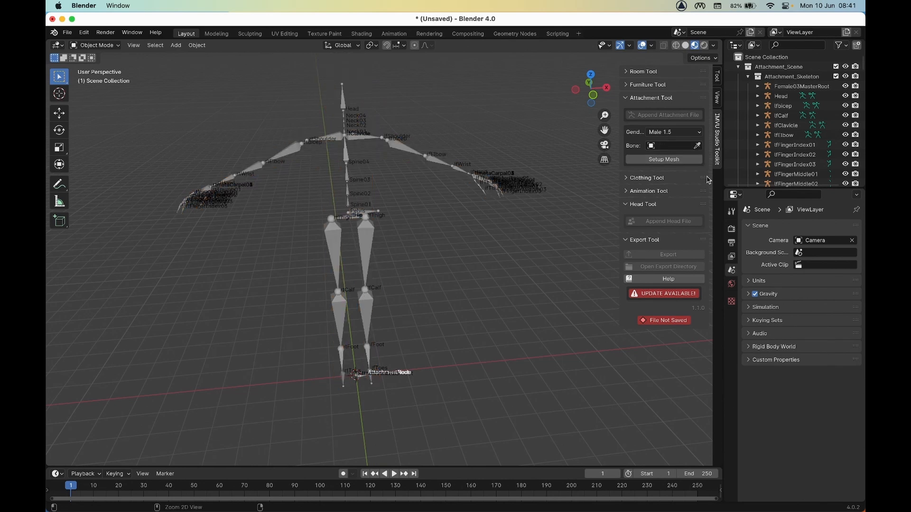
Set the attachment bone to Head by sampling the head bone directly on the skeleton
{"action": "left_click_drag", "start_coordinate": [700, 140], "coordinate": [697, 125]}
{"action": "left_click", "coordinate": [697, 146]}
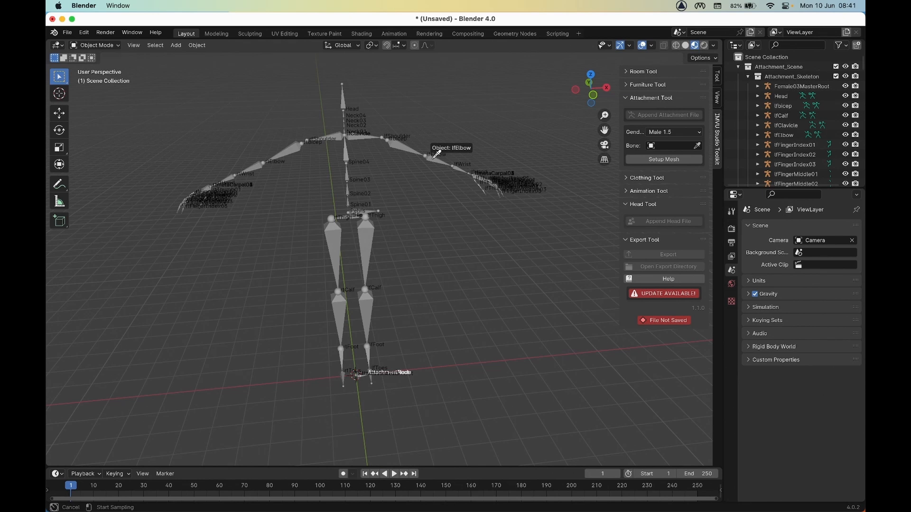
{"action": "left_click", "coordinate": [344, 99]}
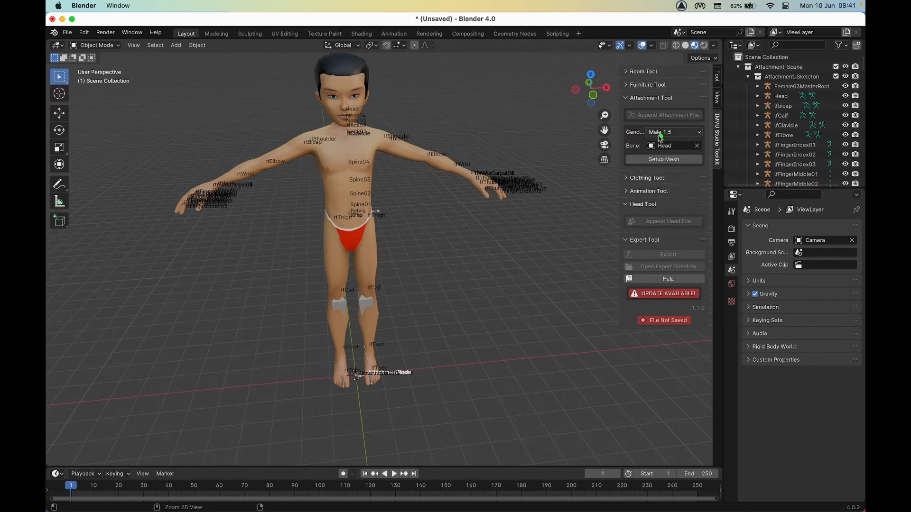
{"action": "left_click_drag", "start_coordinate": [660, 138], "coordinate": [660, 137]}
{"action": "mouse_move", "coordinate": [401, 75]}
{"action": "left_mouse_down"}
{"action": "mouse_move", "coordinate": [379, 145]}
{"action": "mouse_move", "coordinate": [390, 186]}
{"action": "left_mouse_up"}
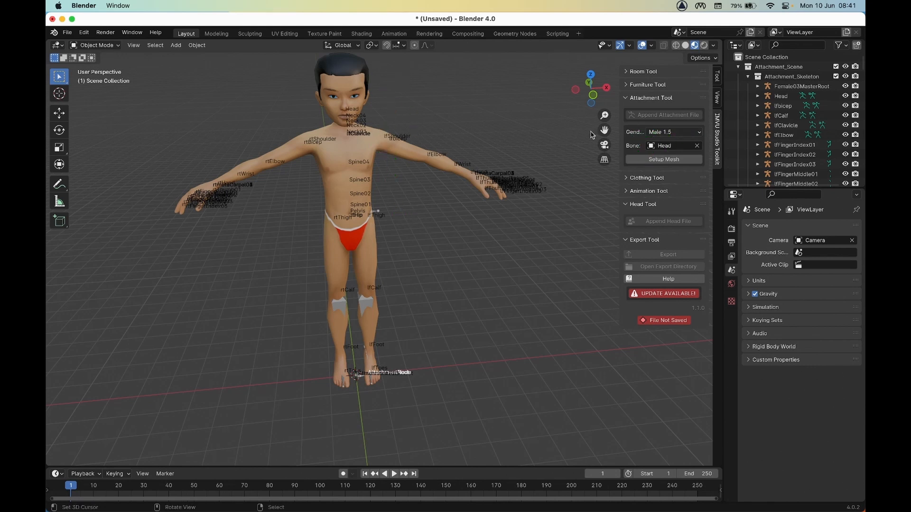
Set the reference avatar's gender to Male, keeping Head as the attachment bone
{"action": "mouse_move", "coordinate": [644, 131]}
{"action": "left_mouse_down"}
{"action": "mouse_move", "coordinate": [627, 137]}
{"action": "mouse_move", "coordinate": [654, 137]}
{"action": "left_mouse_up"}
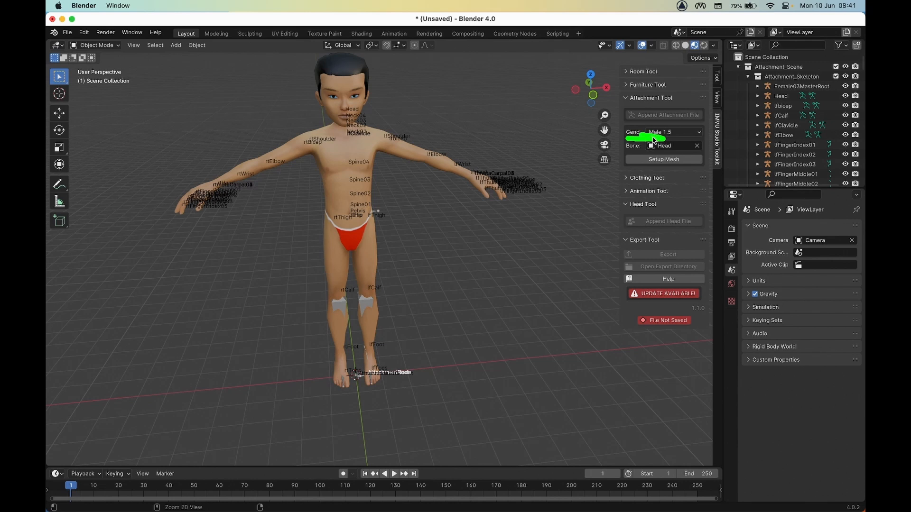
{"action": "left_click", "coordinate": [662, 134]}
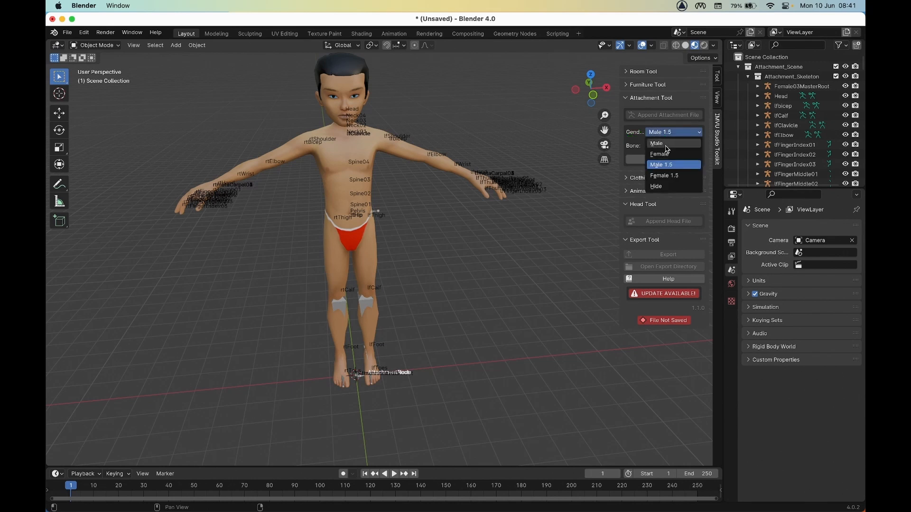
{"action": "left_click", "coordinate": [659, 144]}
{"action": "left_click", "coordinate": [666, 145]}
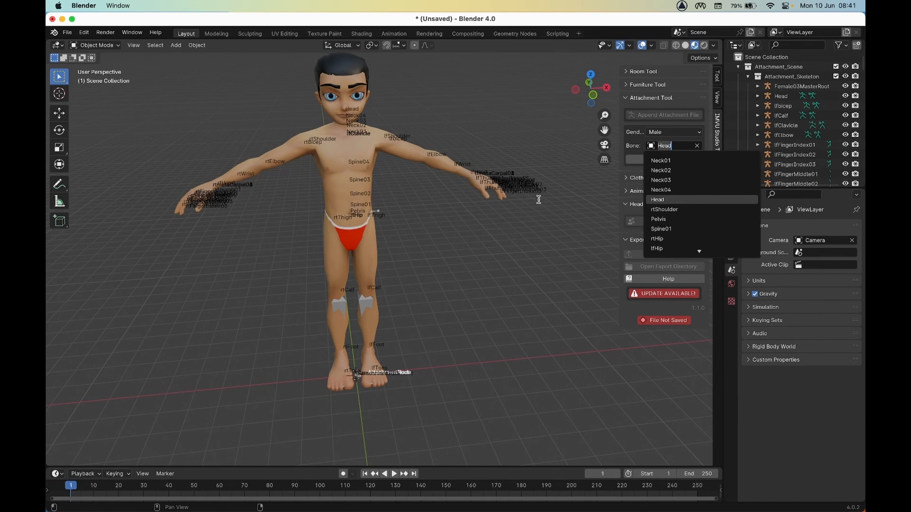
{"action": "left_click", "coordinate": [663, 130]}
{"action": "middle_click_drag", "start_coordinate": [448, 216], "coordinate": [409, 279]}
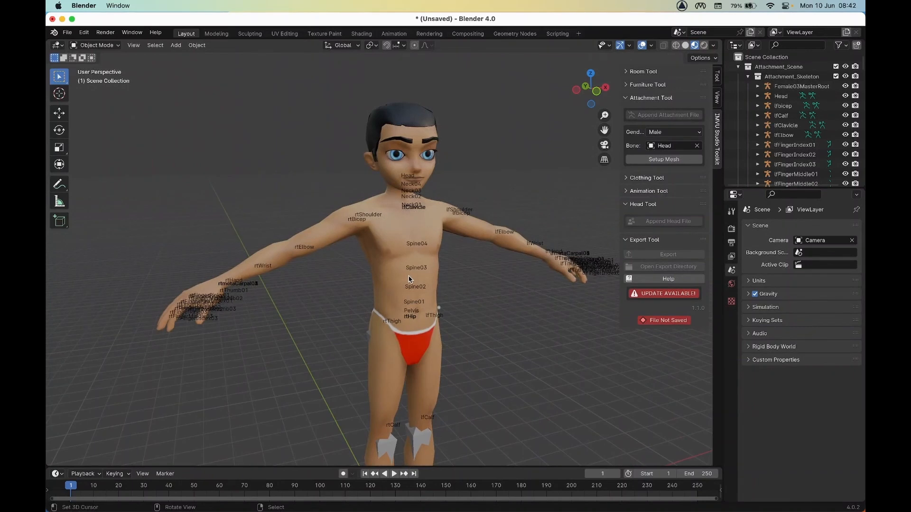
{"action": "scroll", "coordinate": [414, 256], "scroll_direction": "down", "scroll_amount": 3}
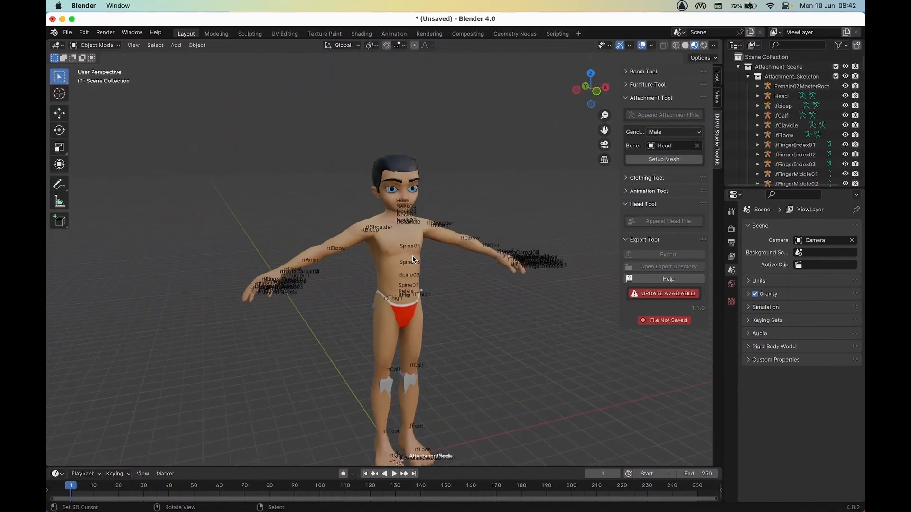
{"action": "middle_click_drag", "start_coordinate": [432, 275], "coordinate": [410, 226], "text": "shift"}
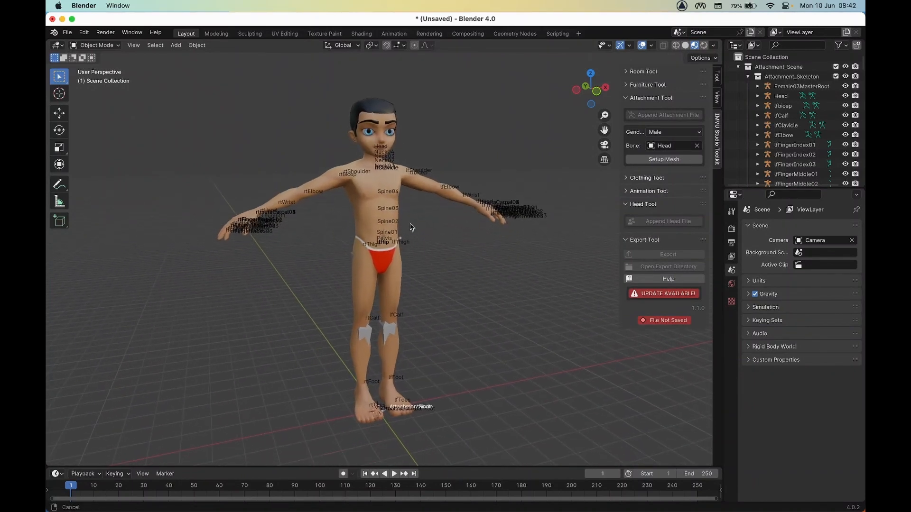
{"action": "key", "text": "ctrl+Tab"}
{"action": "mouse_move", "coordinate": [409, 118]}
{"action": "left_mouse_down", "text": "ctrl"}
{"action": "mouse_move", "coordinate": [401, 315]}
{"action": "mouse_move", "coordinate": [417, 406]}
{"action": "left_mouse_up", "text": "ctrl"}
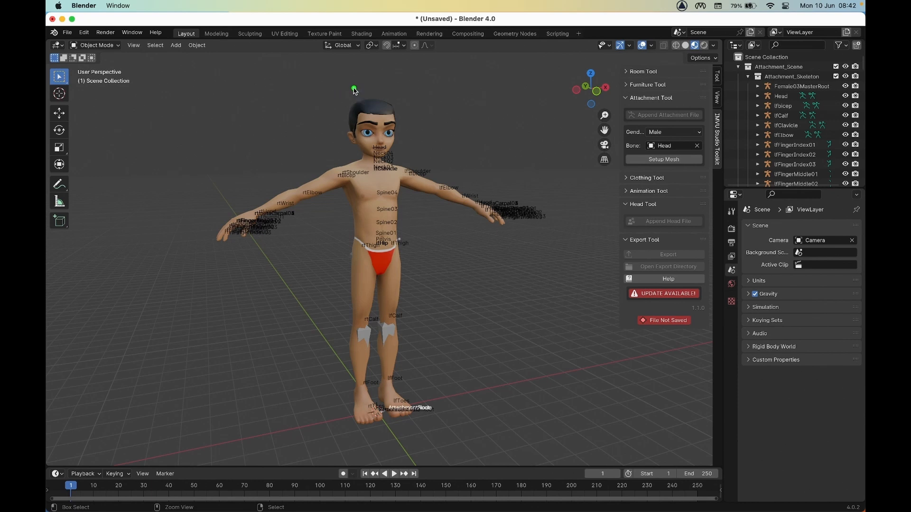
{"action": "mouse_move", "coordinate": [355, 90]}
{"action": "left_mouse_down", "text": "ctrl"}
{"action": "mouse_move", "coordinate": [396, 82]}
{"action": "mouse_move", "coordinate": [372, 63]}
{"action": "mouse_move", "coordinate": [353, 67]}
{"action": "mouse_move", "coordinate": [346, 96]}
{"action": "left_mouse_up", "text": "ctrl"}
{"action": "left_click_drag", "start_coordinate": [355, 66], "coordinate": [397, 66], "text": "ctrl"}
Add a cube mesh to the attachment scene
{"action": "left_click_drag", "start_coordinate": [171, 46], "coordinate": [174, 55], "text": "ctrl"}
{"action": "left_click", "coordinate": [175, 45]}
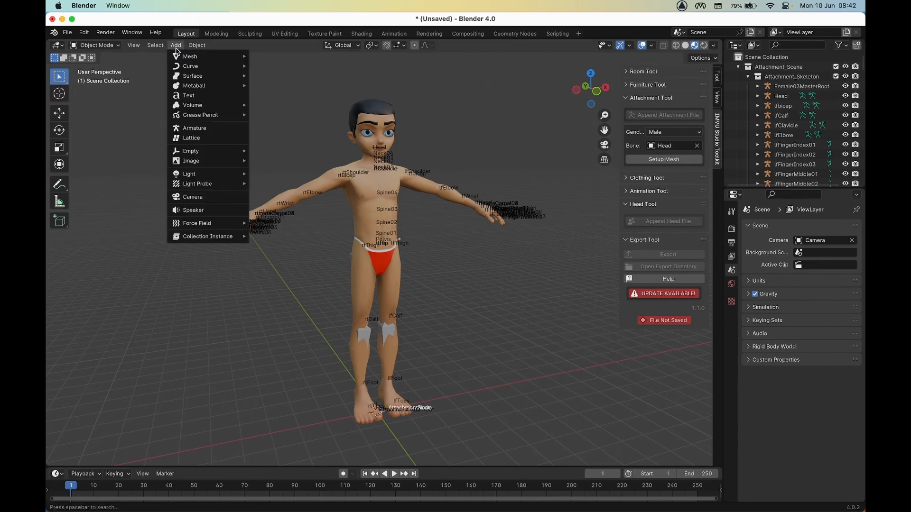
{"action": "mouse_move", "coordinate": [202, 61]}
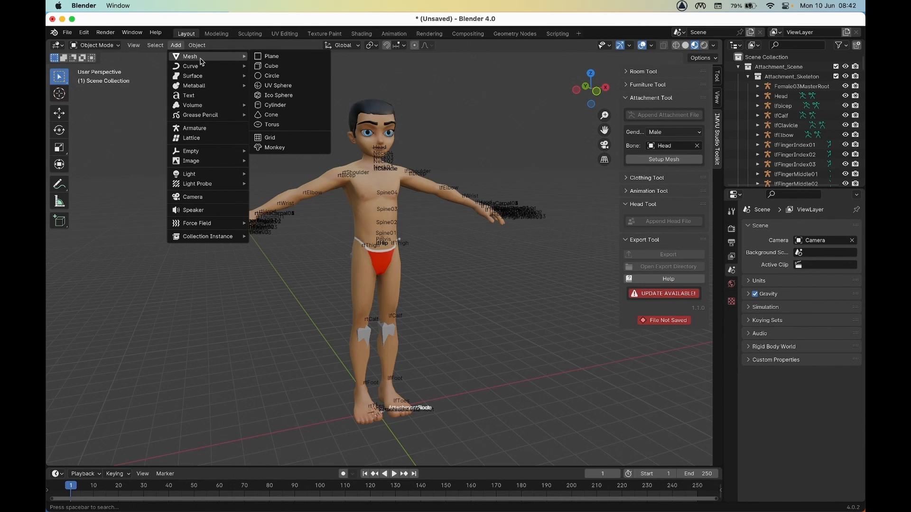
{"action": "left_click_drag", "start_coordinate": [173, 65], "coordinate": [194, 64], "text": "ctrl"}
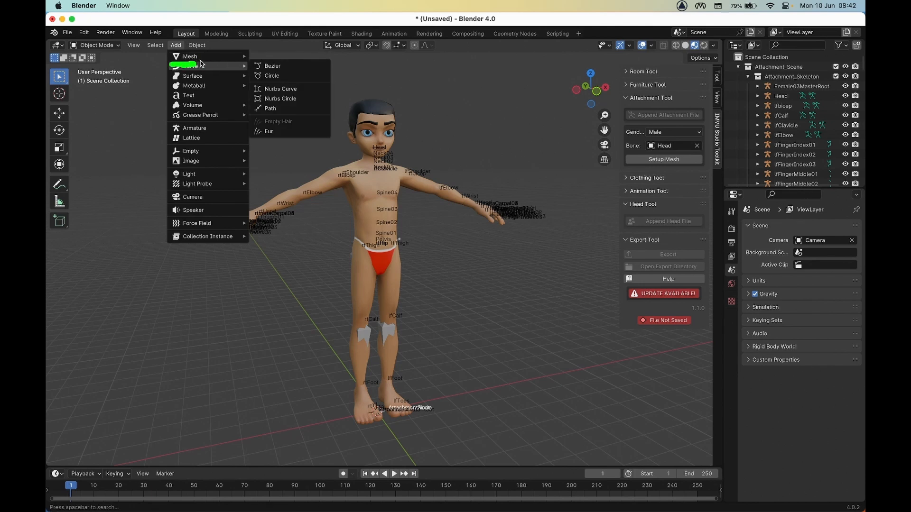
{"action": "mouse_move", "coordinate": [221, 57]}
{"action": "left_click_drag", "start_coordinate": [275, 72], "coordinate": [257, 73]}
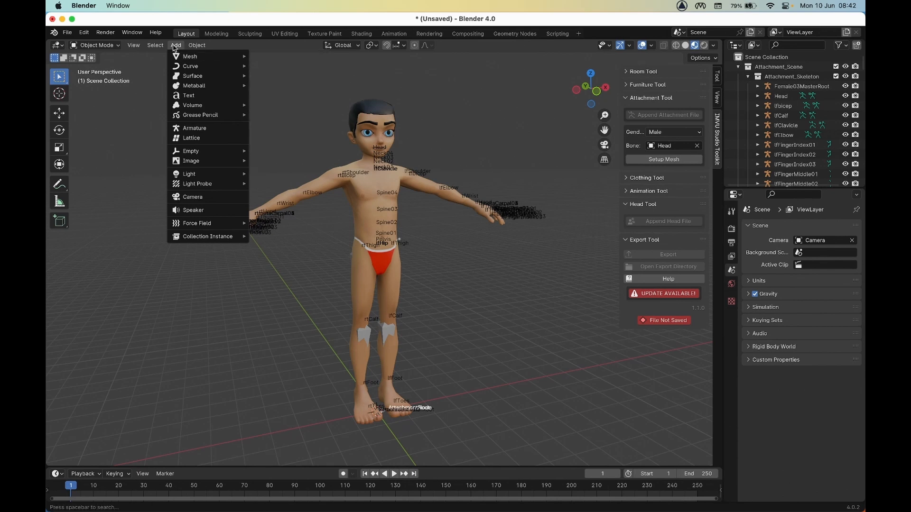
{"action": "mouse_move", "coordinate": [193, 57]}
{"action": "left_click", "coordinate": [270, 67]}
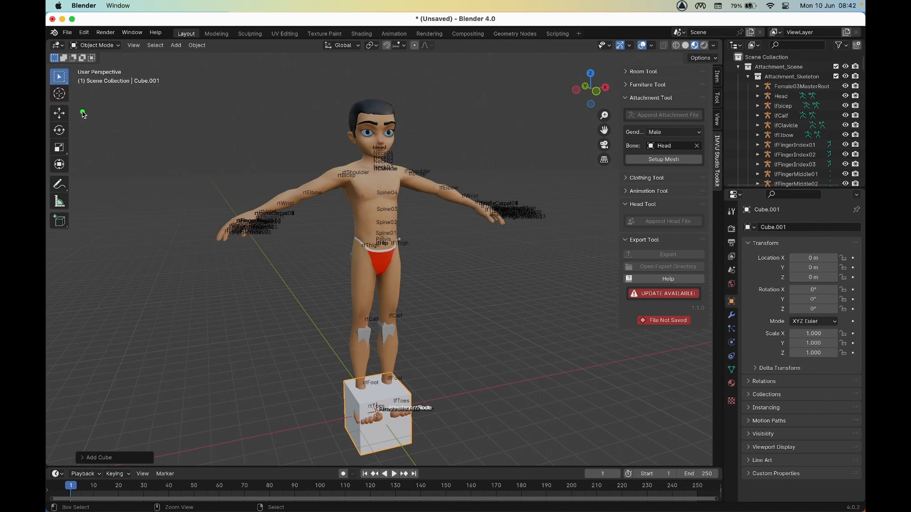
Activate the Transform tool and raise the cube along Z to about 12.4 m, above the avatar's head
{"action": "mouse_move", "coordinate": [74, 115]}
{"action": "left_mouse_down"}
{"action": "mouse_move", "coordinate": [109, 115]}
{"action": "mouse_move", "coordinate": [118, 131]}
{"action": "mouse_move", "coordinate": [73, 145]}
{"action": "mouse_move", "coordinate": [122, 150]}
{"action": "mouse_move", "coordinate": [86, 165]}
{"action": "mouse_move", "coordinate": [129, 166]}
{"action": "left_mouse_up"}
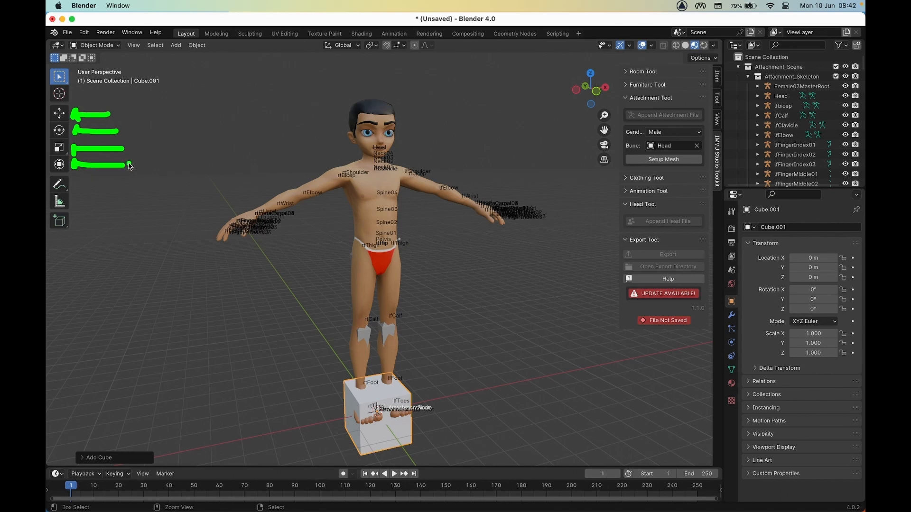
{"action": "left_click_drag", "start_coordinate": [122, 117], "coordinate": [129, 148]}
{"action": "left_click", "coordinate": [59, 165]}
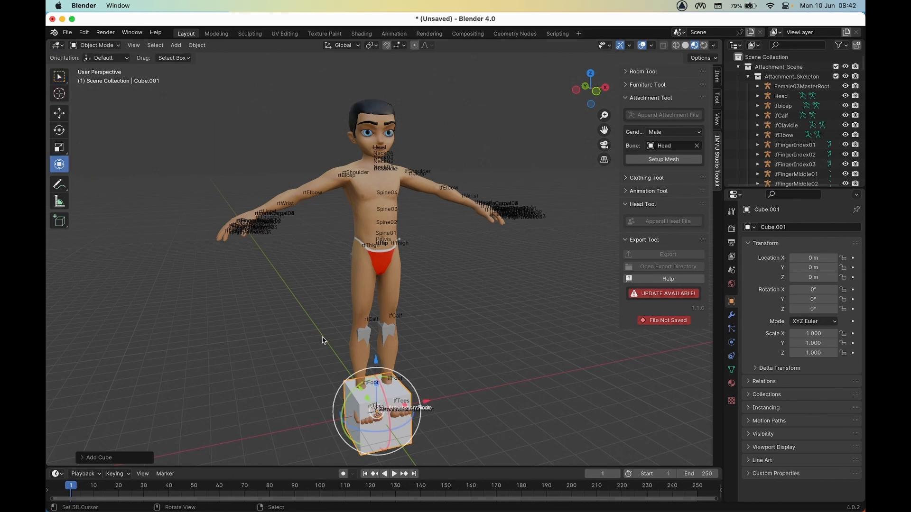
{"action": "left_click_drag", "start_coordinate": [375, 363], "coordinate": [374, 436]}
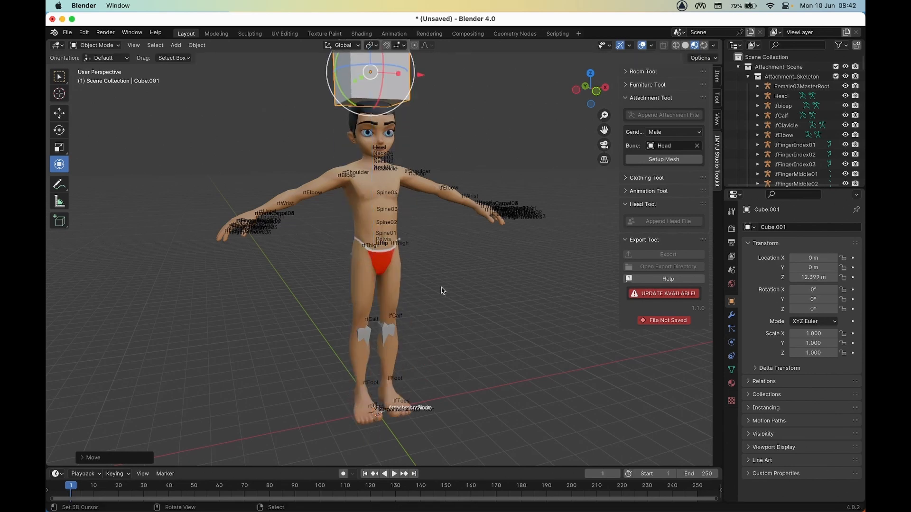
Tilt the cube freely to about -4.6°, -10.2° and -17.9° in X, Y and Z, and shift it to about -0.14 m in X
{"action": "middle_click_drag", "start_coordinate": [363, 159], "coordinate": [358, 248], "text": "shift"}
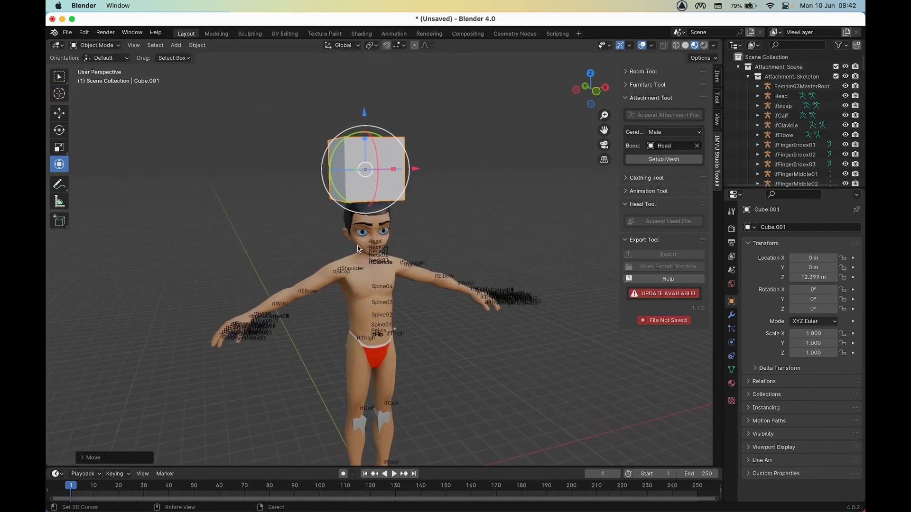
{"action": "scroll", "coordinate": [358, 245], "scroll_direction": "up", "scroll_amount": 2}
{"action": "middle_click_drag", "start_coordinate": [345, 218], "coordinate": [375, 203]}
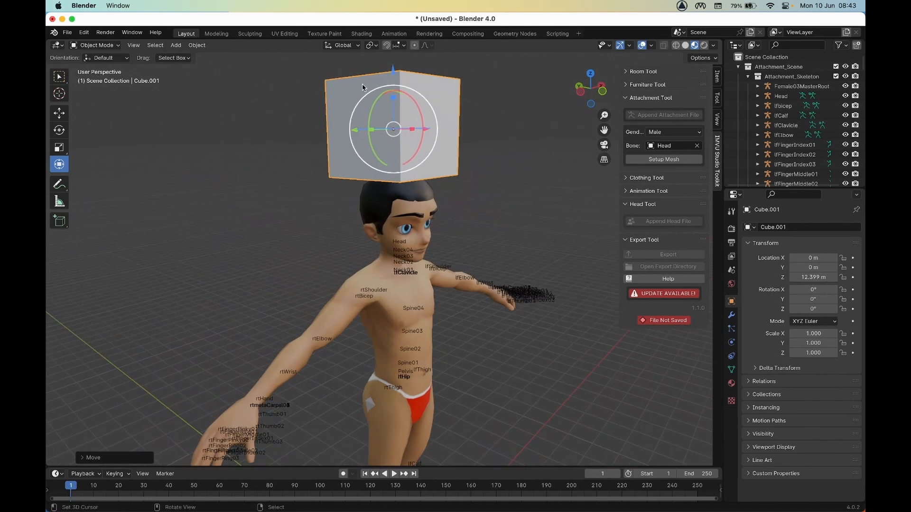
{"action": "left_click_drag", "start_coordinate": [365, 92], "coordinate": [436, 127]}
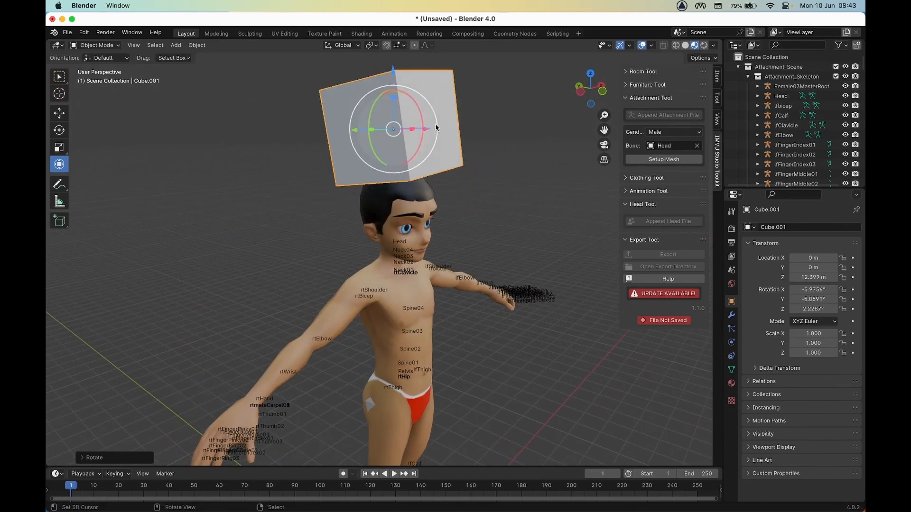
{"action": "middle_click_drag", "start_coordinate": [436, 127], "coordinate": [372, 144]}
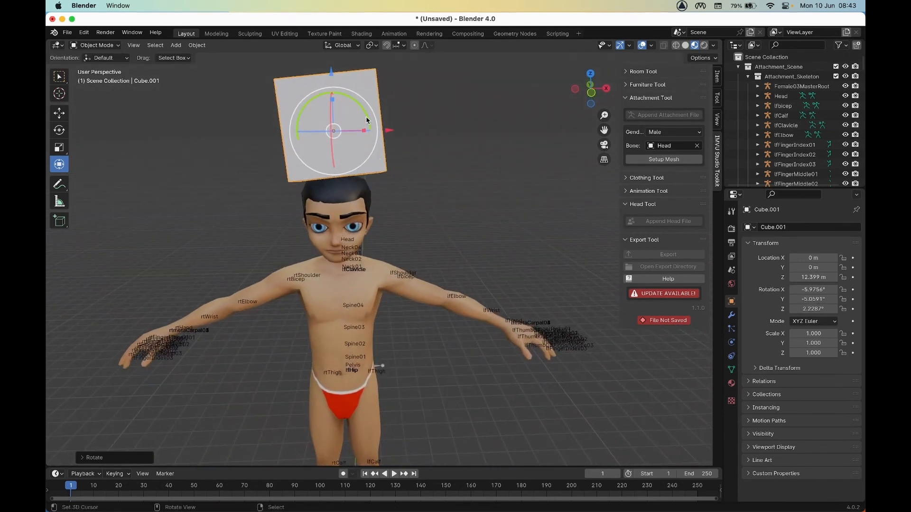
{"action": "left_click_drag", "start_coordinate": [366, 120], "coordinate": [390, 131]}
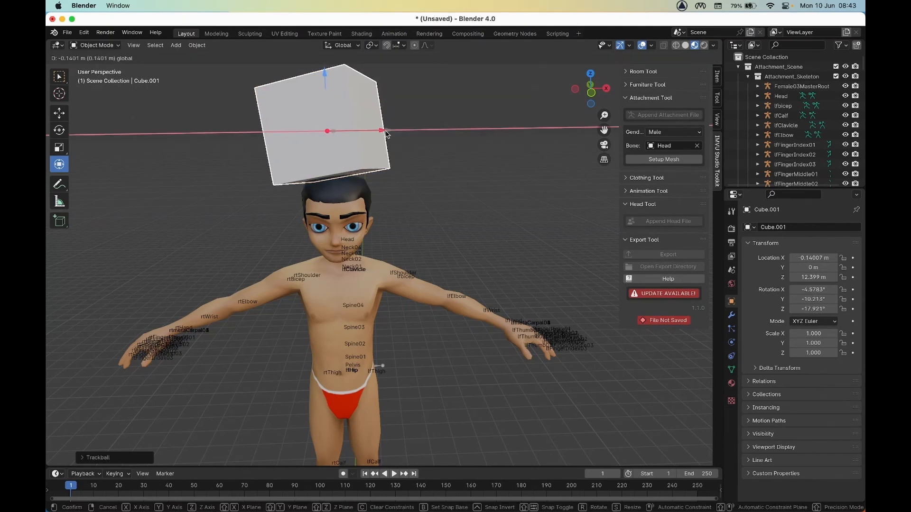
{"action": "left_click", "coordinate": [374, 133]}
Assign the existing material named Material to the cube above the head
{"action": "middle_click_drag", "start_coordinate": [372, 188], "coordinate": [412, 258]}
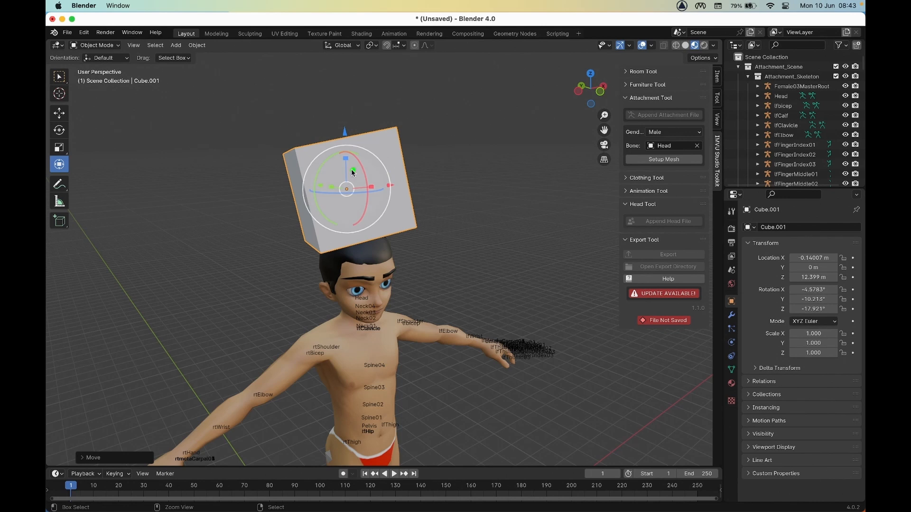
{"action": "left_click_drag", "start_coordinate": [347, 170], "coordinate": [379, 177], "text": "ctrl"}
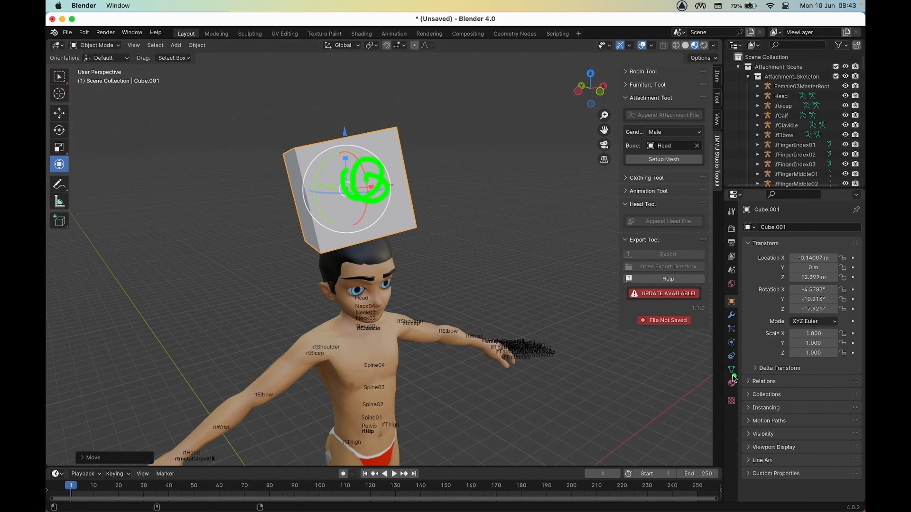
{"action": "mouse_move", "coordinate": [726, 375]}
{"action": "left_mouse_down", "text": "ctrl"}
{"action": "mouse_move", "coordinate": [740, 399]}
{"action": "mouse_move", "coordinate": [719, 384]}
{"action": "left_mouse_up", "text": "ctrl"}
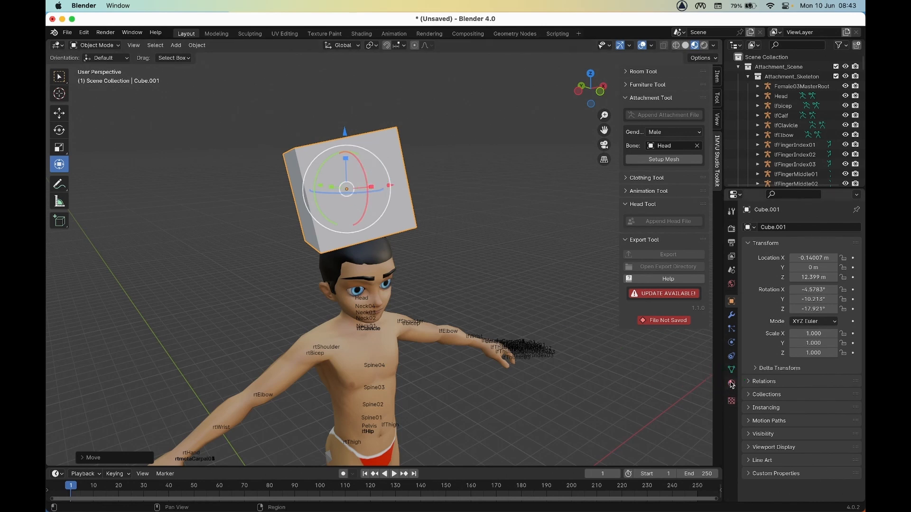
{"action": "left_click", "coordinate": [731, 383]}
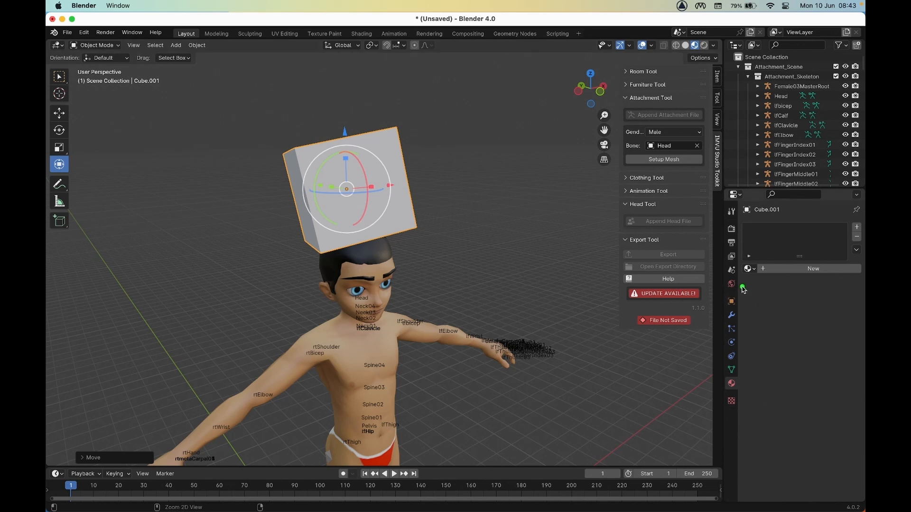
{"action": "mouse_move", "coordinate": [750, 253]}
{"action": "left_mouse_down", "text": "ctrl"}
{"action": "mouse_move", "coordinate": [743, 258]}
{"action": "mouse_move", "coordinate": [759, 256]}
{"action": "left_mouse_up", "text": "ctrl"}
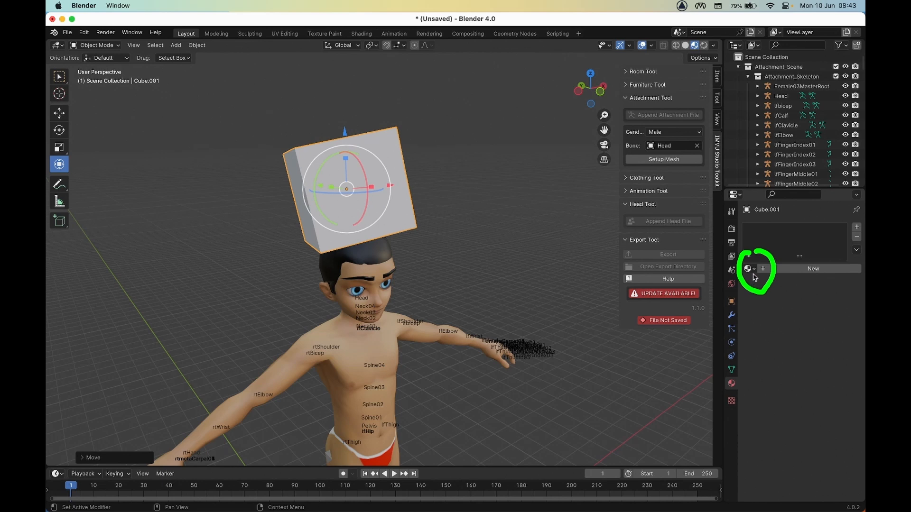
{"action": "left_click", "coordinate": [750, 269]}
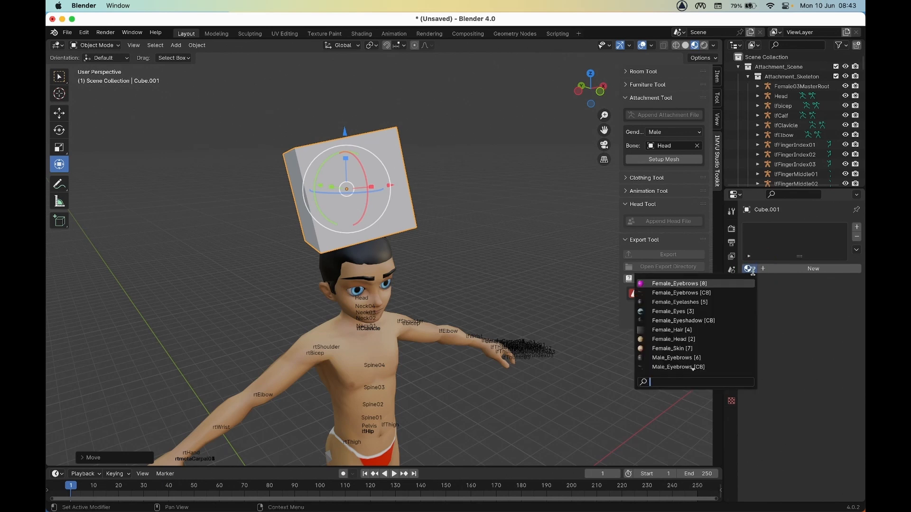
{"action": "scroll", "coordinate": [679, 290], "scroll_direction": "down", "scroll_amount": 13}
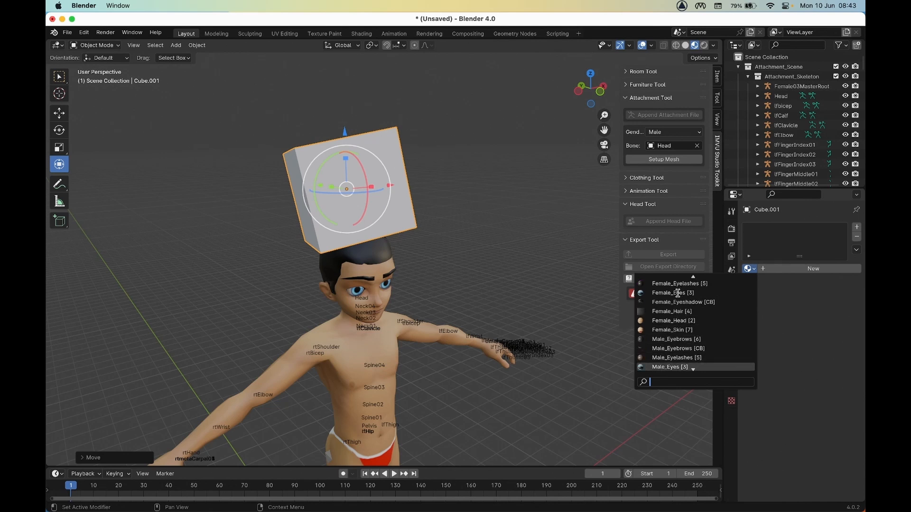
{"action": "scroll", "coordinate": [678, 296], "scroll_direction": "down", "scroll_amount": 2}
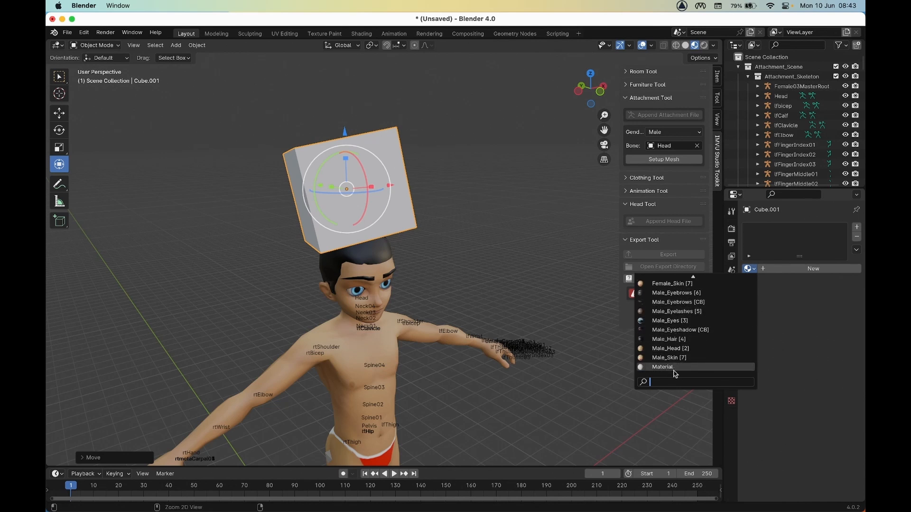
{"action": "mouse_move", "coordinate": [659, 372]}
{"action": "left_mouse_down"}
{"action": "mouse_move", "coordinate": [672, 373]}
{"action": "mouse_move", "coordinate": [430, 164]}
{"action": "mouse_move", "coordinate": [403, 192]}
{"action": "mouse_move", "coordinate": [401, 179]}
{"action": "left_mouse_up"}
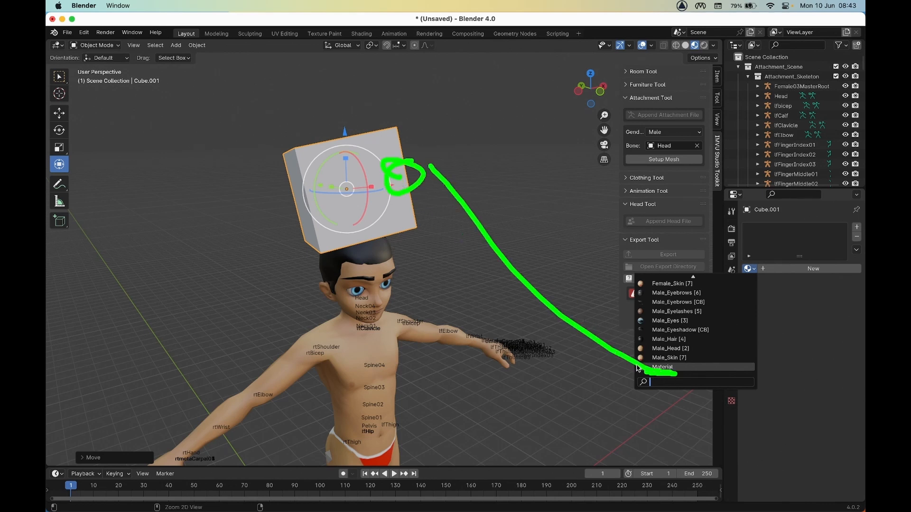
{"action": "left_click", "coordinate": [663, 367]}
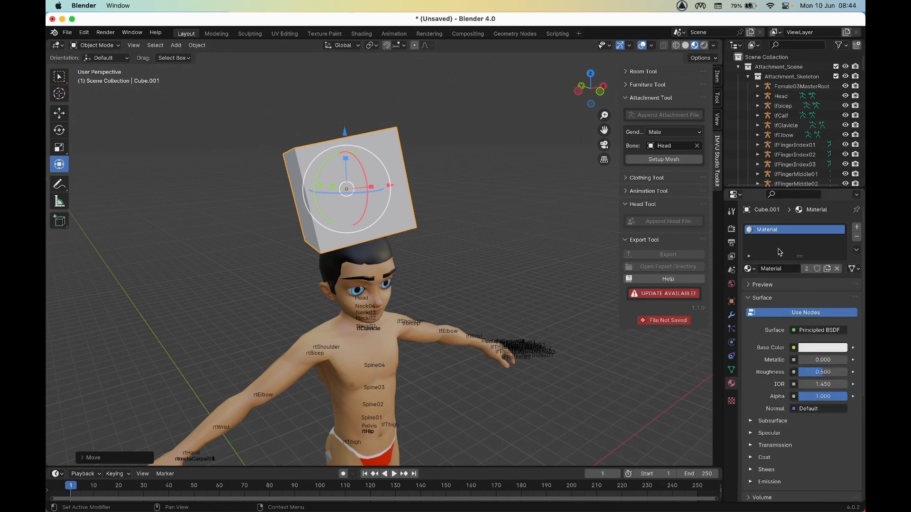
Rename the cube's material to box [0]
{"action": "double_click", "coordinate": [783, 268]}
{"action": "key", "text": "BackSpace"}
{"action": "key", "text": "Return"}
Show the material preview and set the box [0] material's base color to bright green
{"action": "left_click", "coordinate": [749, 286]}
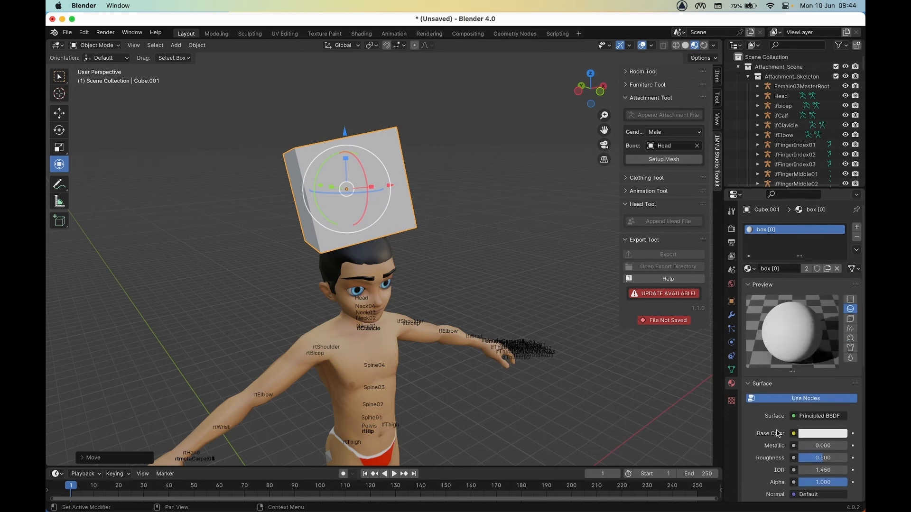
{"action": "left_click_drag", "start_coordinate": [756, 441], "coordinate": [836, 448]}
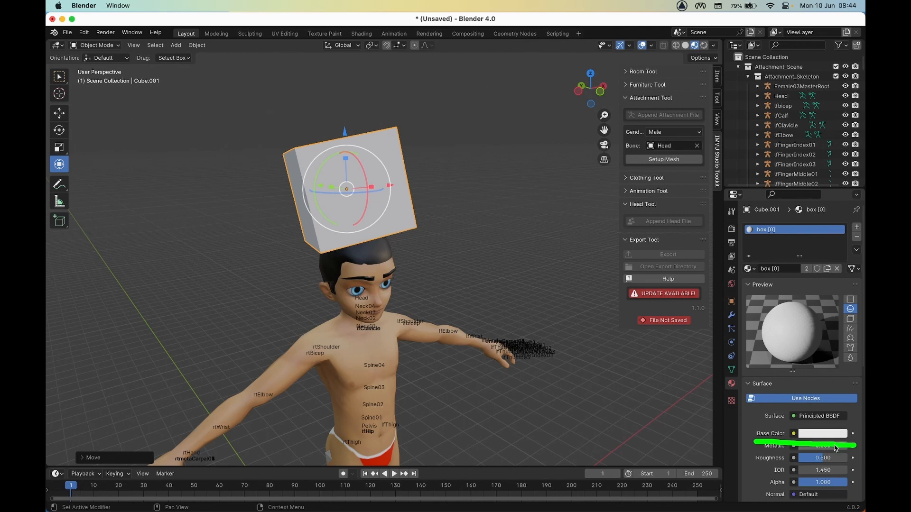
{"action": "left_click", "coordinate": [819, 434]}
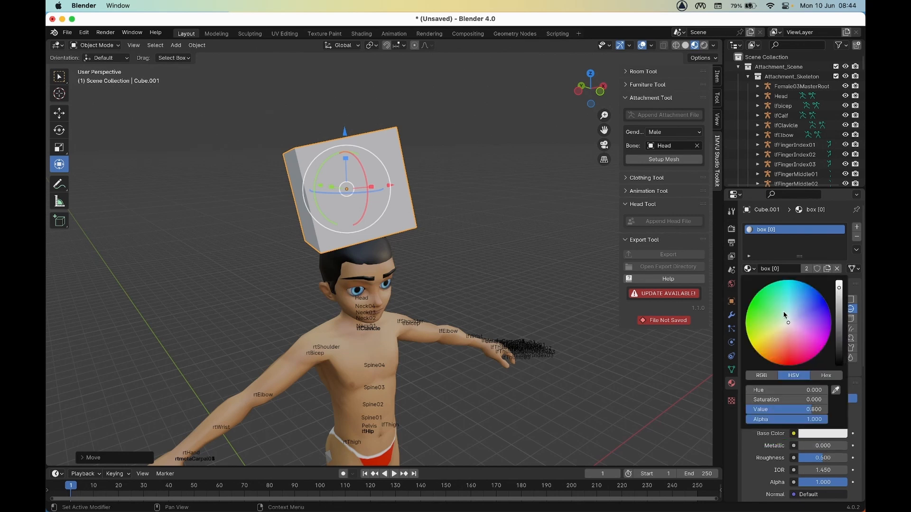
{"action": "left_click_drag", "start_coordinate": [789, 325], "coordinate": [762, 288]}
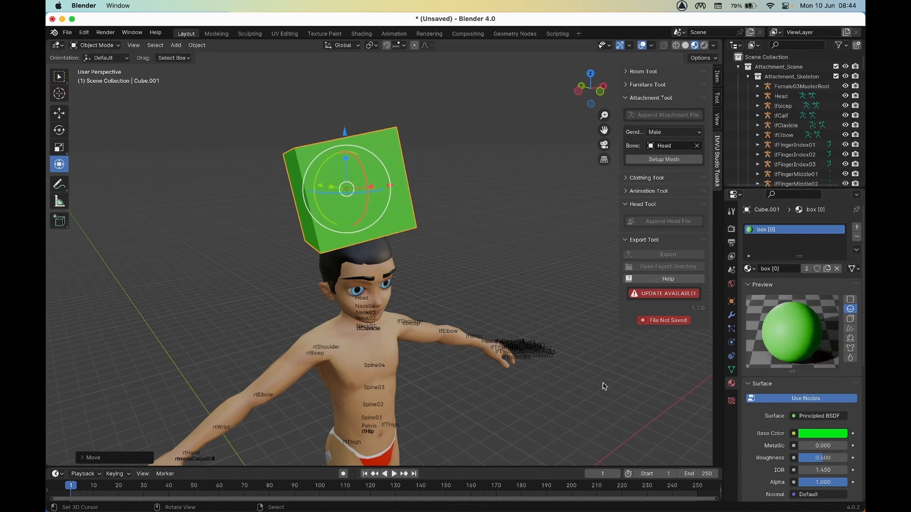
Switch to the Shading workspace for the green cube's box [0] material
{"action": "middle_click_drag", "start_coordinate": [391, 284], "coordinate": [347, 253]}
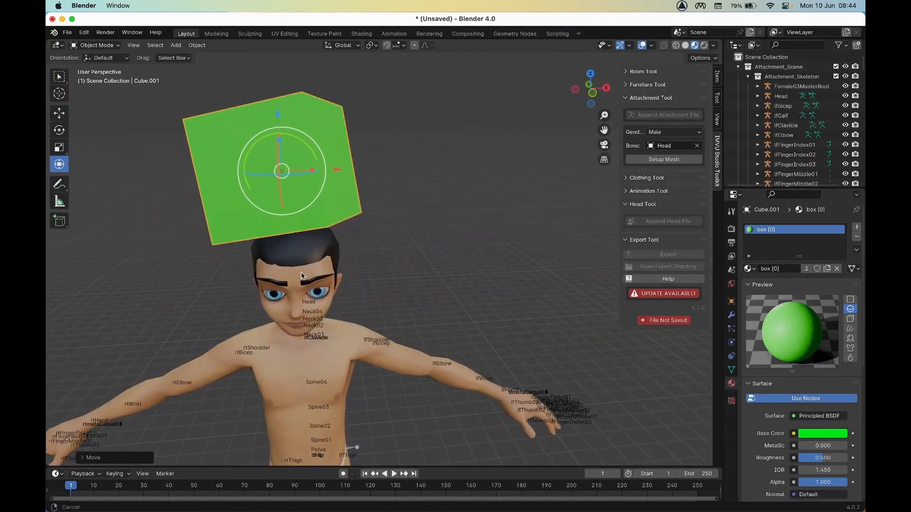
{"action": "middle_click_drag", "start_coordinate": [315, 279], "coordinate": [365, 323], "text": "shift"}
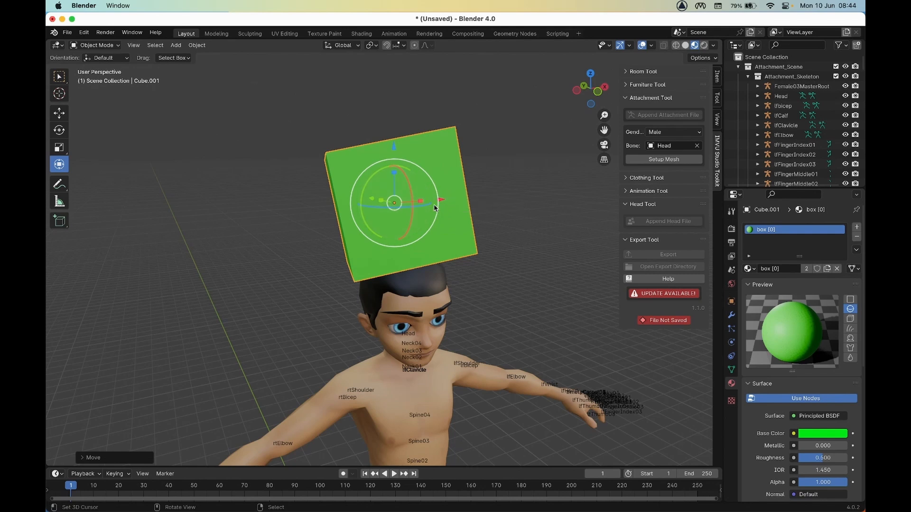
{"action": "mouse_move", "coordinate": [331, 158]}
{"action": "left_mouse_down", "text": "ctrl"}
{"action": "mouse_move", "coordinate": [407, 150]}
{"action": "mouse_move", "coordinate": [450, 202]}
{"action": "mouse_move", "coordinate": [427, 254]}
{"action": "mouse_move", "coordinate": [356, 268]}
{"action": "mouse_move", "coordinate": [340, 150]}
{"action": "left_mouse_up", "text": "ctrl"}
{"action": "mouse_move", "coordinate": [361, 28]}
{"action": "left_mouse_down"}
{"action": "mouse_move", "coordinate": [387, 39]}
{"action": "mouse_move", "coordinate": [345, 19]}
{"action": "left_mouse_up"}
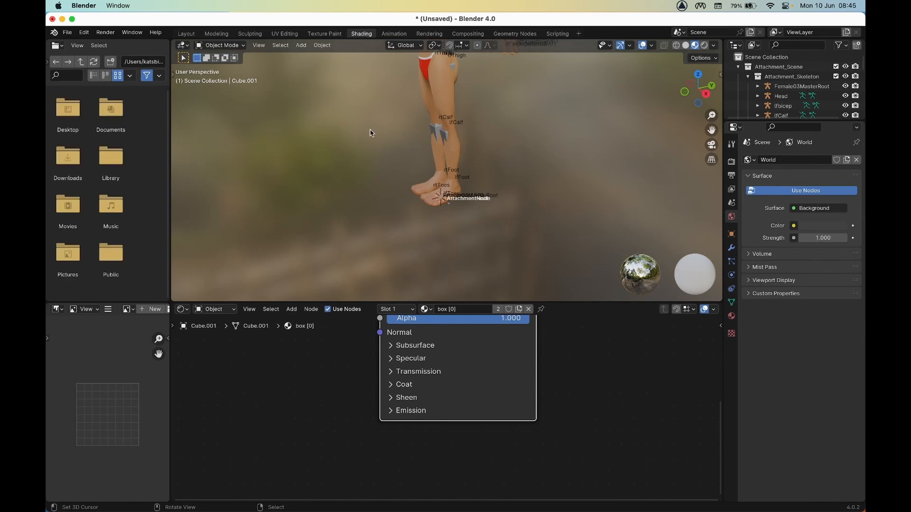
{"action": "scroll", "coordinate": [390, 218], "scroll_direction": "up", "scroll_amount": 10, "text": "shift"}
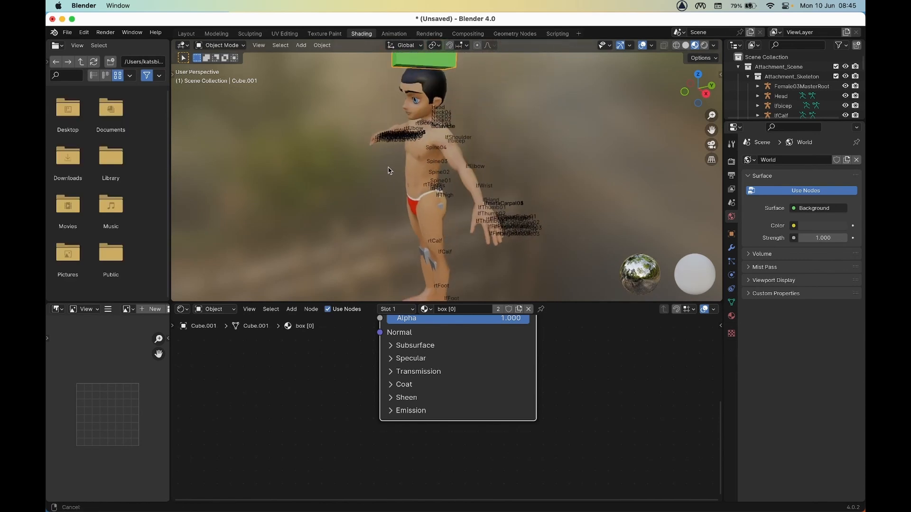
Examine the cube on the avatar's head and the box [0] material's Principled BSDF and Material Output nodes
{"action": "middle_click_drag", "start_coordinate": [353, 209], "coordinate": [437, 261]}
{"action": "middle_click_drag", "start_coordinate": [538, 260], "coordinate": [440, 259], "text": "shift"}
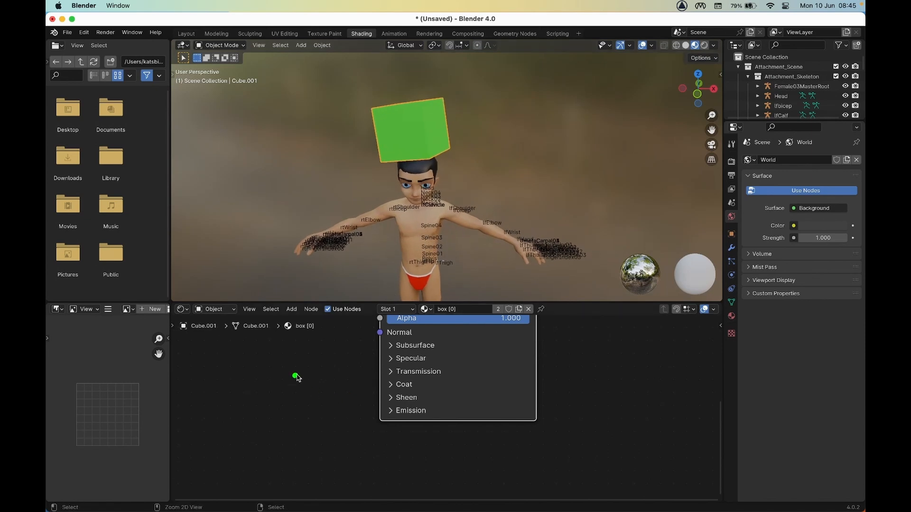
{"action": "mouse_move", "coordinate": [297, 375]}
{"action": "left_mouse_down"}
{"action": "mouse_move", "coordinate": [495, 430]}
{"action": "mouse_move", "coordinate": [381, 397]}
{"action": "left_mouse_up"}
{"action": "key", "text": "ctrl+z"}
{"action": "middle_click_drag", "start_coordinate": [433, 342], "coordinate": [428, 416]}
{"action": "mouse_move", "coordinate": [444, 360]}
{"action": "middle_mouse_down"}
{"action": "mouse_move", "coordinate": [439, 415]}
{"action": "mouse_move", "coordinate": [440, 406]}
{"action": "middle_mouse_up"}
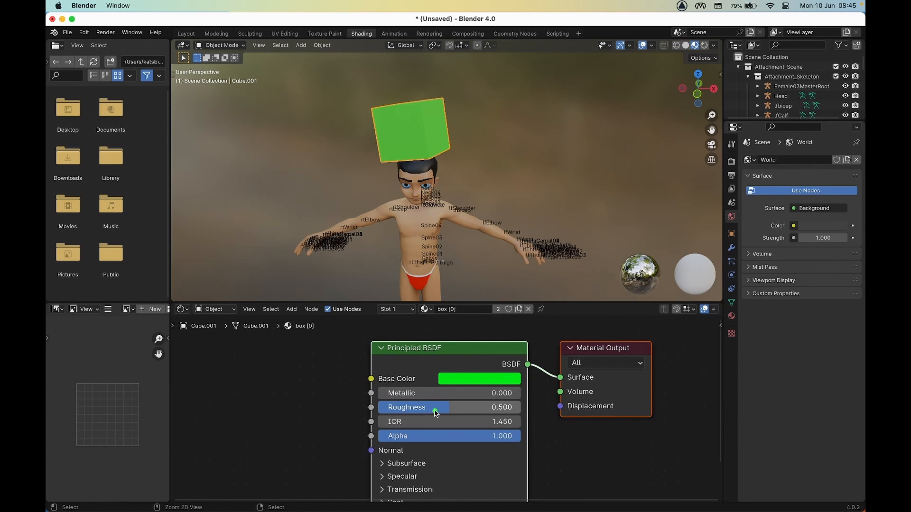
{"action": "left_click_drag", "start_coordinate": [433, 378], "coordinate": [445, 381], "text": "ctrl"}
{"action": "mouse_move", "coordinate": [611, 385]}
{"action": "left_mouse_down", "text": "ctrl"}
{"action": "mouse_move", "coordinate": [574, 375]}
{"action": "mouse_move", "coordinate": [588, 364]}
{"action": "left_mouse_up", "text": "ctrl"}
{"action": "left_click_drag", "start_coordinate": [519, 363], "coordinate": [521, 400], "text": "ctrl"}
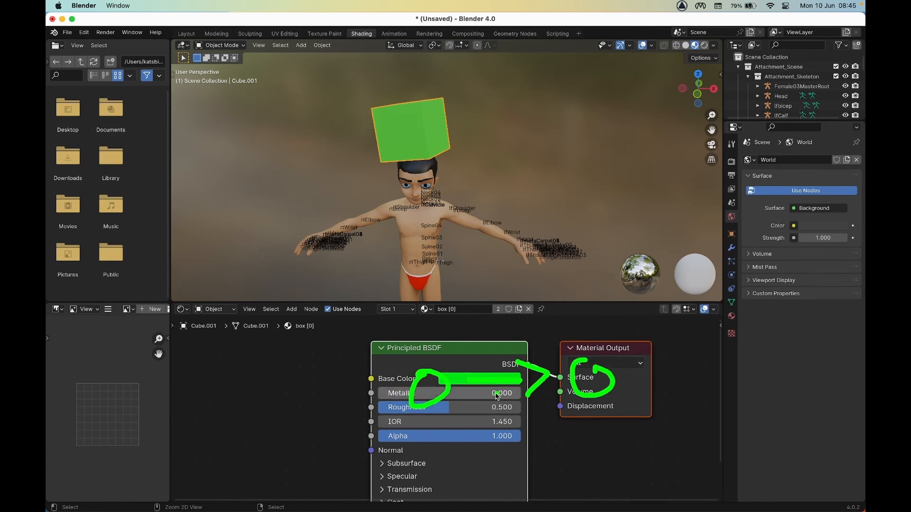
{"action": "key", "text": "ctrl"}
{"action": "middle_click_drag", "start_coordinate": [425, 402], "coordinate": [470, 426]}
{"action": "scroll", "coordinate": [467, 425], "scroll_direction": "up", "scroll_amount": 1}
{"action": "scroll", "coordinate": [449, 423], "scroll_direction": "down", "scroll_amount": 2}
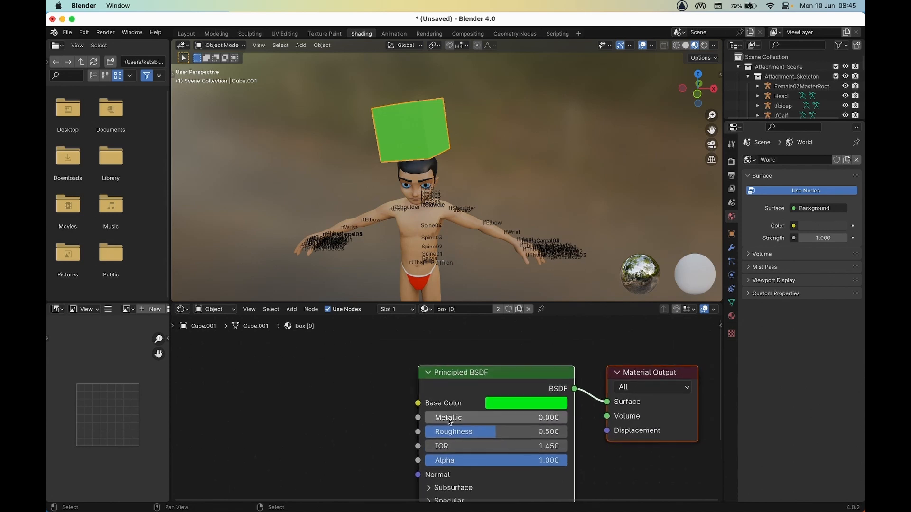
Add an Image Texture node to the box [0] material, placed before the Principled BSDF node
{"action": "left_click", "coordinate": [292, 309]}
{"action": "mouse_move", "coordinate": [311, 374]}
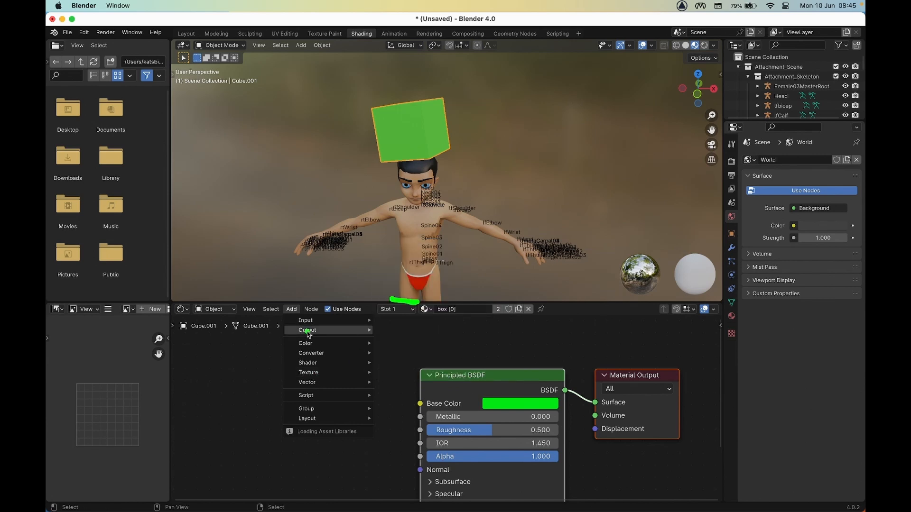
{"action": "mouse_move", "coordinate": [308, 321]}
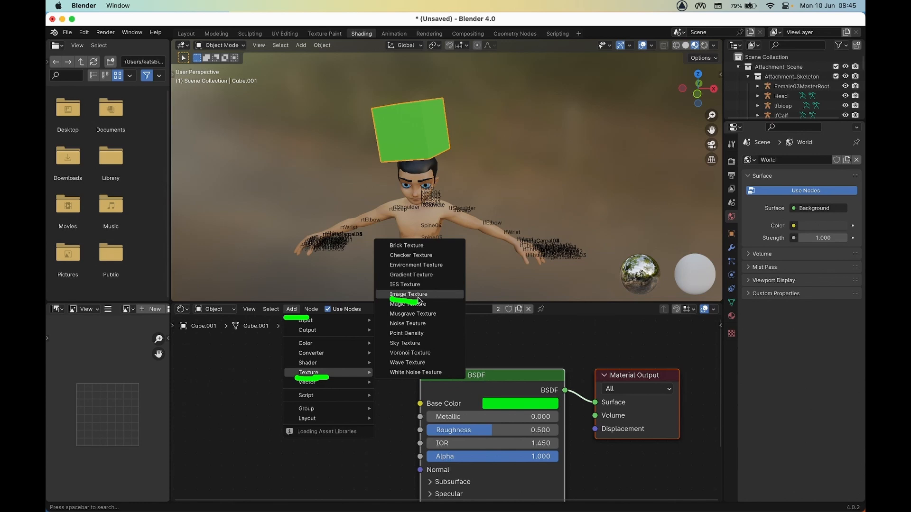
{"action": "left_click", "coordinate": [419, 299]}
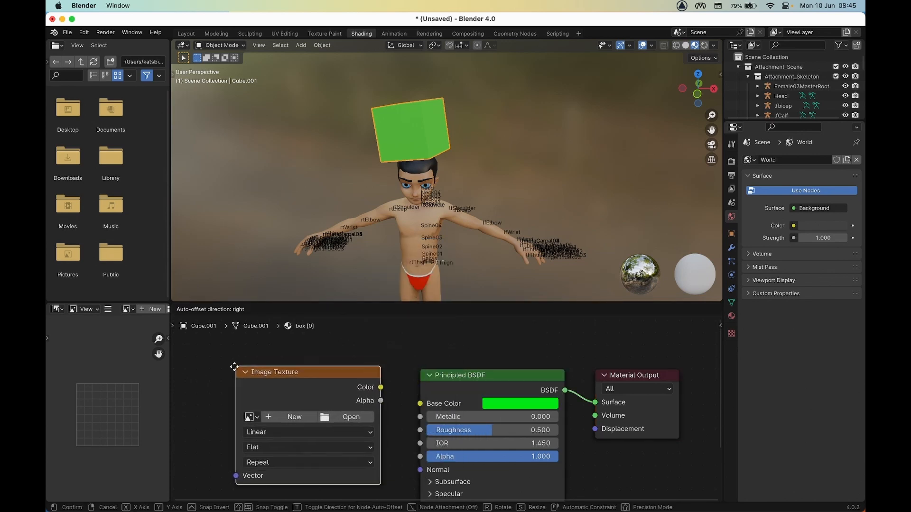
{"action": "left_click", "coordinate": [225, 371]}
{"action": "middle_click_drag", "start_coordinate": [398, 408], "coordinate": [407, 394]}
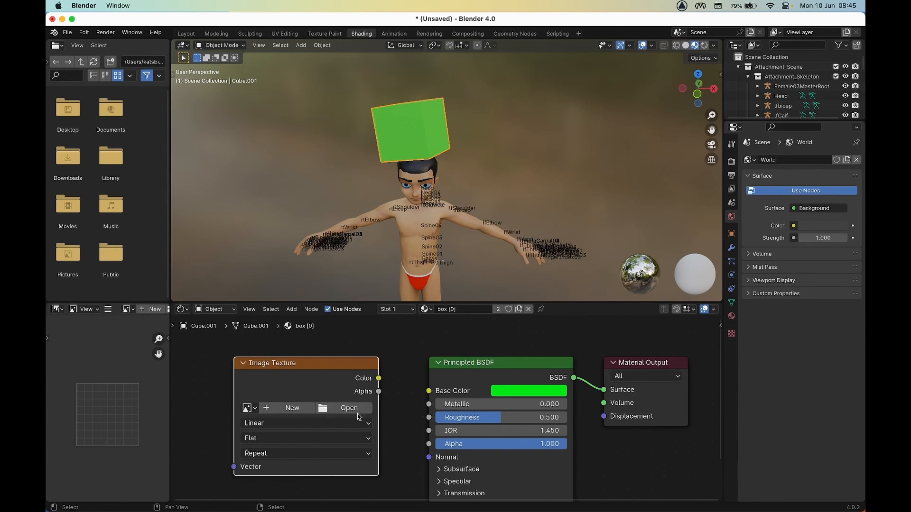
Load box1.png from the Documents folder into the Image Texture node, using thumbnails to check the file
{"action": "mouse_move", "coordinate": [358, 408]}
{"action": "left_mouse_down", "text": "ctrl"}
{"action": "mouse_move", "coordinate": [366, 428]}
{"action": "mouse_move", "coordinate": [354, 396]}
{"action": "left_mouse_up", "text": "ctrl"}
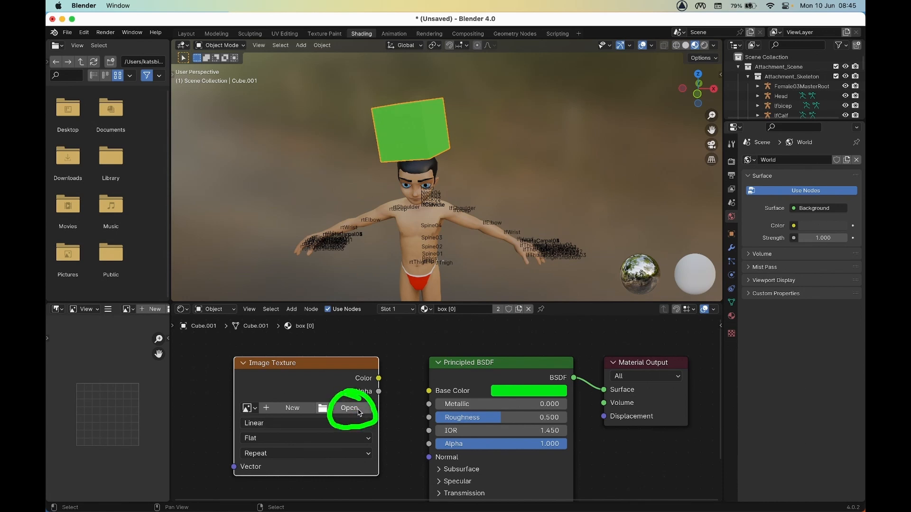
{"action": "left_click", "coordinate": [349, 409]}
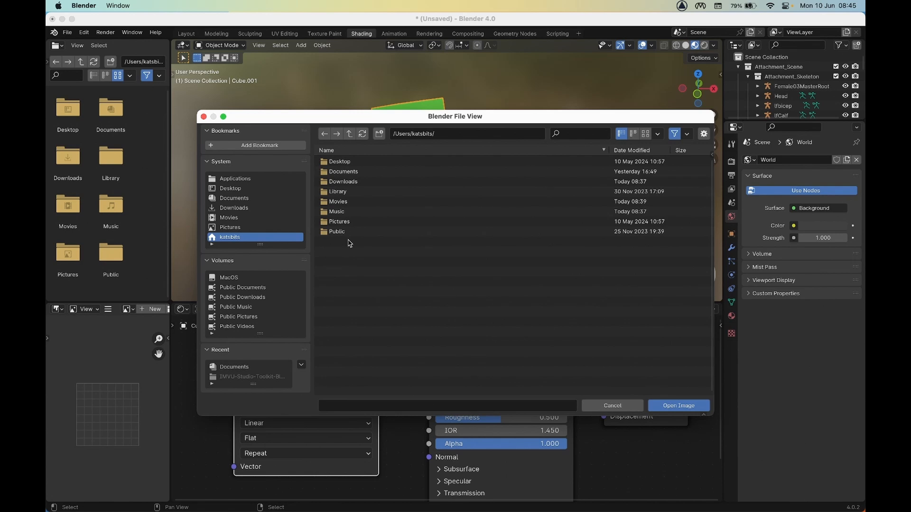
{"action": "left_click", "coordinate": [344, 173]}
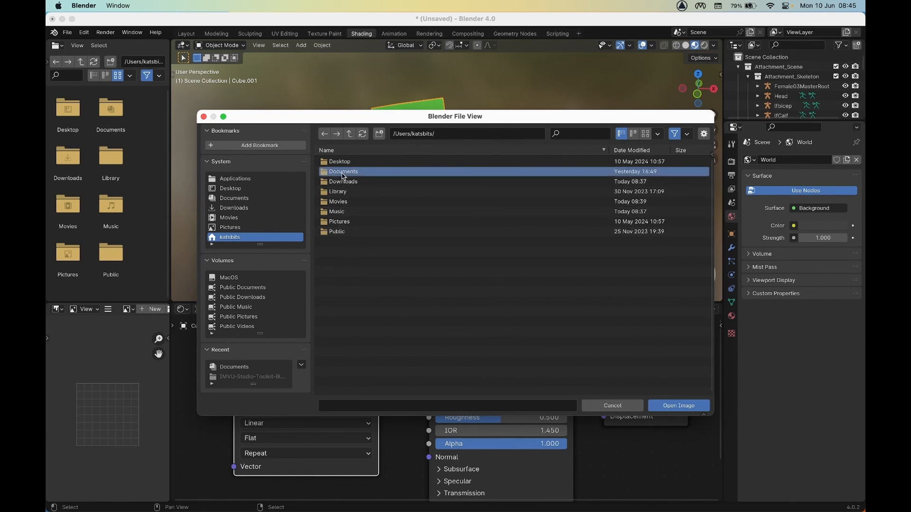
{"action": "double_click", "coordinate": [342, 174]}
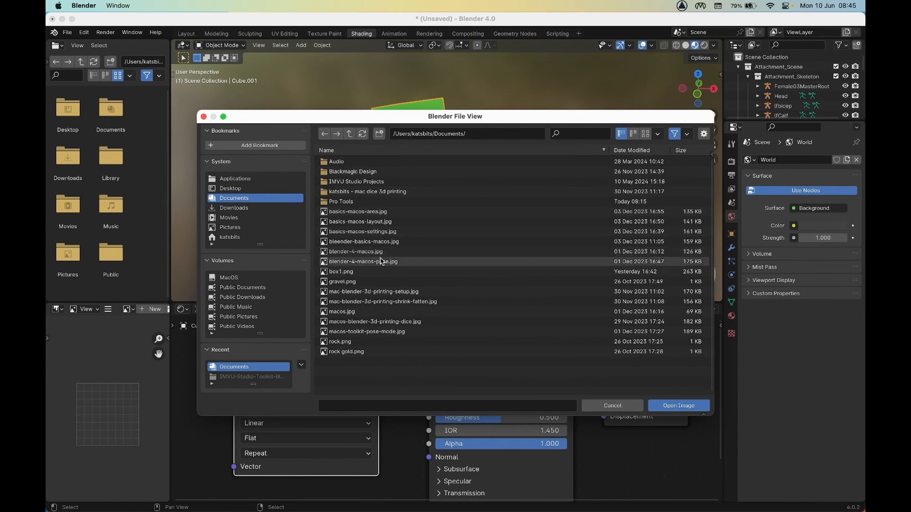
{"action": "left_click", "coordinate": [366, 272]}
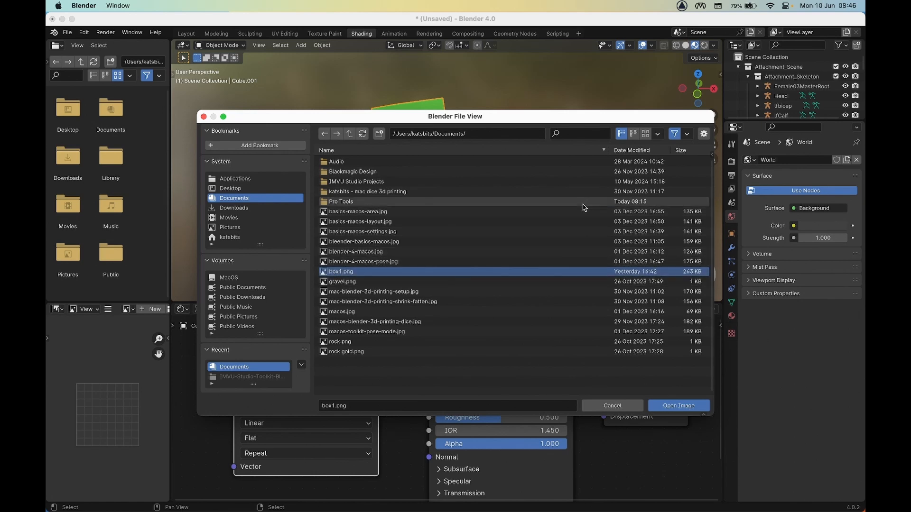
{"action": "left_click", "coordinate": [645, 134]}
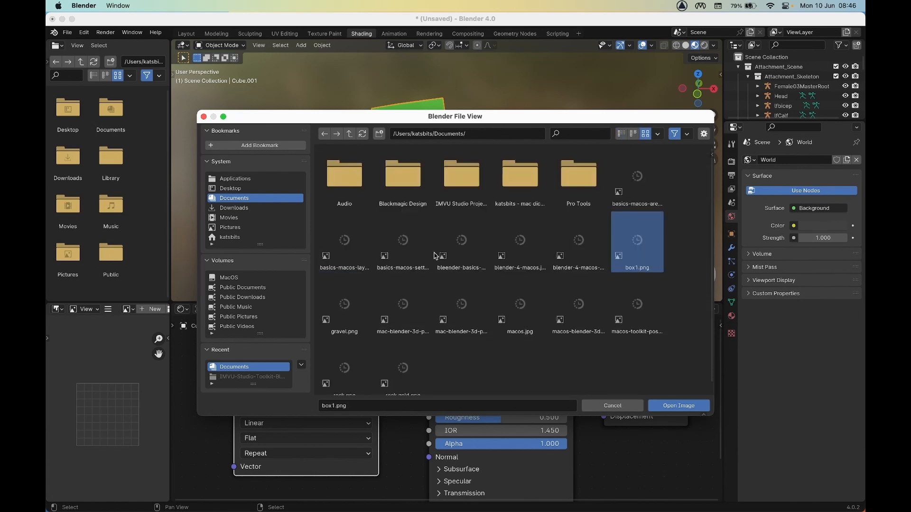
{"action": "scroll", "coordinate": [645, 227], "scroll_direction": "down", "scroll_amount": 1}
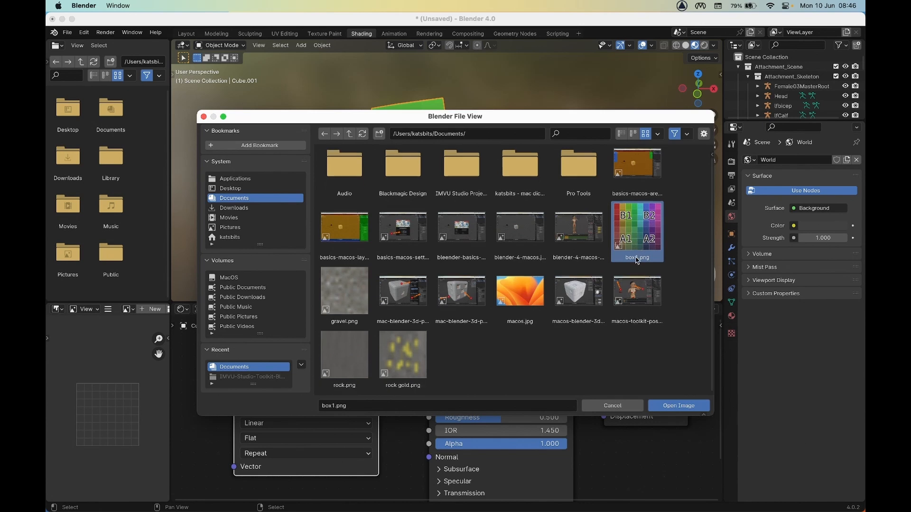
{"action": "left_click", "coordinate": [681, 407]}
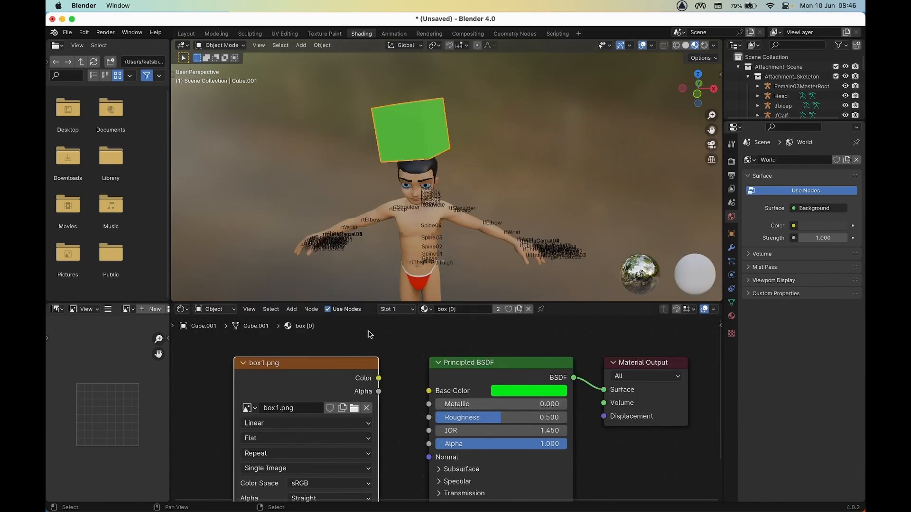
Connect the box1.png node's Color output to the Principled BSDF's Base Color and view the textured cube
{"action": "left_click_drag", "start_coordinate": [299, 387], "coordinate": [270, 404]}
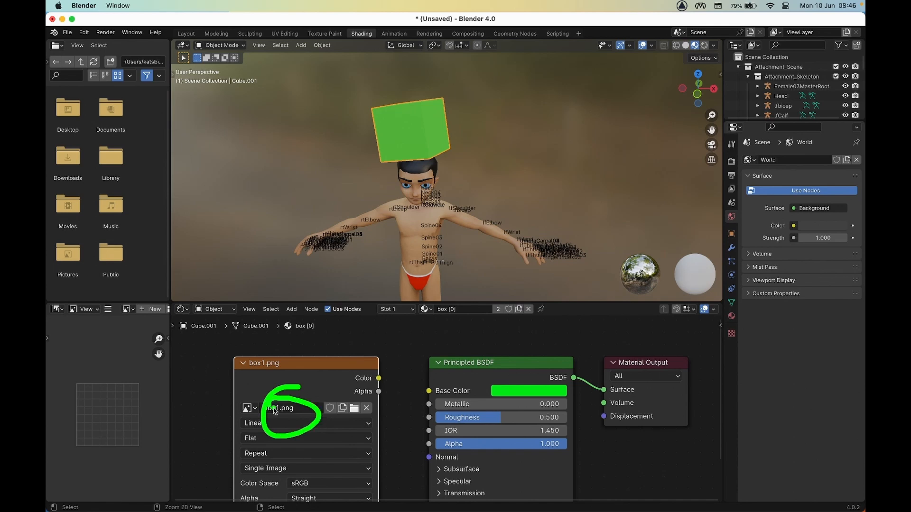
{"action": "mouse_move", "coordinate": [379, 383]}
{"action": "left_mouse_down"}
{"action": "mouse_move", "coordinate": [374, 370]}
{"action": "mouse_move", "coordinate": [388, 382]}
{"action": "mouse_move", "coordinate": [378, 392]}
{"action": "mouse_move", "coordinate": [419, 395]}
{"action": "mouse_move", "coordinate": [429, 384]}
{"action": "mouse_move", "coordinate": [385, 382]}
{"action": "mouse_move", "coordinate": [427, 393]}
{"action": "left_mouse_up"}
{"action": "key", "text": "Escape"}
{"action": "middle_click_drag", "start_coordinate": [408, 221], "coordinate": [443, 235]}
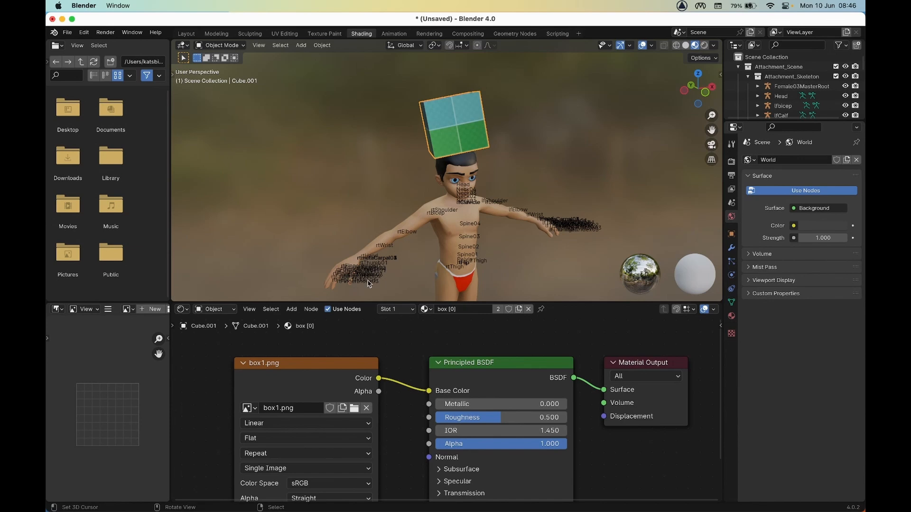
Move the box1.png texture node lower in the node graph and delete it
{"action": "left_click_drag", "start_coordinate": [351, 364], "coordinate": [322, 447]}
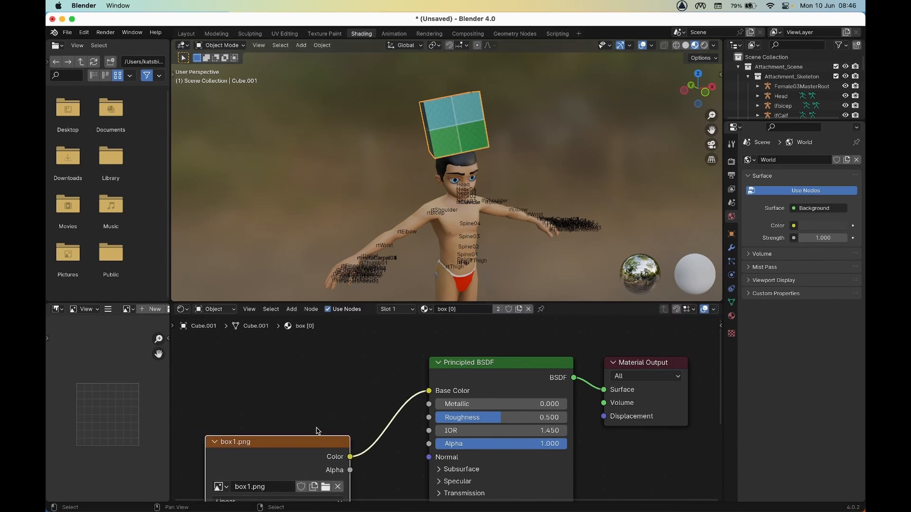
{"action": "left_click_drag", "start_coordinate": [287, 439], "coordinate": [288, 446]}
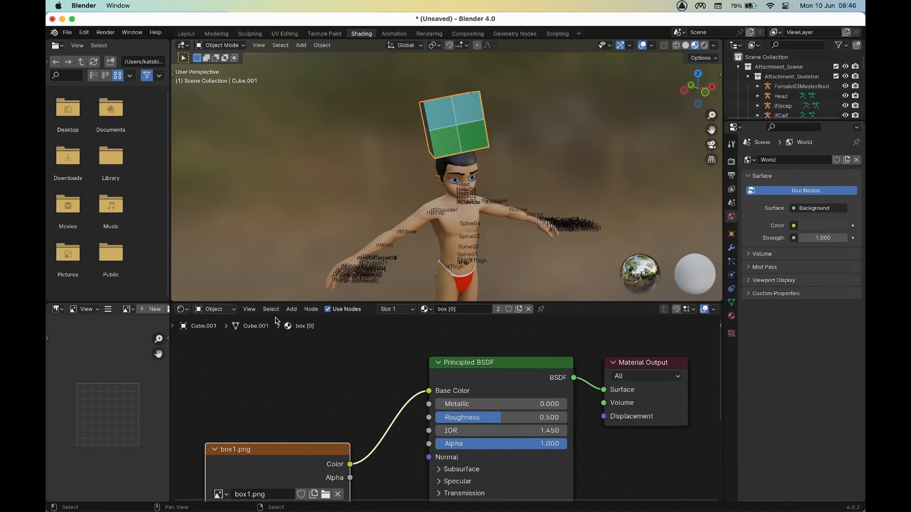
{"action": "left_click", "coordinate": [311, 309]}
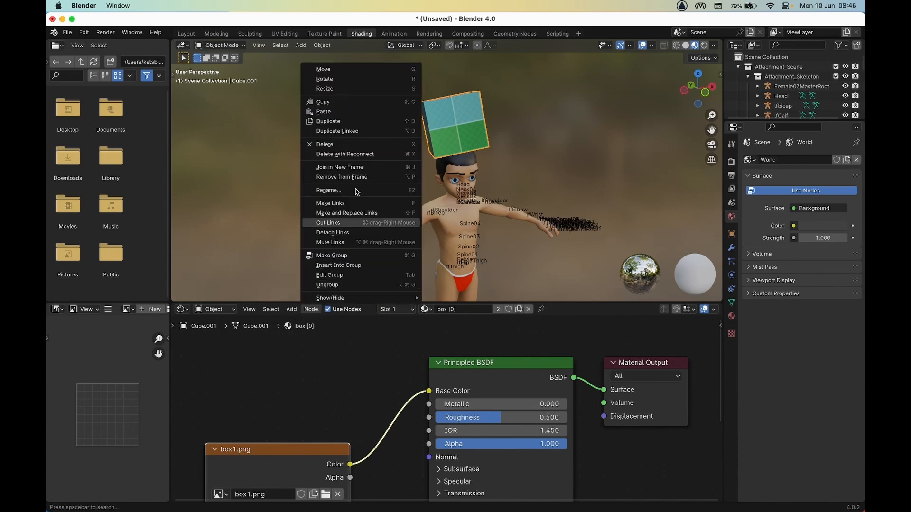
{"action": "left_click", "coordinate": [332, 144]}
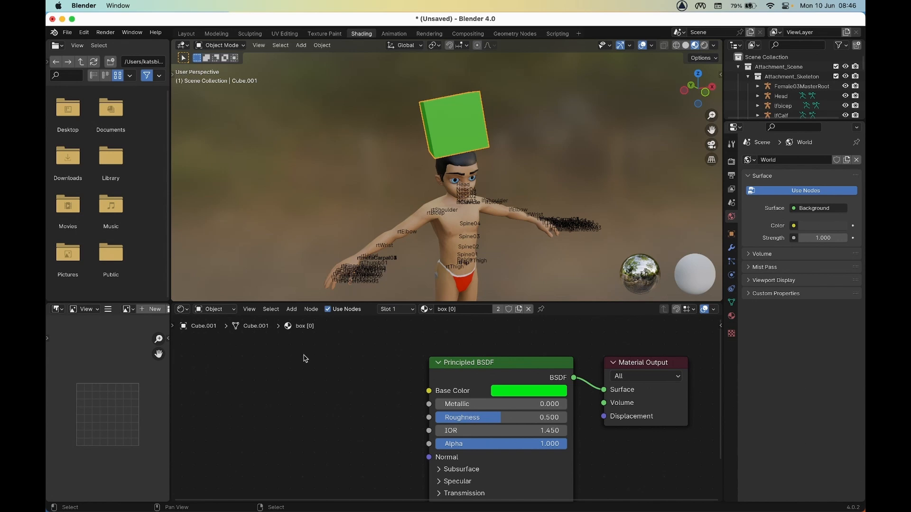
Add a fresh Image Texture node in the empty space beside the Principled BSDF node
{"action": "left_click", "coordinate": [292, 312]}
{"action": "left_click", "coordinate": [292, 312]}
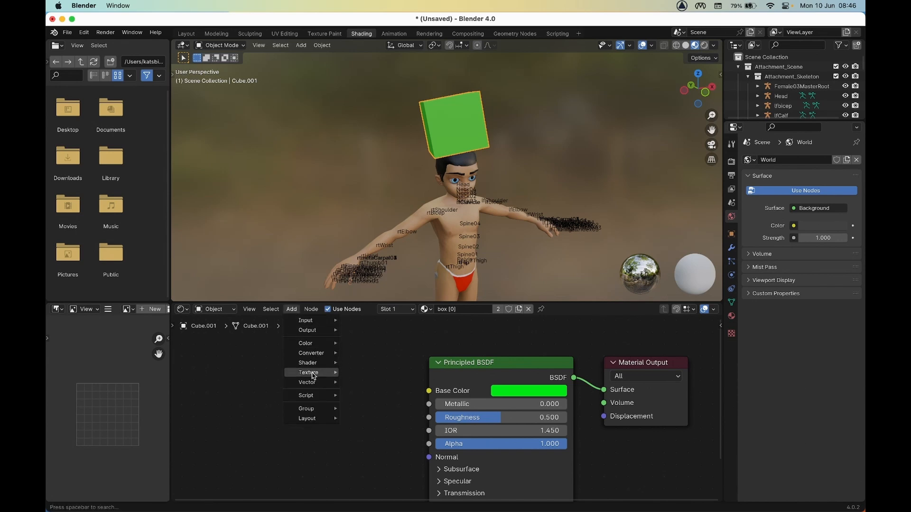
{"action": "mouse_move", "coordinate": [311, 372]}
{"action": "left_click", "coordinate": [379, 294]}
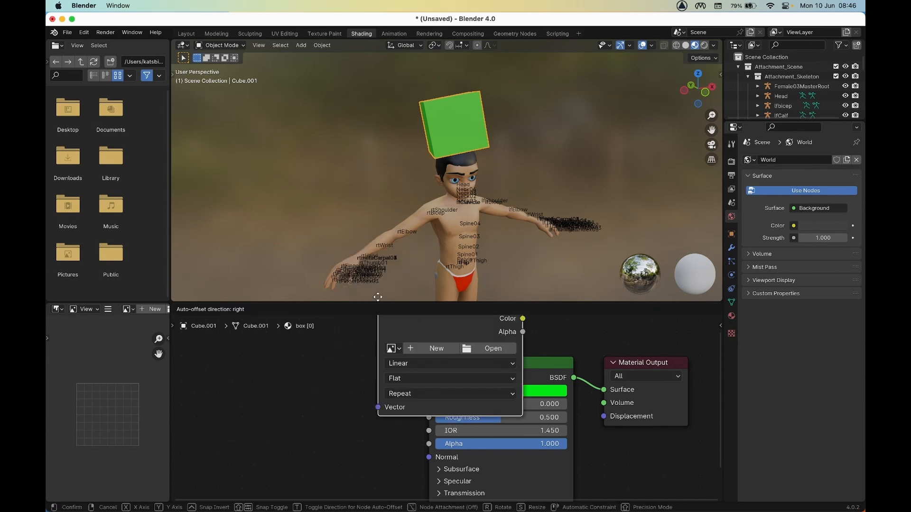
{"action": "left_click", "coordinate": [232, 368]}
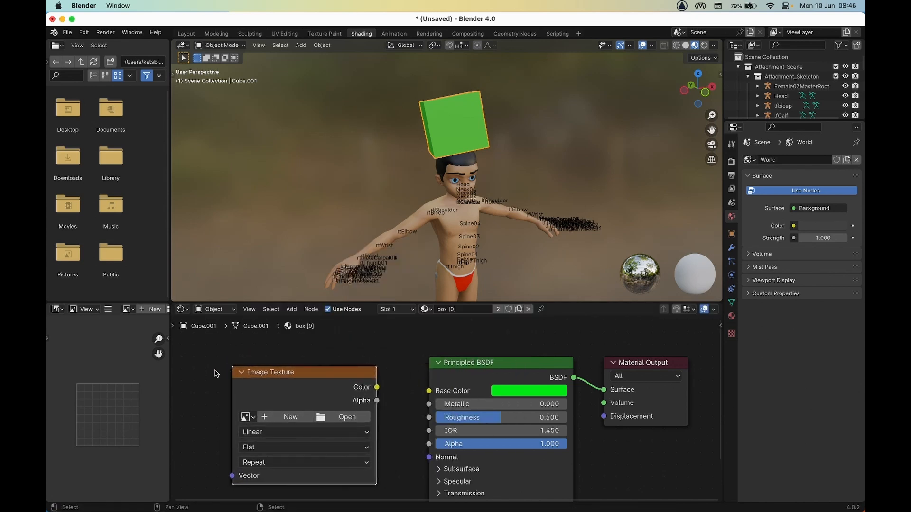
Start a new image for the Image Texture node, named boxgrn, with width and height of 512 px
{"action": "left_click_drag", "start_coordinate": [292, 407], "coordinate": [294, 408]}
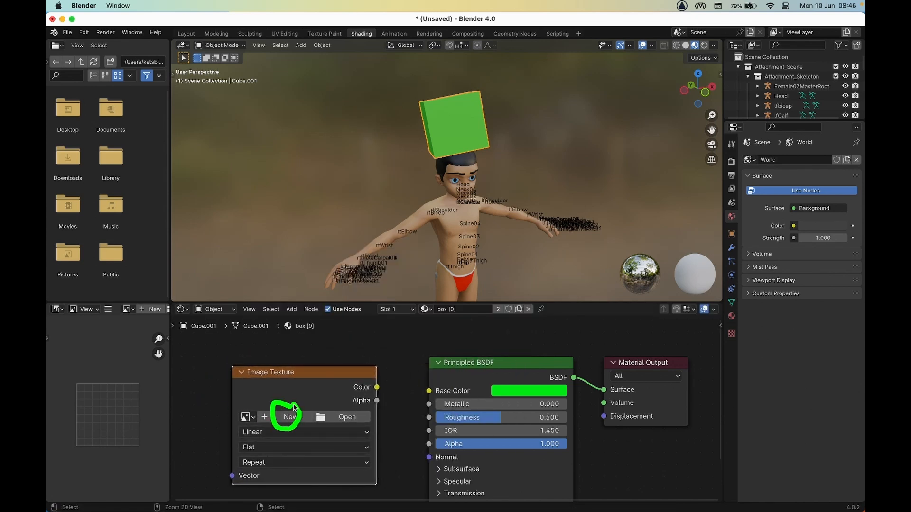
{"action": "left_click", "coordinate": [290, 416]}
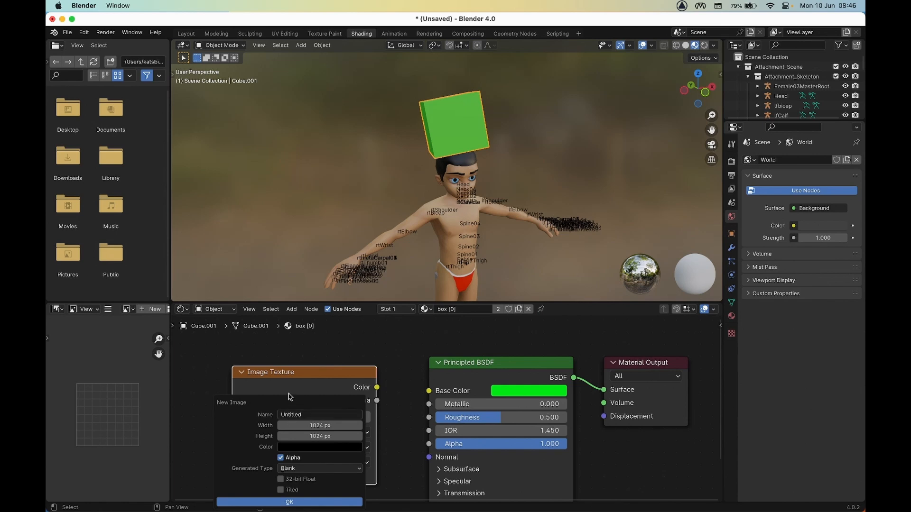
{"action": "left_click_drag", "start_coordinate": [290, 404], "coordinate": [295, 140]}
{"action": "left_click", "coordinate": [313, 151]}
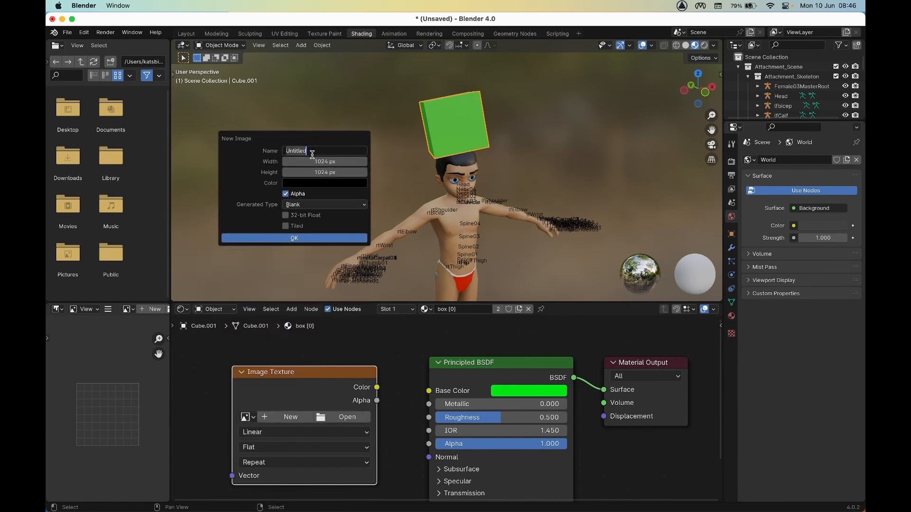
{"action": "type", "text": "boo"}
{"action": "left_click", "coordinate": [323, 161]}
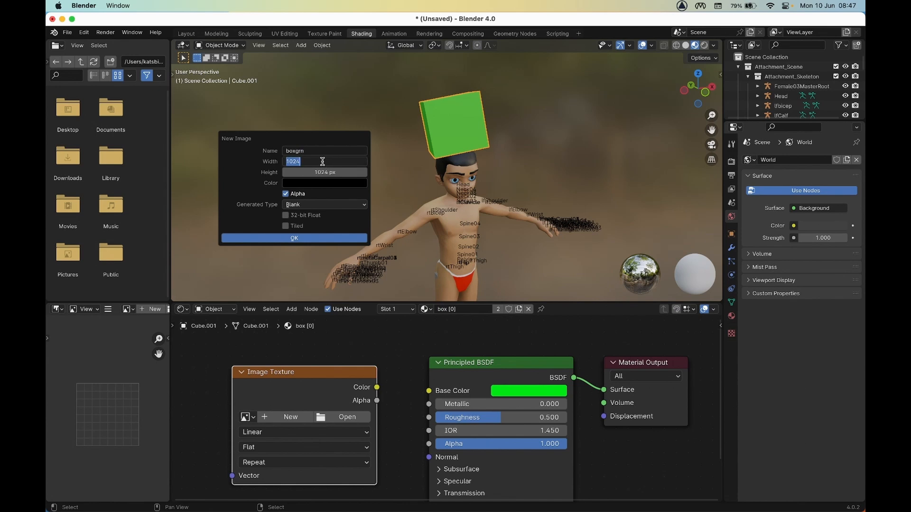
{"action": "type", "text": "512"}
{"action": "key", "text": "Return"}
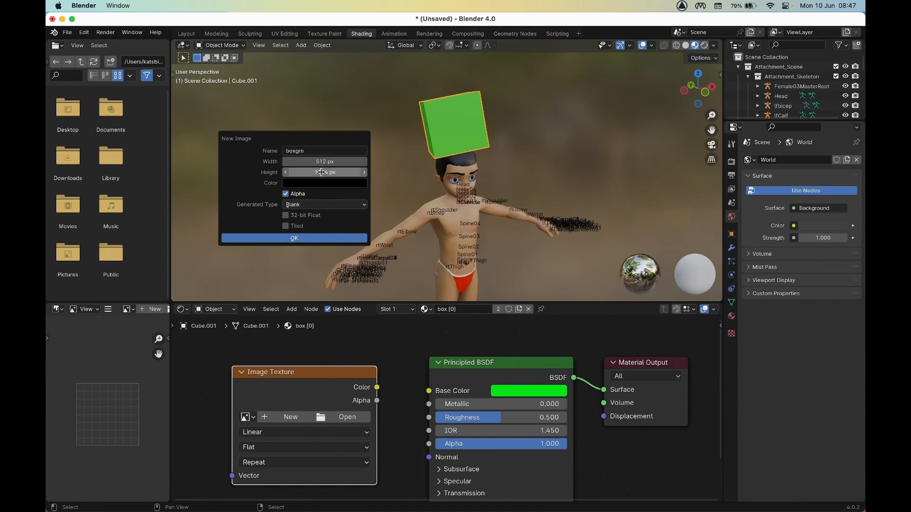
{"action": "left_click", "coordinate": [321, 173]}
{"action": "type", "text": "512"}
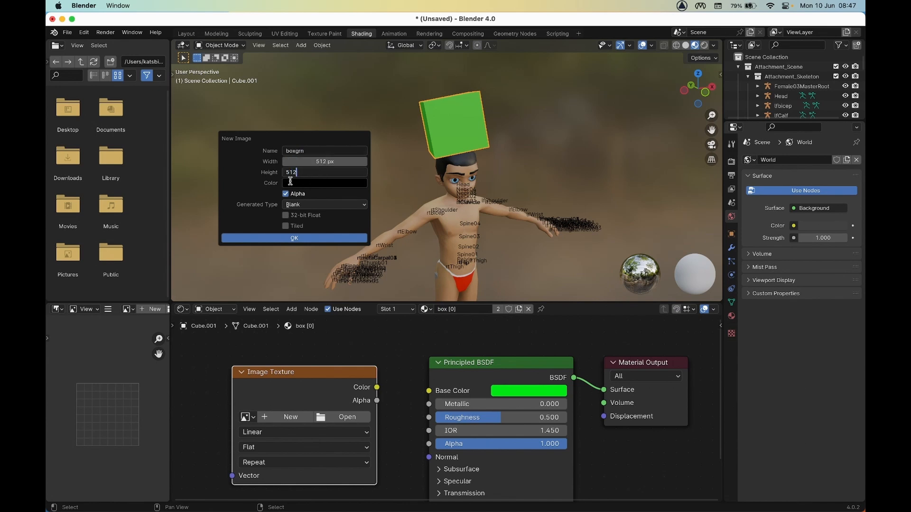
{"action": "key", "text": "Return"}
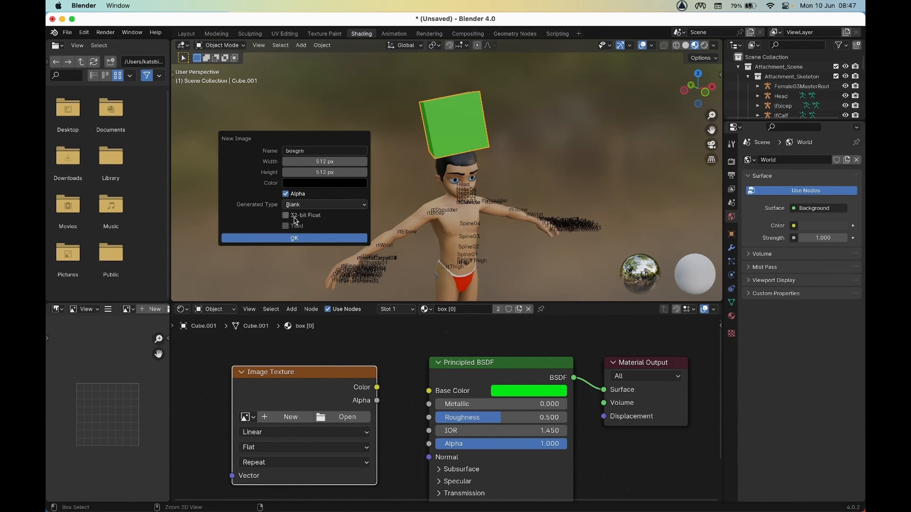
Set the generated type of the boxgrn image to Color Grid
{"action": "left_click_drag", "start_coordinate": [278, 212], "coordinate": [332, 216]}
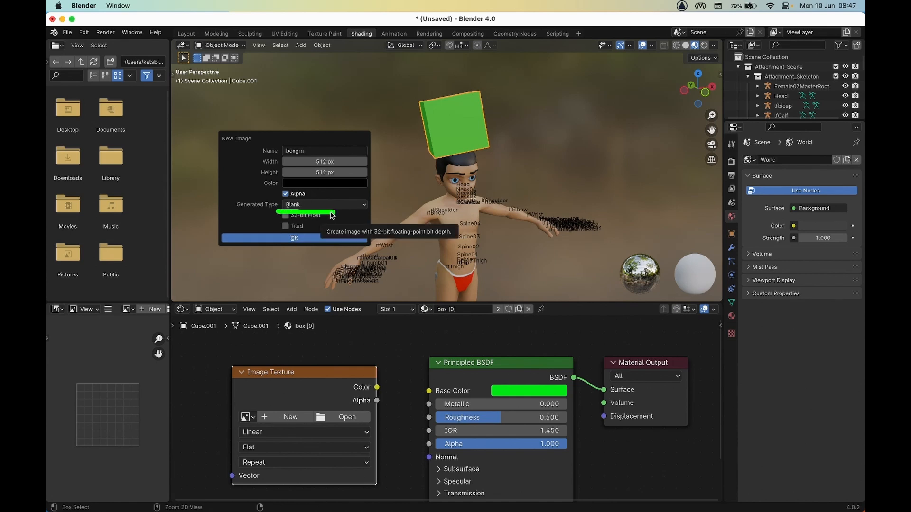
{"action": "left_click", "coordinate": [306, 209]}
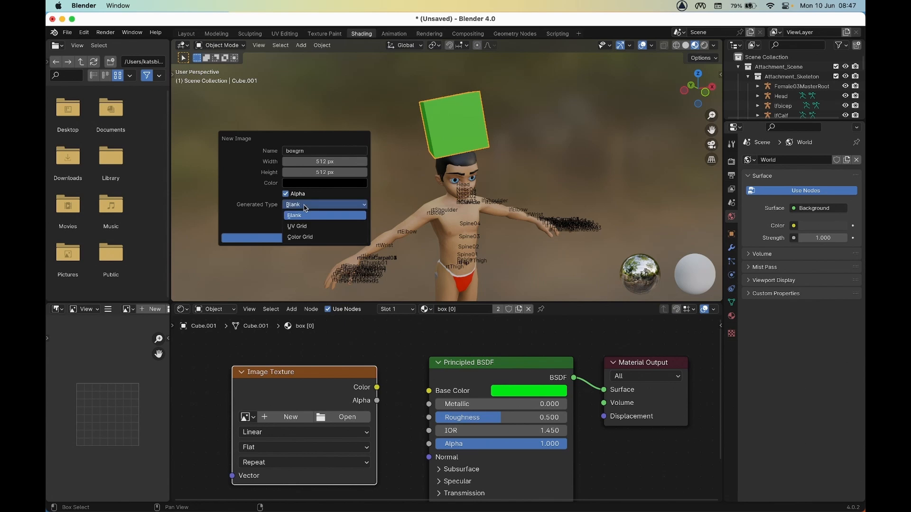
{"action": "left_click", "coordinate": [315, 238]}
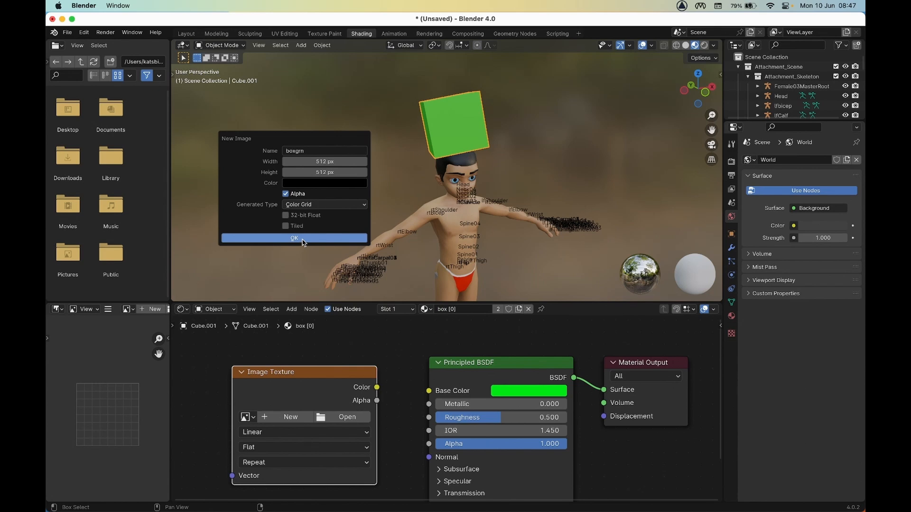
Create the boxgrn image and link its texture node's Color output to the Principled BSDF's Base Color input
{"action": "left_click", "coordinate": [303, 242]}
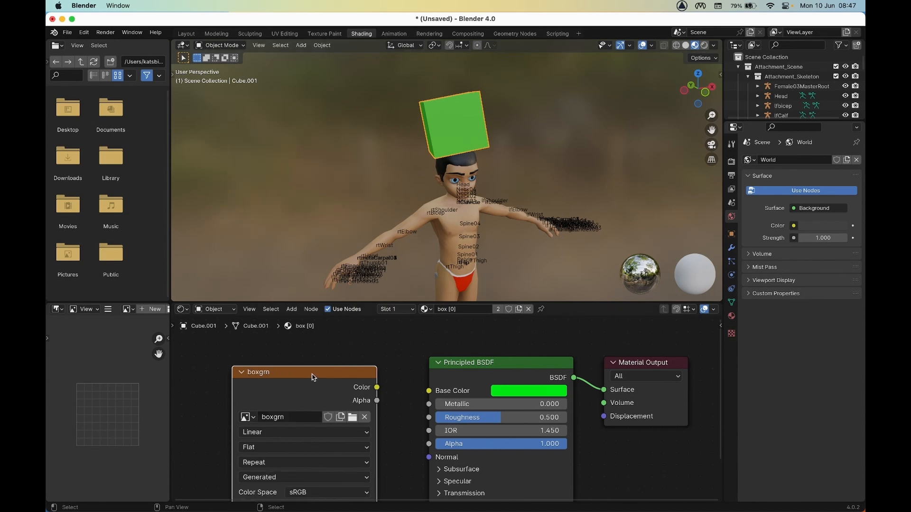
{"action": "mouse_move", "coordinate": [313, 377]}
{"action": "left_mouse_down"}
{"action": "mouse_move", "coordinate": [308, 363]}
{"action": "mouse_move", "coordinate": [248, 435]}
{"action": "mouse_move", "coordinate": [268, 398]}
{"action": "left_mouse_up"}
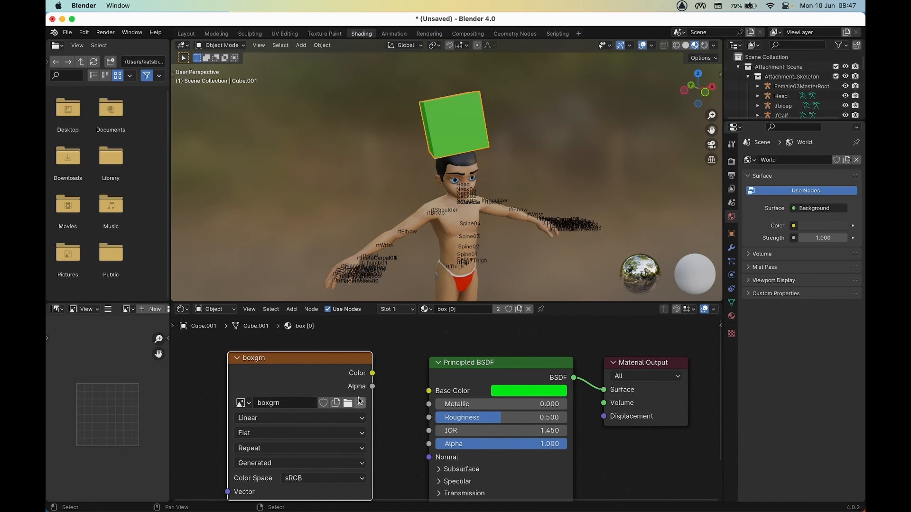
{"action": "mouse_move", "coordinate": [374, 364]}
{"action": "left_mouse_down"}
{"action": "mouse_move", "coordinate": [363, 366]}
{"action": "mouse_move", "coordinate": [380, 386]}
{"action": "mouse_move", "coordinate": [445, 404]}
{"action": "mouse_move", "coordinate": [425, 382]}
{"action": "mouse_move", "coordinate": [428, 390]}
{"action": "left_mouse_up"}
{"action": "left_click", "coordinate": [373, 374]}
{"action": "middle_click_drag", "start_coordinate": [392, 212], "coordinate": [370, 200]}
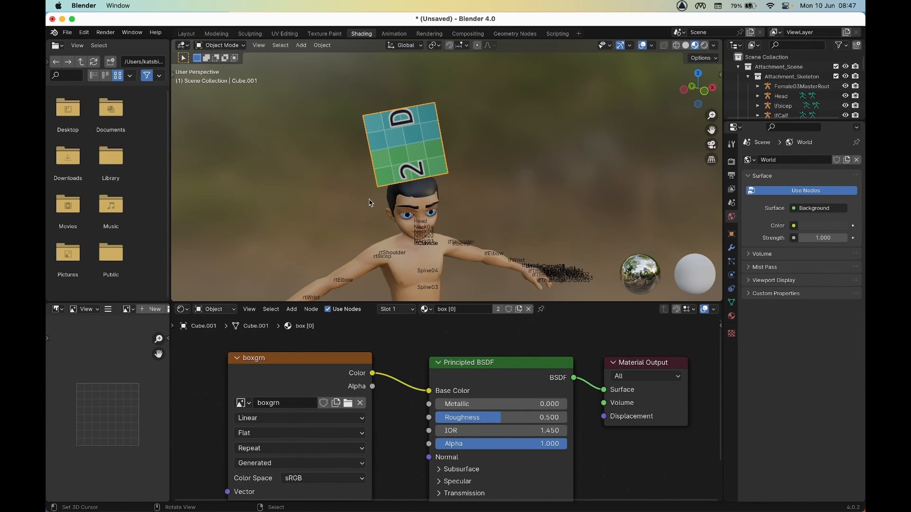
{"action": "mouse_move", "coordinate": [373, 193]}
{"action": "middle_mouse_down"}
{"action": "mouse_move", "coordinate": [439, 194]}
{"action": "mouse_move", "coordinate": [431, 230]}
{"action": "mouse_move", "coordinate": [376, 193]}
{"action": "middle_mouse_up"}
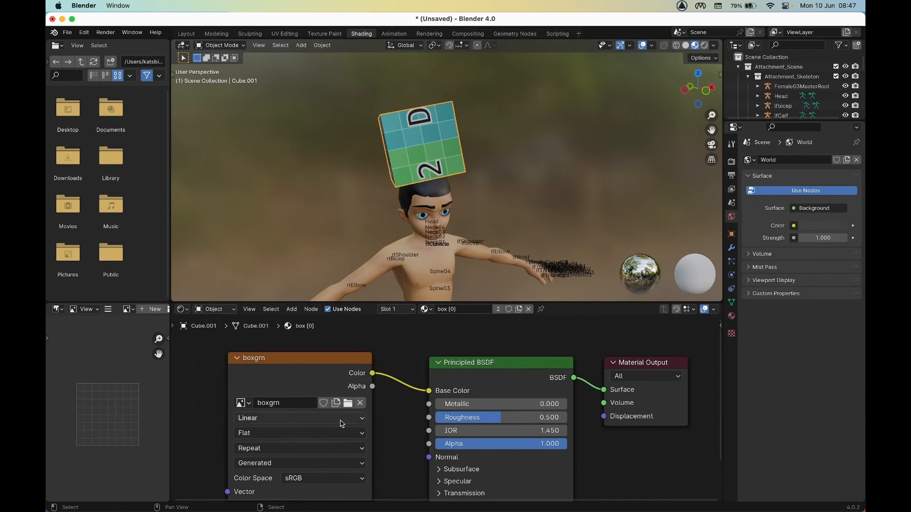
{"action": "left_click_drag", "start_coordinate": [282, 364], "coordinate": [277, 363]}
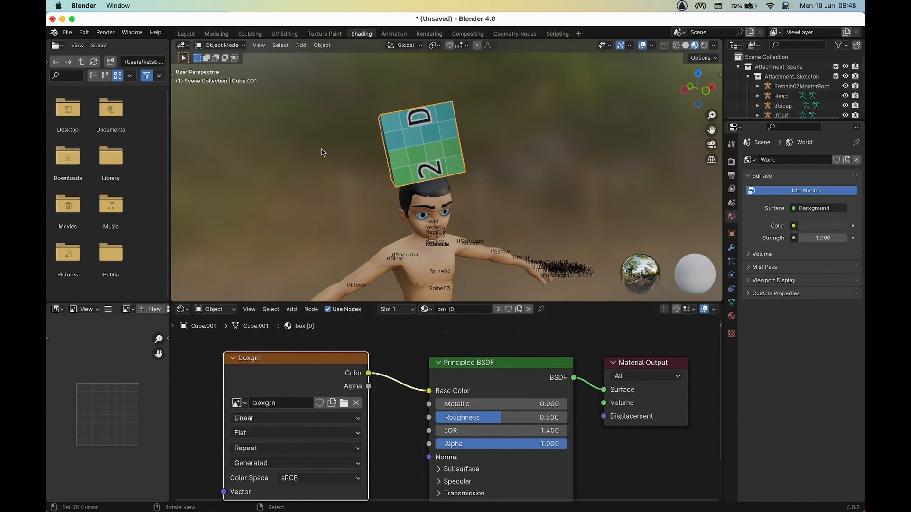
Switch to the UV Editing workspace, bring the cube into view and set the 3D viewport to Material Preview shading
{"action": "left_click", "coordinate": [278, 32]}
{"action": "left_click", "coordinate": [285, 34]}
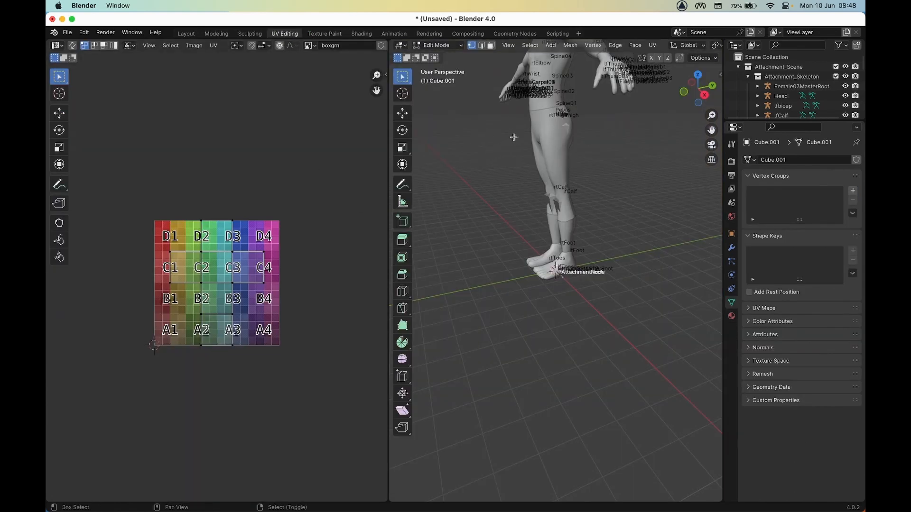
{"action": "middle_click_drag", "start_coordinate": [513, 137], "coordinate": [505, 254], "text": "shift"}
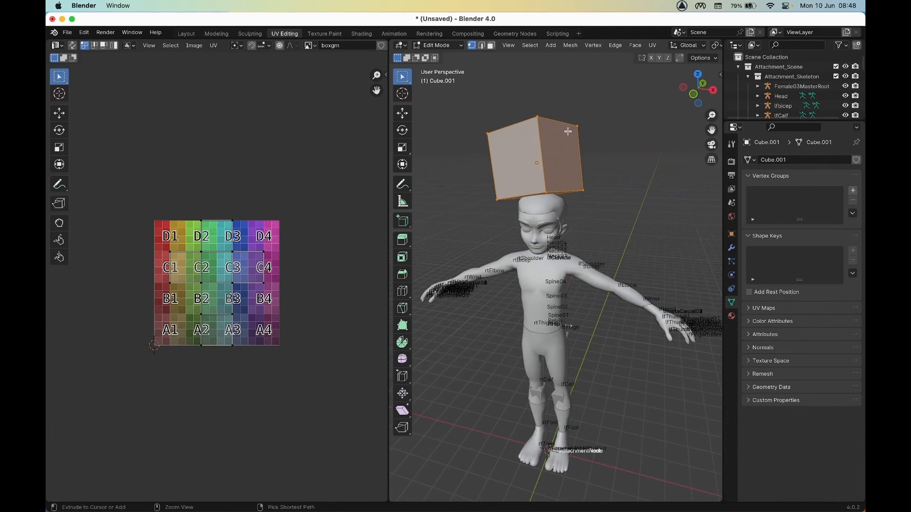
{"action": "left_click_drag", "start_coordinate": [541, 124], "coordinate": [544, 159], "text": "ctrl"}
{"action": "left_click_drag", "start_coordinate": [549, 217], "coordinate": [550, 432], "text": "ctrl"}
{"action": "scroll", "coordinate": [654, 49], "scroll_direction": "down", "scroll_amount": 6}
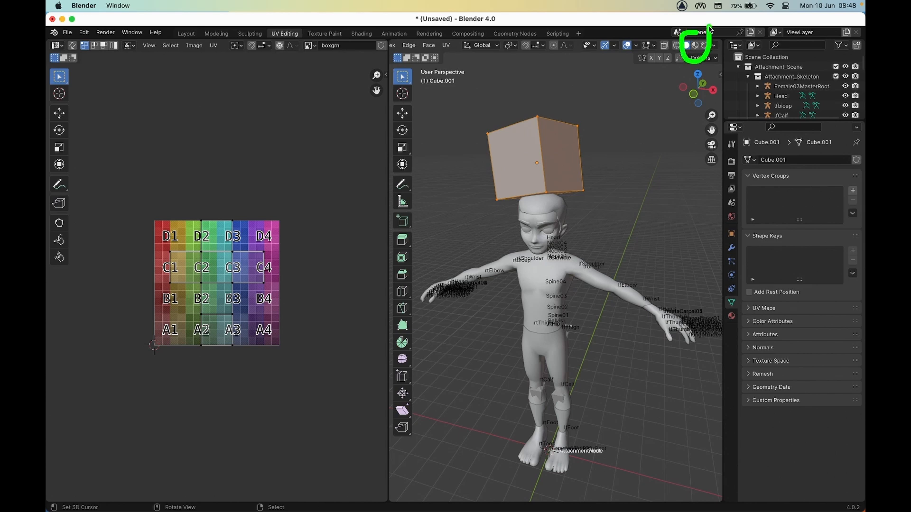
{"action": "left_click", "coordinate": [695, 45]}
{"action": "scroll", "coordinate": [558, 168], "scroll_direction": "up", "scroll_amount": 3}
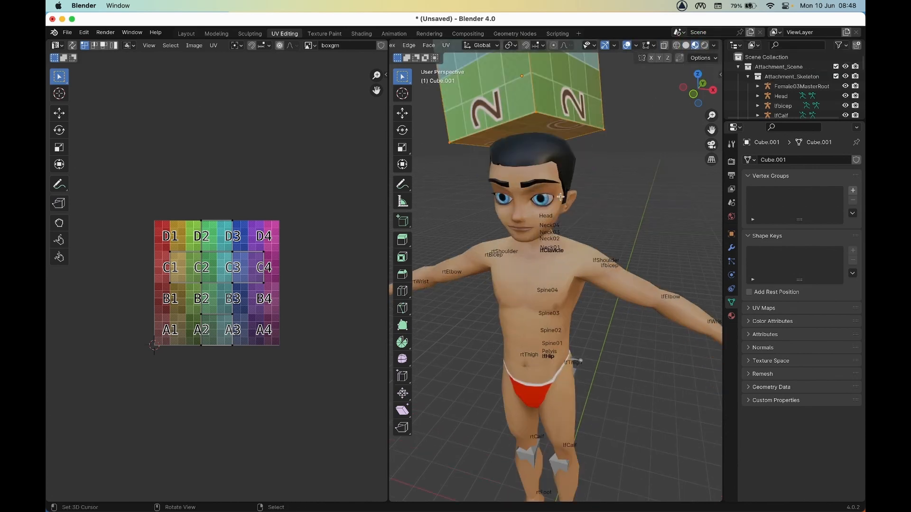
{"action": "middle_click_drag", "start_coordinate": [558, 168], "coordinate": [573, 203]}
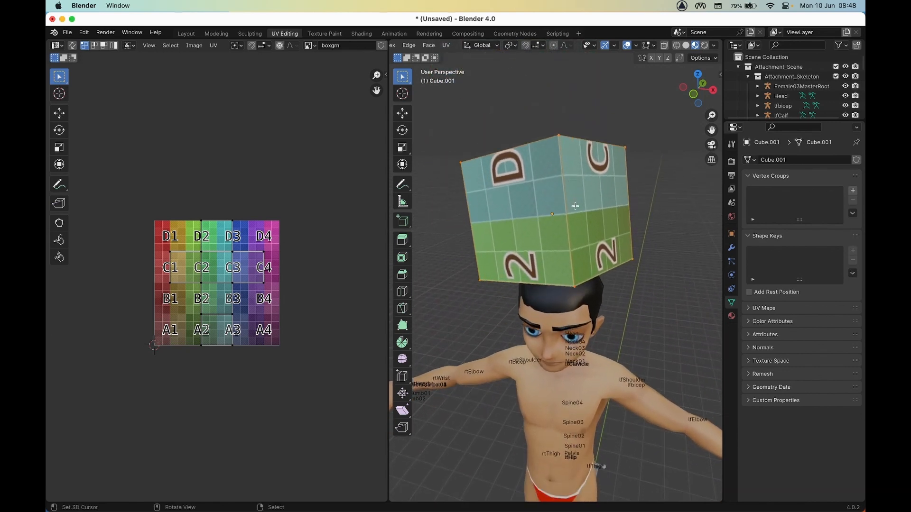
{"action": "scroll", "coordinate": [237, 310], "scroll_direction": "up", "scroll_amount": 3}
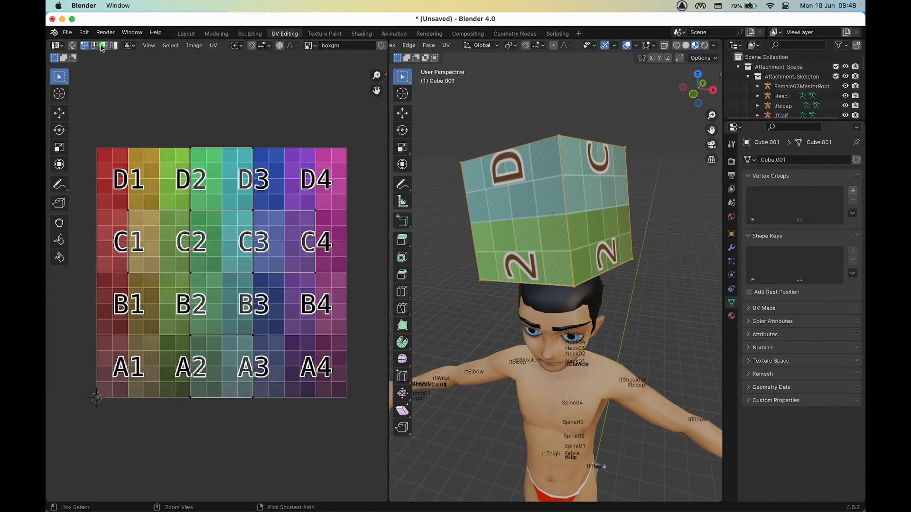
Select the cube's whole UV layout in island selection mode and try moving it over the color grid image
{"action": "mouse_move", "coordinate": [83, 56]}
{"action": "left_mouse_down"}
{"action": "mouse_move", "coordinate": [122, 60]}
{"action": "mouse_move", "coordinate": [108, 44]}
{"action": "mouse_move", "coordinate": [117, 34]}
{"action": "mouse_move", "coordinate": [84, 66]}
{"action": "mouse_move", "coordinate": [83, 86]}
{"action": "mouse_move", "coordinate": [104, 86]}
{"action": "left_mouse_up"}
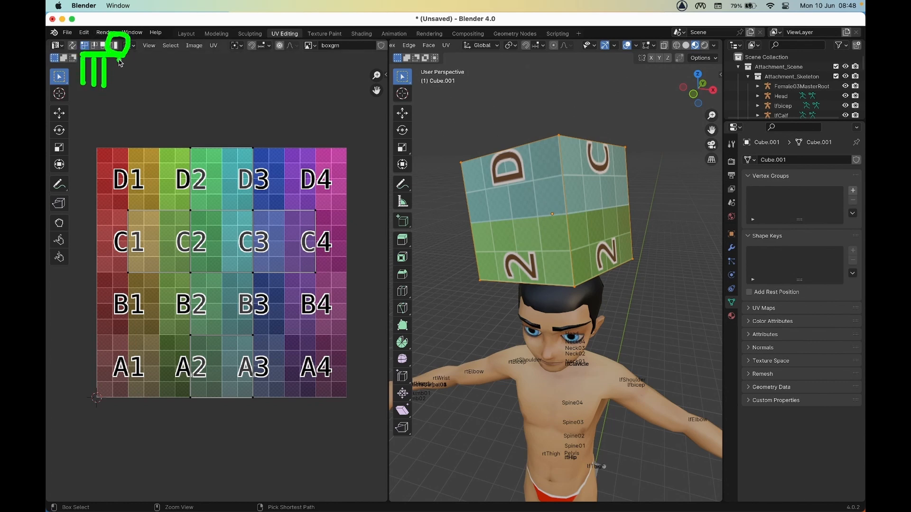
{"action": "left_click_drag", "start_coordinate": [117, 57], "coordinate": [117, 91]}
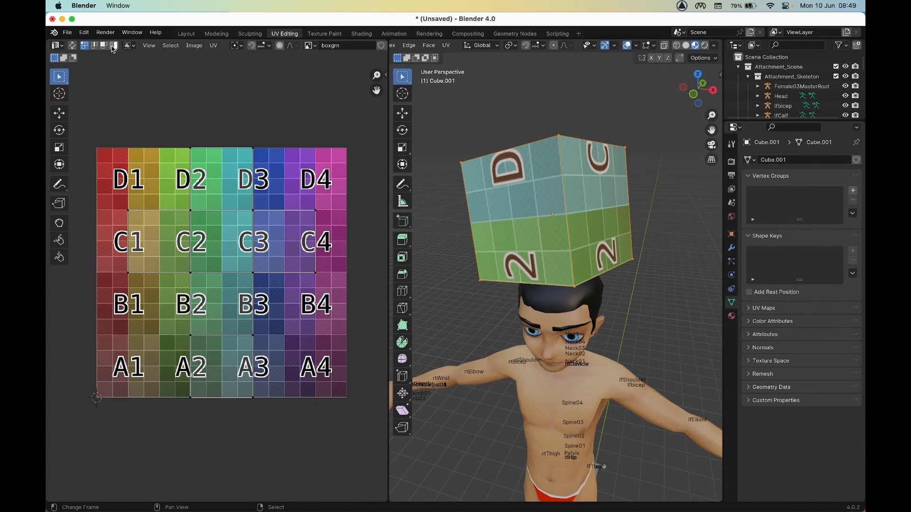
{"action": "key", "text": "a"}
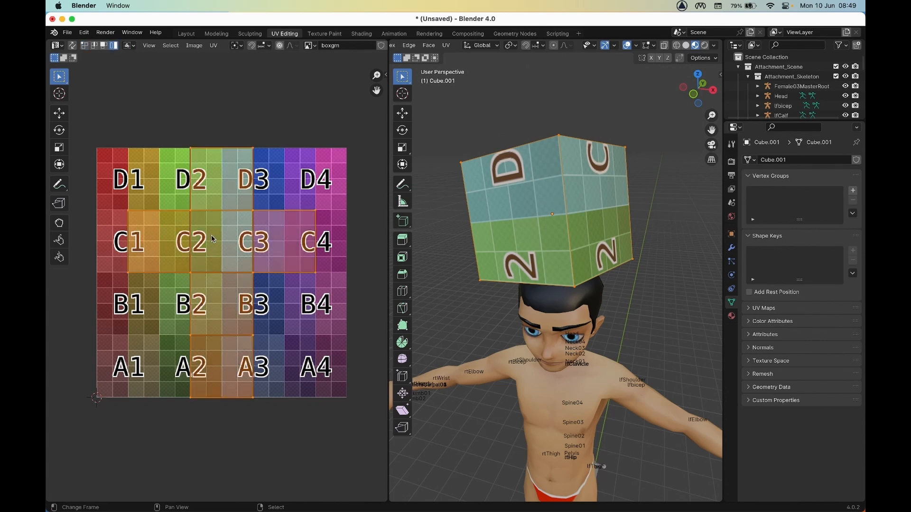
{"action": "key", "text": "g"}
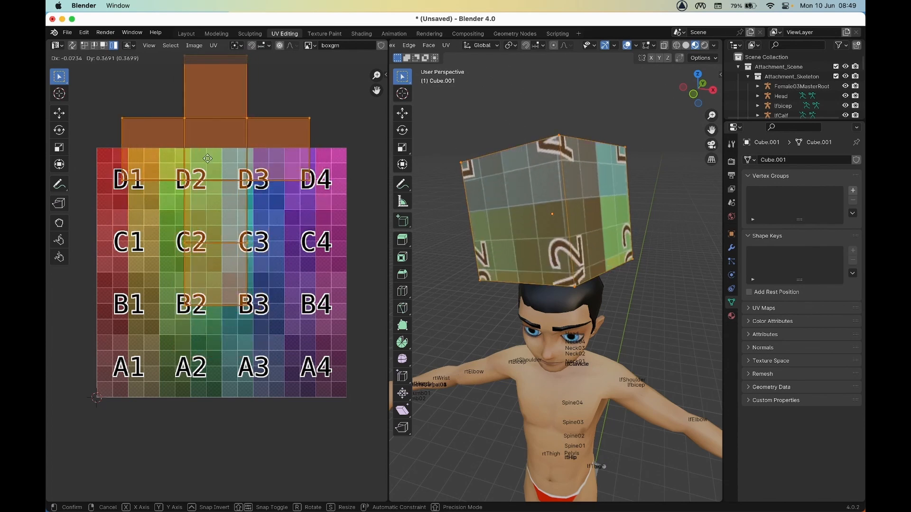
{"action": "key", "text": "Escape"}
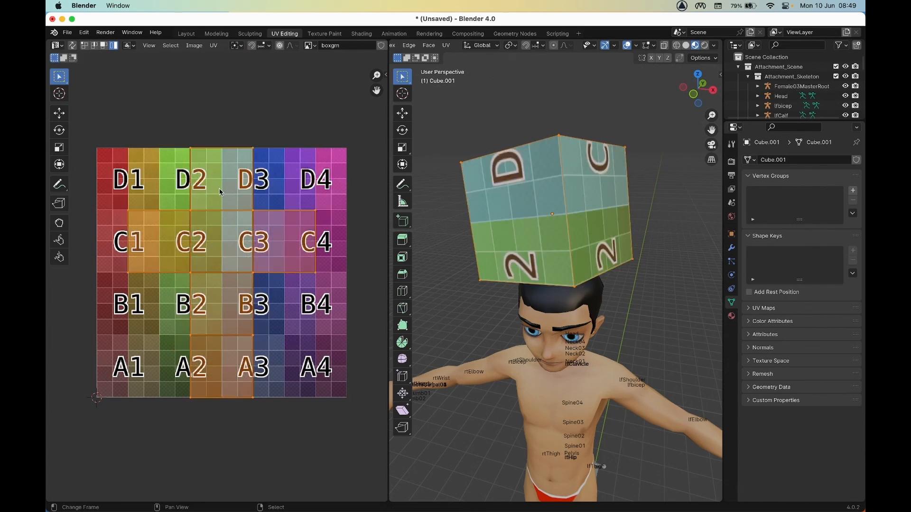
{"action": "left_click_drag", "start_coordinate": [202, 161], "coordinate": [228, 188], "text": "ctrl"}
{"action": "left_click_drag", "start_coordinate": [217, 222], "coordinate": [214, 240], "text": "ctrl"}
{"action": "mouse_move", "coordinate": [211, 294]}
{"action": "left_mouse_down", "text": "ctrl"}
{"action": "mouse_move", "coordinate": [227, 308]}
{"action": "mouse_move", "coordinate": [218, 317]}
{"action": "left_mouse_up", "text": "ctrl"}
{"action": "left_click_drag", "start_coordinate": [219, 348], "coordinate": [220, 388], "text": "ctrl"}
{"action": "left_click_drag", "start_coordinate": [275, 232], "coordinate": [296, 250], "text": "ctrl"}
{"action": "mouse_move", "coordinate": [155, 220]}
{"action": "left_mouse_down", "text": "ctrl"}
{"action": "mouse_move", "coordinate": [151, 240]}
{"action": "mouse_move", "coordinate": [166, 252]}
{"action": "left_mouse_up", "text": "ctrl"}
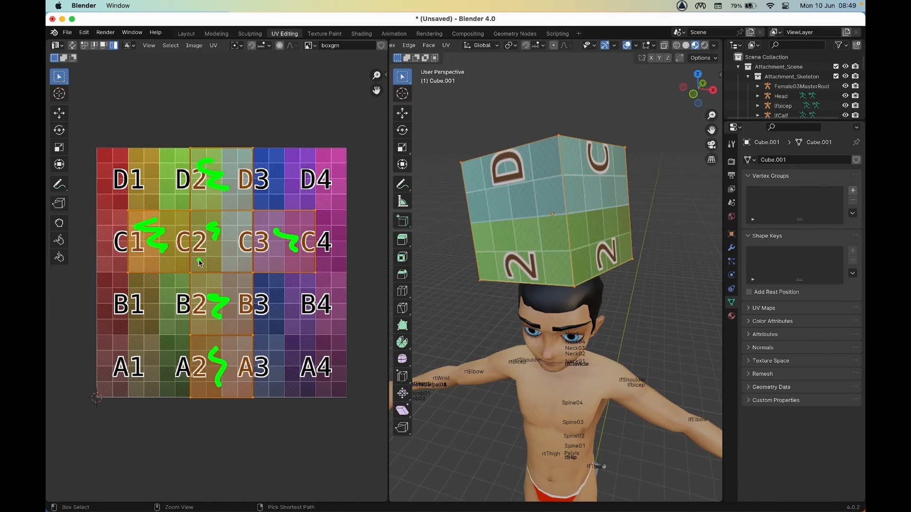
{"action": "left_click_drag", "start_coordinate": [255, 209], "coordinate": [257, 212], "text": "ctrl"}
{"action": "mouse_move", "coordinate": [95, 146]}
{"action": "left_mouse_down", "text": "ctrl"}
{"action": "mouse_move", "coordinate": [175, 207]}
{"action": "mouse_move", "coordinate": [119, 152]}
{"action": "left_mouse_up", "text": "ctrl"}
{"action": "mouse_move", "coordinate": [262, 144]}
{"action": "left_mouse_down", "text": "ctrl"}
{"action": "mouse_move", "coordinate": [262, 194]}
{"action": "mouse_move", "coordinate": [290, 142]}
{"action": "mouse_move", "coordinate": [273, 141]}
{"action": "left_mouse_up", "text": "ctrl"}
{"action": "mouse_move", "coordinate": [261, 274]}
{"action": "left_mouse_down", "text": "ctrl"}
{"action": "mouse_move", "coordinate": [326, 387]}
{"action": "mouse_move", "coordinate": [264, 293]}
{"action": "left_mouse_up", "text": "ctrl"}
{"action": "mouse_move", "coordinate": [104, 276]}
{"action": "left_mouse_down", "text": "ctrl"}
{"action": "mouse_move", "coordinate": [103, 332]}
{"action": "mouse_move", "coordinate": [155, 394]}
{"action": "mouse_move", "coordinate": [183, 327]}
{"action": "mouse_move", "coordinate": [176, 276]}
{"action": "mouse_move", "coordinate": [110, 280]}
{"action": "left_mouse_up", "text": "ctrl"}
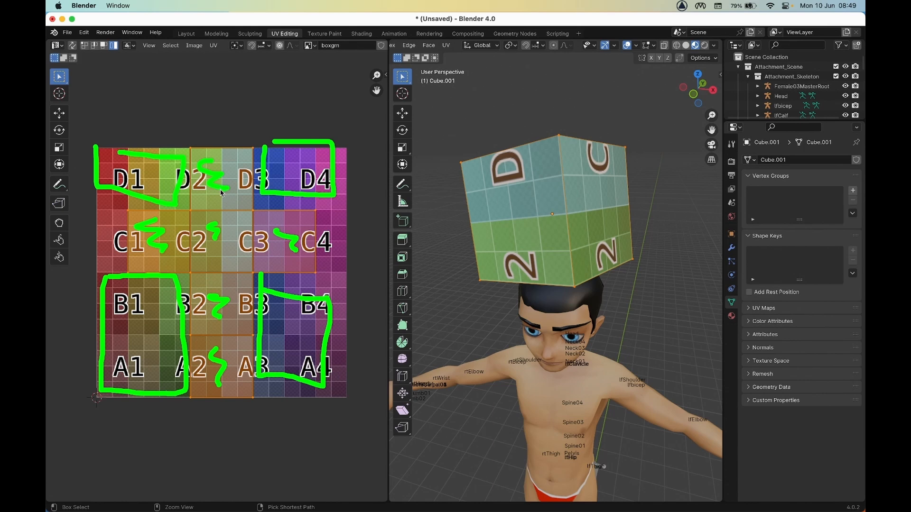
{"action": "key", "text": "Escape"}
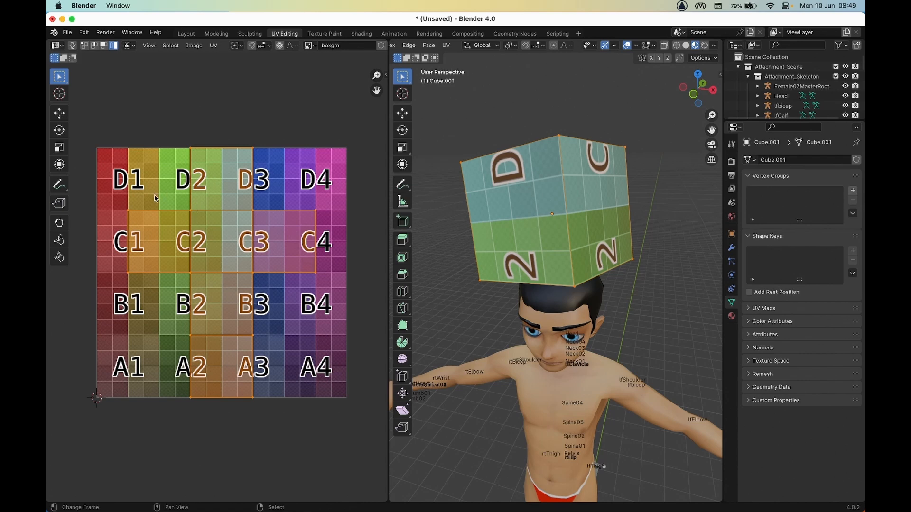
{"action": "left_click_drag", "start_coordinate": [108, 151], "coordinate": [264, 152]}
{"action": "mouse_move", "coordinate": [334, 154]}
{"action": "left_mouse_down"}
{"action": "mouse_move", "coordinate": [331, 372]}
{"action": "mouse_move", "coordinate": [108, 350]}
{"action": "mouse_move", "coordinate": [112, 202]}
{"action": "left_mouse_up"}
{"action": "mouse_move", "coordinate": [204, 229]}
{"action": "left_mouse_down"}
{"action": "mouse_move", "coordinate": [436, 226]}
{"action": "mouse_move", "coordinate": [473, 216]}
{"action": "mouse_move", "coordinate": [438, 248]}
{"action": "left_mouse_up"}
{"action": "mouse_move", "coordinate": [465, 151]}
{"action": "left_mouse_down"}
{"action": "mouse_move", "coordinate": [554, 245]}
{"action": "mouse_move", "coordinate": [490, 271]}
{"action": "mouse_move", "coordinate": [494, 162]}
{"action": "left_mouse_up"}
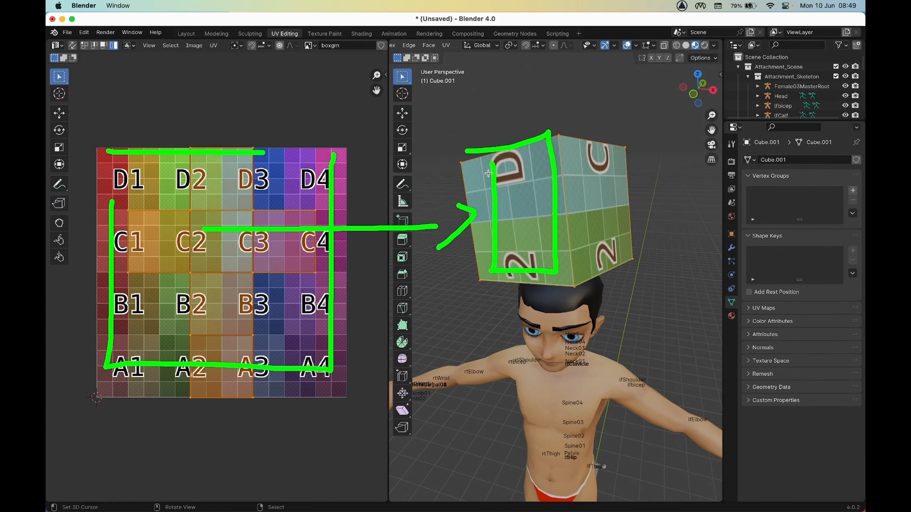
{"action": "key", "text": "Escape"}
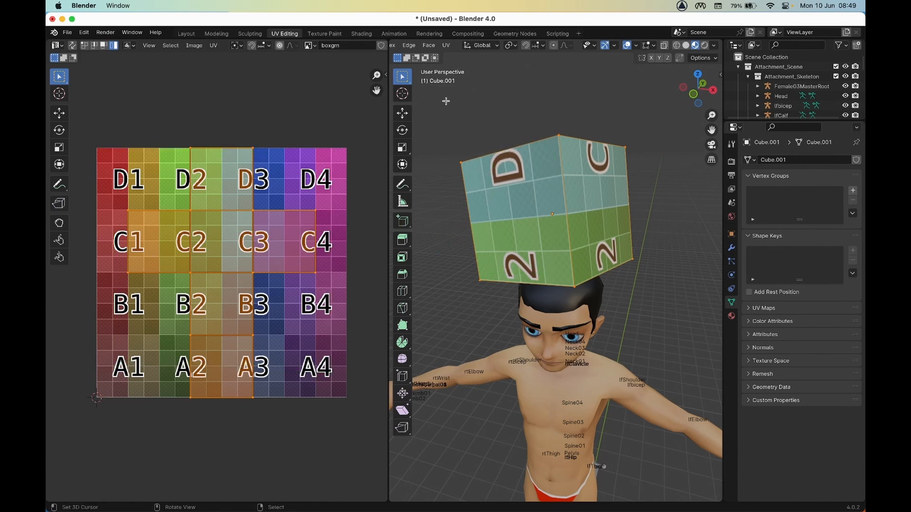
Select all of the cube's geometry in Edit Mode and reset its UV projection
{"action": "scroll", "coordinate": [446, 48], "scroll_direction": "left", "scroll_amount": 10}
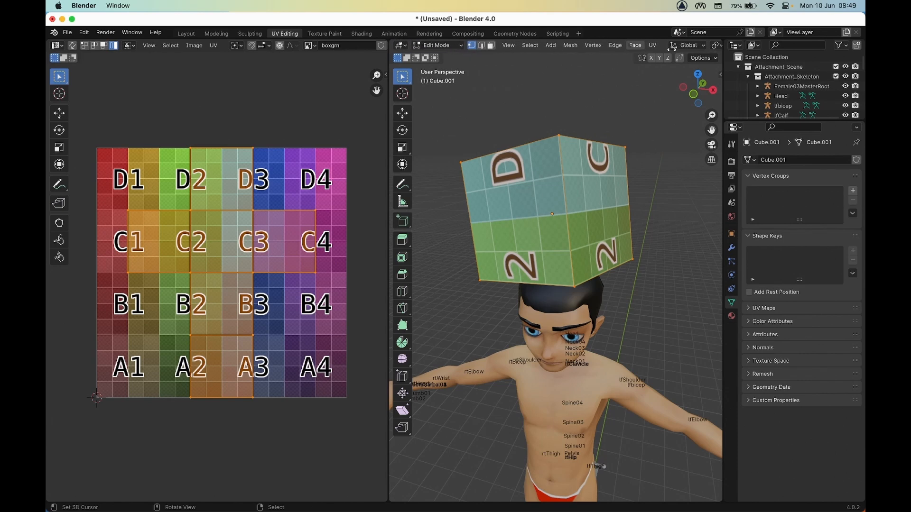
{"action": "left_click", "coordinate": [448, 46]}
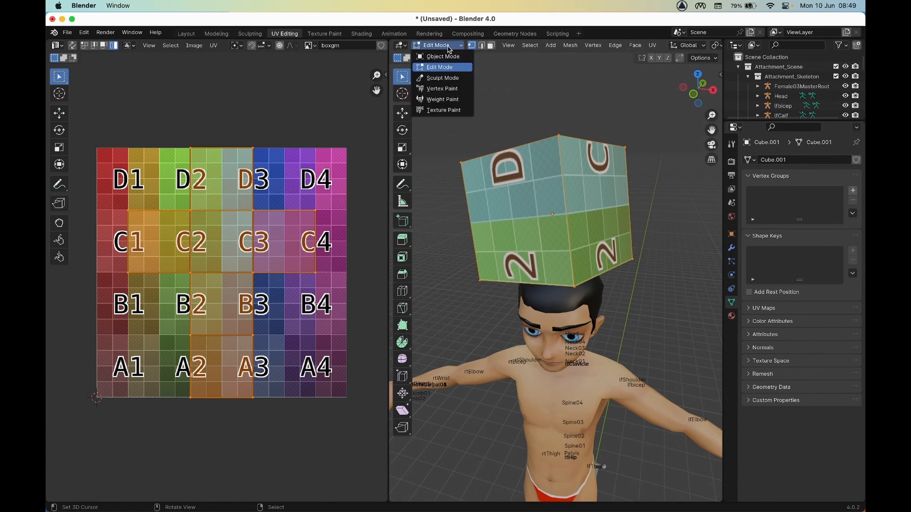
{"action": "left_click", "coordinate": [440, 69]}
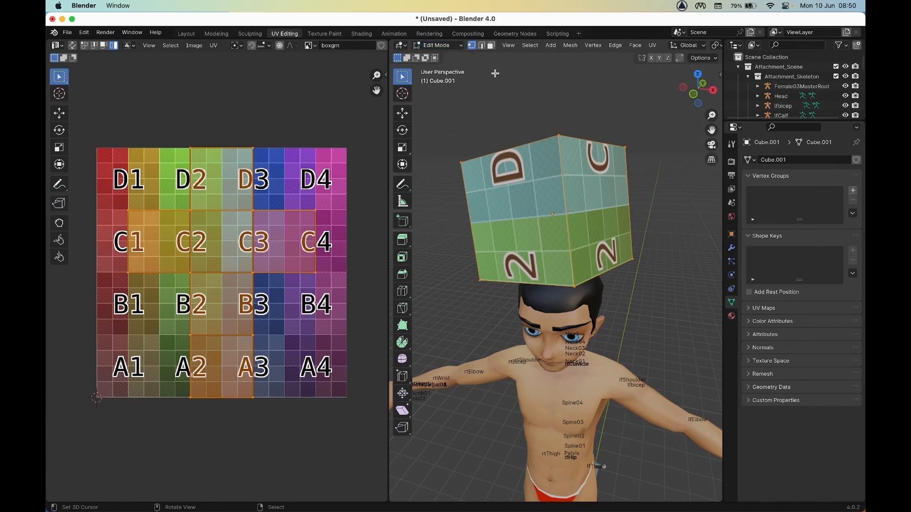
{"action": "left_click", "coordinate": [529, 45]}
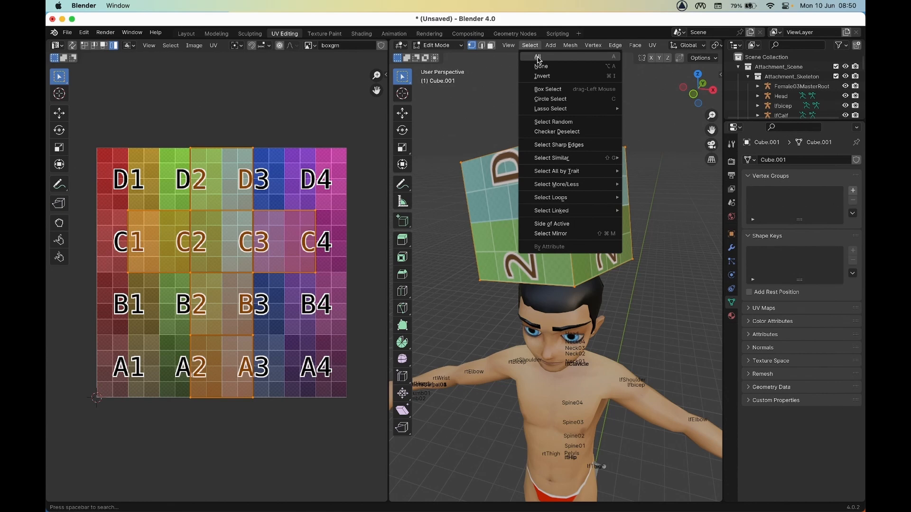
{"action": "left_click", "coordinate": [538, 57]}
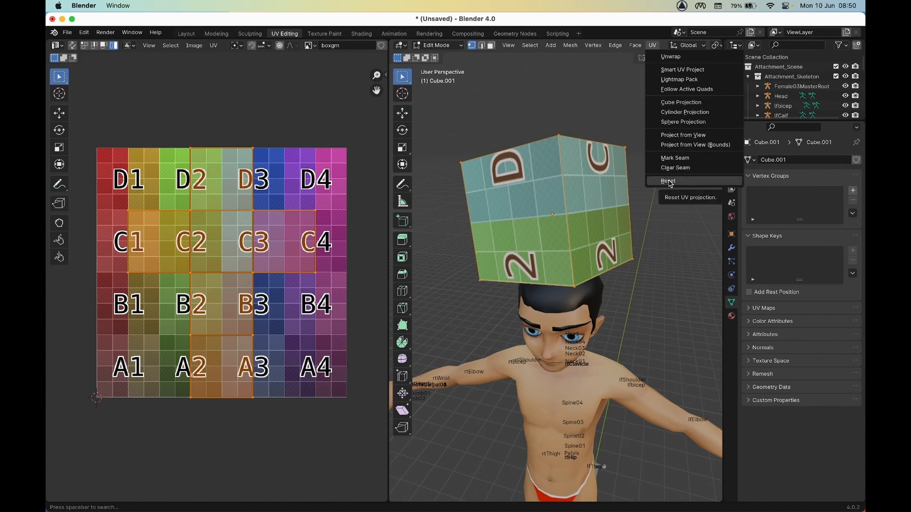
{"action": "left_click", "coordinate": [667, 181]}
{"action": "middle_click_drag", "start_coordinate": [501, 219], "coordinate": [509, 241]}
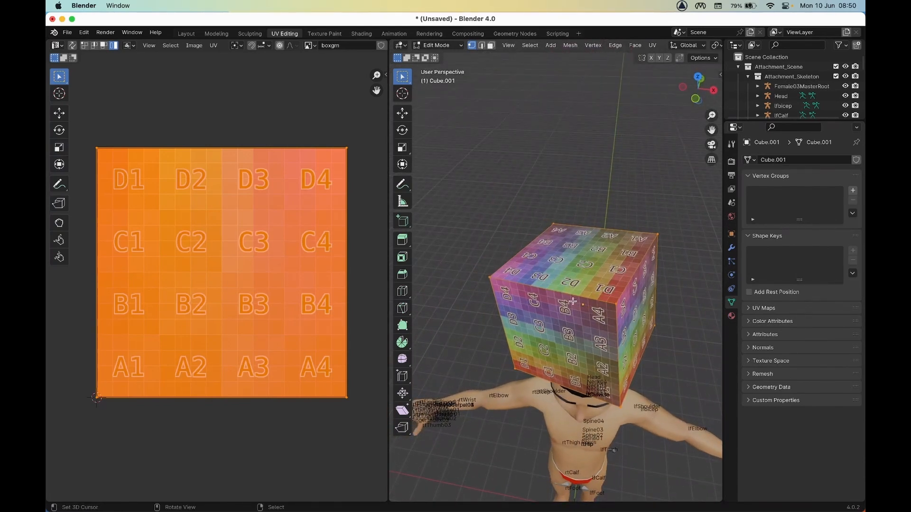
{"action": "middle_click_drag", "start_coordinate": [574, 297], "coordinate": [586, 294]}
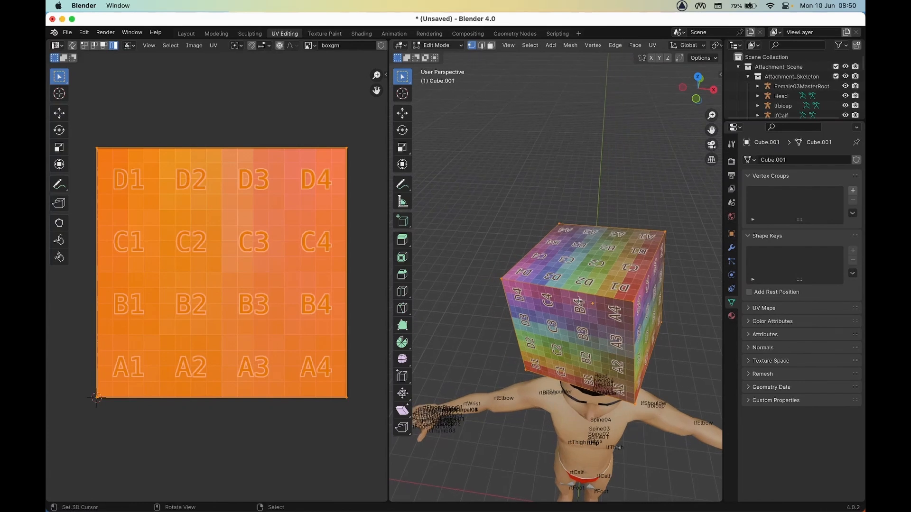
Set the cube's mesh selection to face mode and view the color grid on its sides
{"action": "mouse_move", "coordinate": [497, 34]}
{"action": "left_mouse_down"}
{"action": "mouse_move", "coordinate": [474, 40]}
{"action": "mouse_move", "coordinate": [488, 33]}
{"action": "mouse_move", "coordinate": [491, 93]}
{"action": "left_mouse_up"}
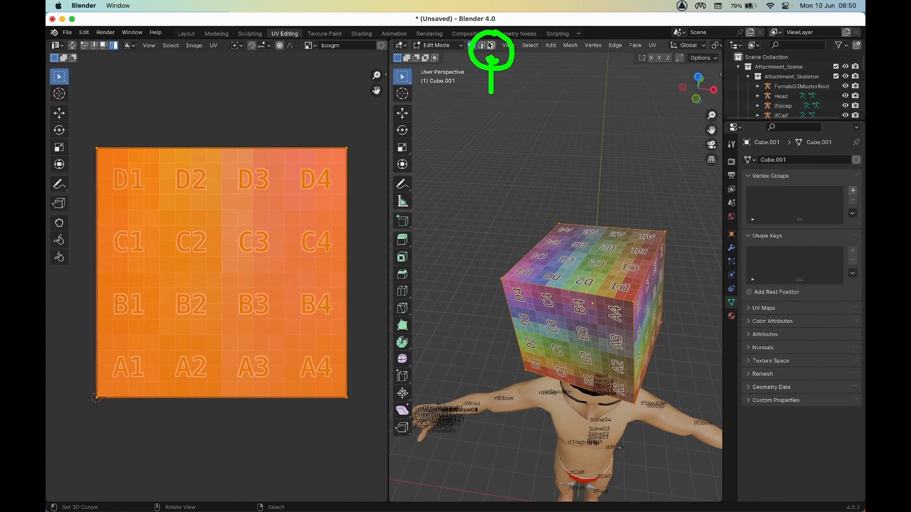
{"action": "left_click", "coordinate": [491, 45]}
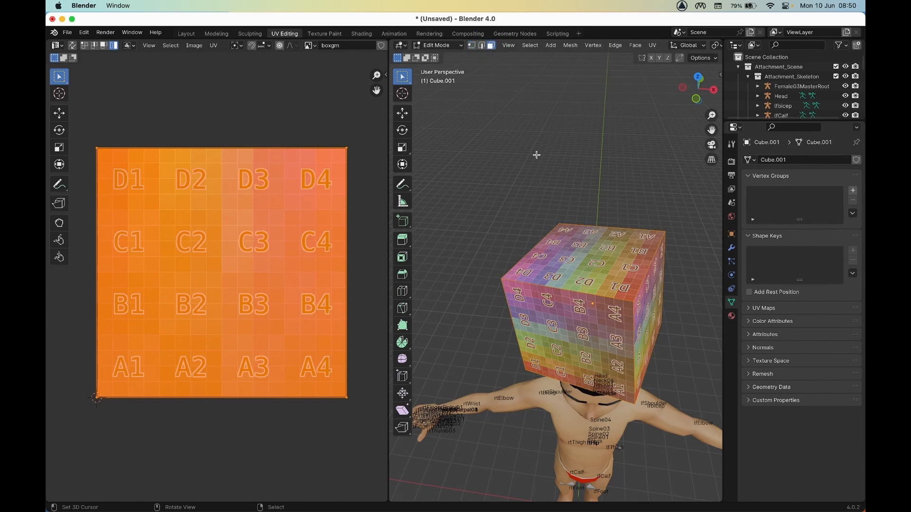
{"action": "right_click", "coordinate": [579, 263], "text": "shift"}
{"action": "middle_click_drag", "start_coordinate": [562, 302], "coordinate": [560, 237]}
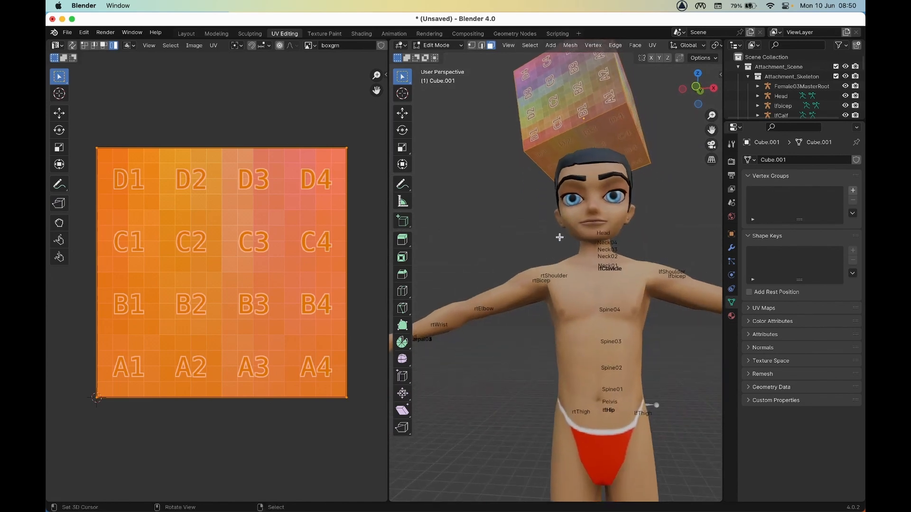
{"action": "middle_click_drag", "start_coordinate": [545, 148], "coordinate": [535, 194]}
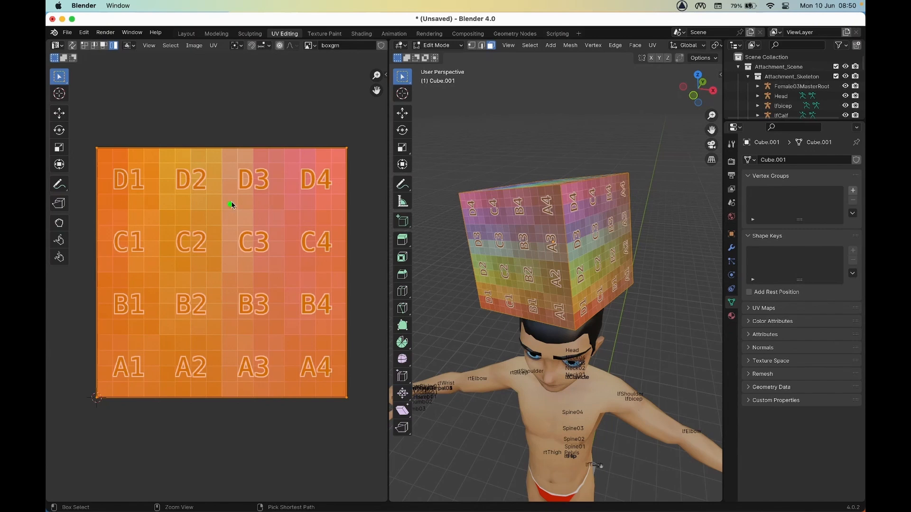
{"action": "mouse_move", "coordinate": [223, 186]}
{"action": "left_mouse_down"}
{"action": "mouse_move", "coordinate": [192, 198]}
{"action": "mouse_move", "coordinate": [215, 218]}
{"action": "left_mouse_up"}
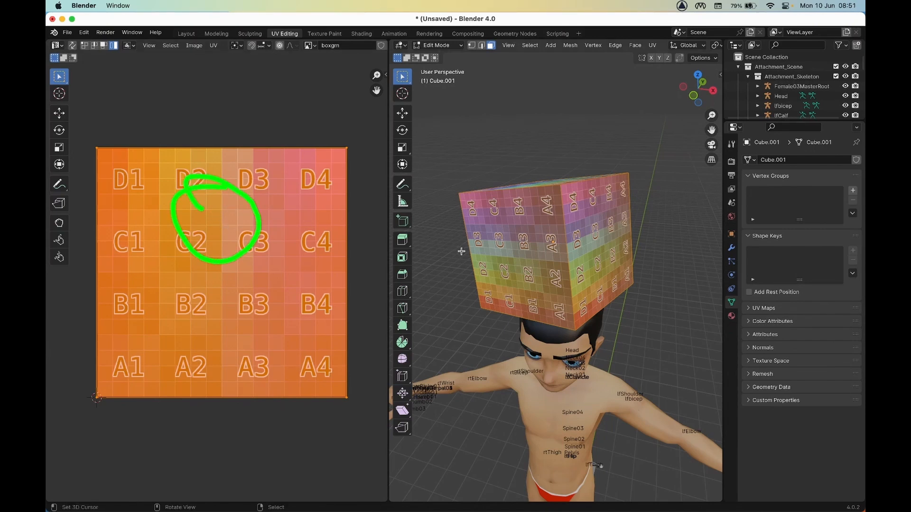
{"action": "mouse_move", "coordinate": [326, 239]}
{"action": "left_mouse_down"}
{"action": "mouse_move", "coordinate": [489, 244]}
{"action": "mouse_move", "coordinate": [475, 262]}
{"action": "left_mouse_up"}
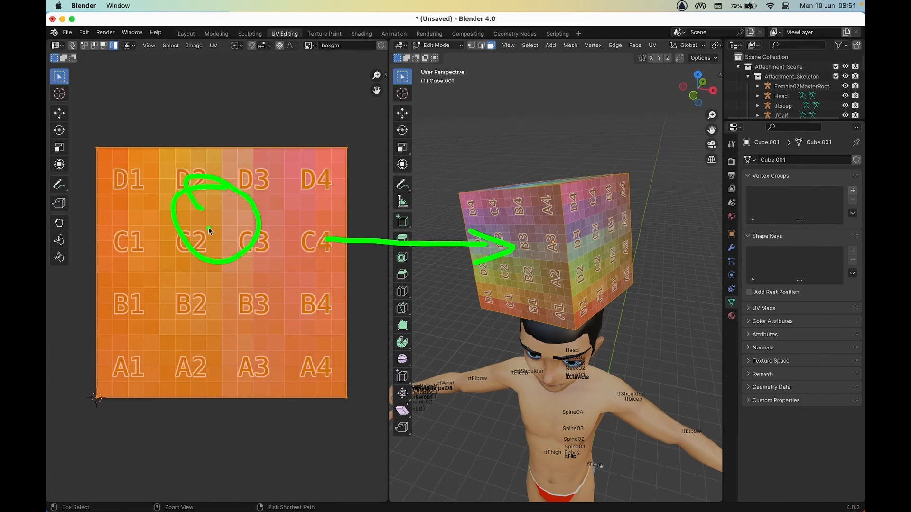
{"action": "key", "text": "ctrl"}
Select the cube's whole UV layout and rotate it 90 degrees so the grid labels read upright on the cube's sides
{"action": "left_click", "coordinate": [170, 46]}
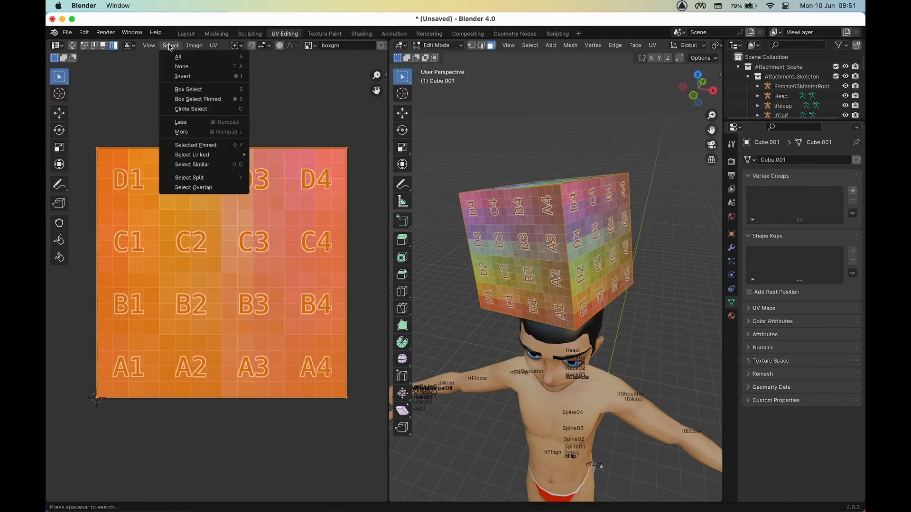
{"action": "left_click", "coordinate": [174, 61]}
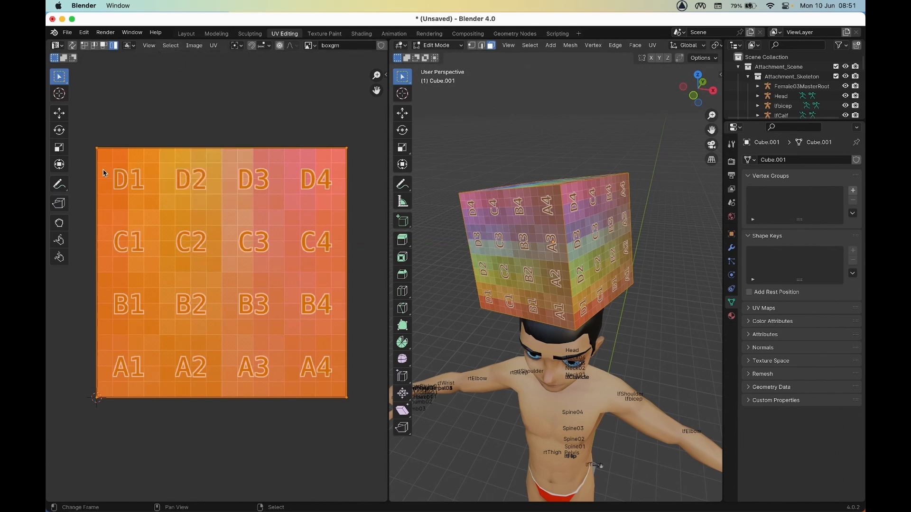
{"action": "key", "text": "ctrl"}
{"action": "mouse_move", "coordinate": [71, 128]}
{"action": "left_mouse_down"}
{"action": "mouse_move", "coordinate": [100, 128]}
{"action": "mouse_move", "coordinate": [69, 136]}
{"action": "mouse_move", "coordinate": [79, 135]}
{"action": "left_mouse_up"}
{"action": "left_click", "coordinate": [60, 134]}
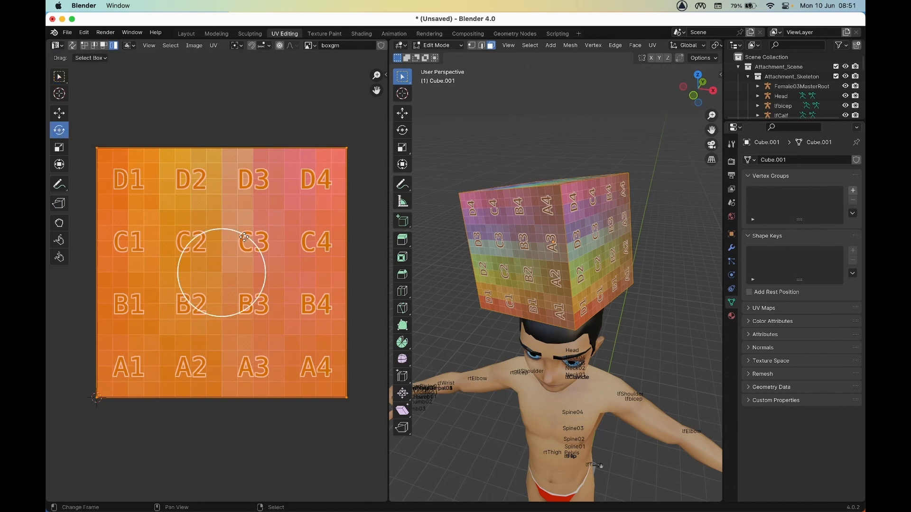
{"action": "left_click_drag", "start_coordinate": [244, 237], "coordinate": [168, 240]}
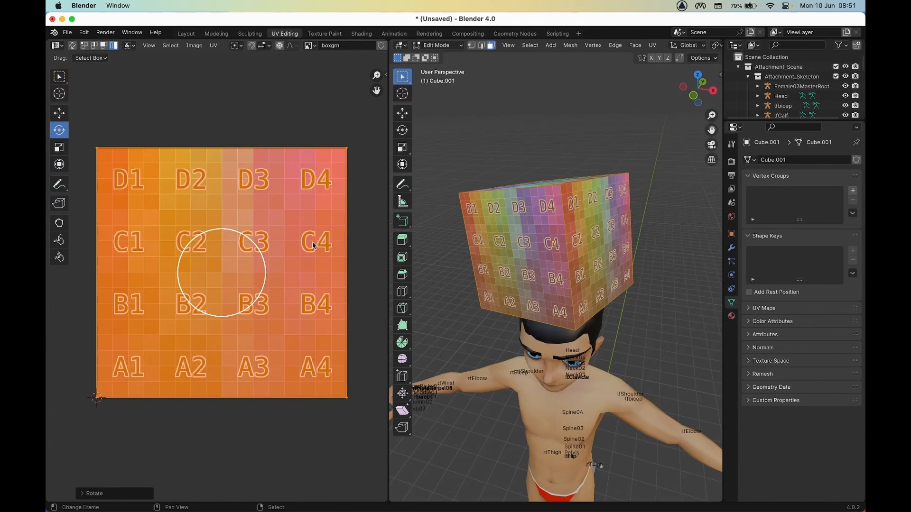
{"action": "mouse_move", "coordinate": [522, 261]}
{"action": "middle_mouse_down"}
{"action": "mouse_move", "coordinate": [590, 264]}
{"action": "mouse_move", "coordinate": [495, 257]}
{"action": "mouse_move", "coordinate": [534, 220]}
{"action": "mouse_move", "coordinate": [516, 248]}
{"action": "middle_mouse_up"}
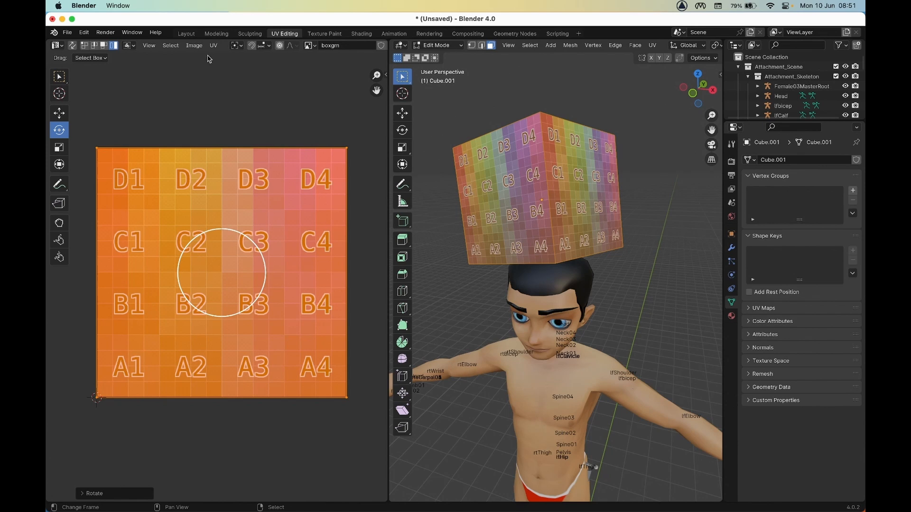
Save the grid image as boxgrn.png in the home folder, in PNG format with RGBA color, 8-bit depth and 0% compression
{"action": "left_click", "coordinate": [194, 46]}
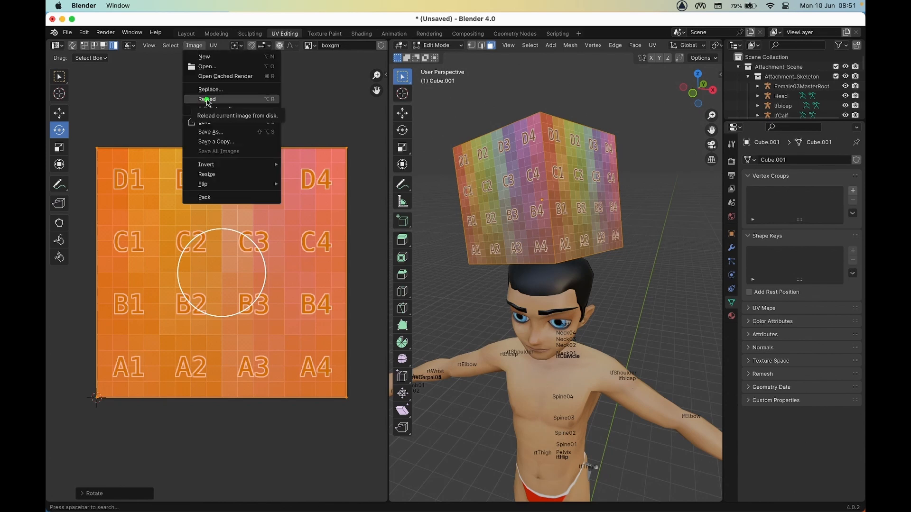
{"action": "mouse_move", "coordinate": [184, 53]}
{"action": "left_mouse_down"}
{"action": "mouse_move", "coordinate": [215, 55]}
{"action": "mouse_move", "coordinate": [194, 55]}
{"action": "left_mouse_up"}
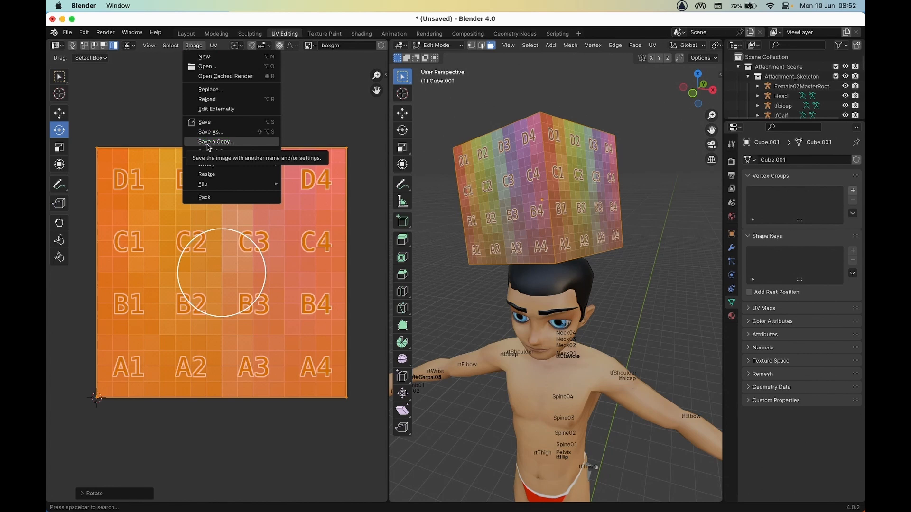
{"action": "left_click", "coordinate": [209, 133]}
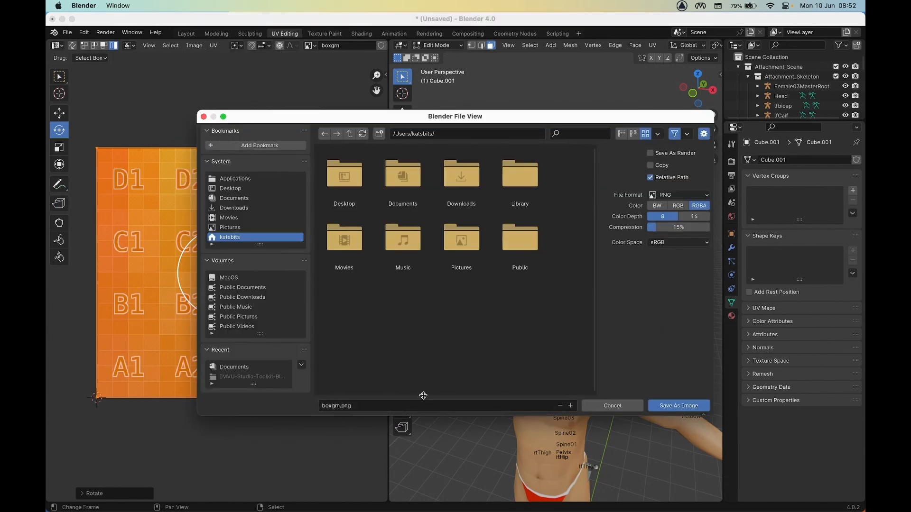
{"action": "left_click_drag", "start_coordinate": [680, 230], "coordinate": [649, 228]}
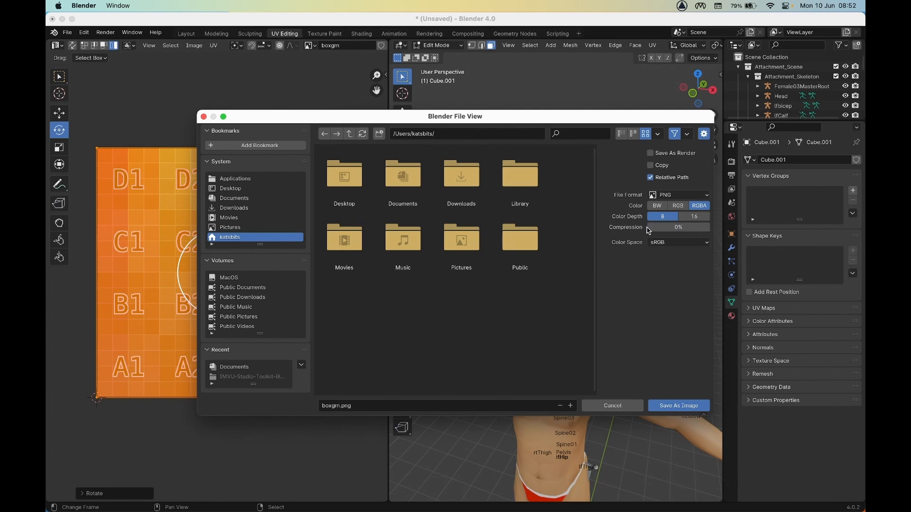
{"action": "left_click", "coordinate": [673, 196]}
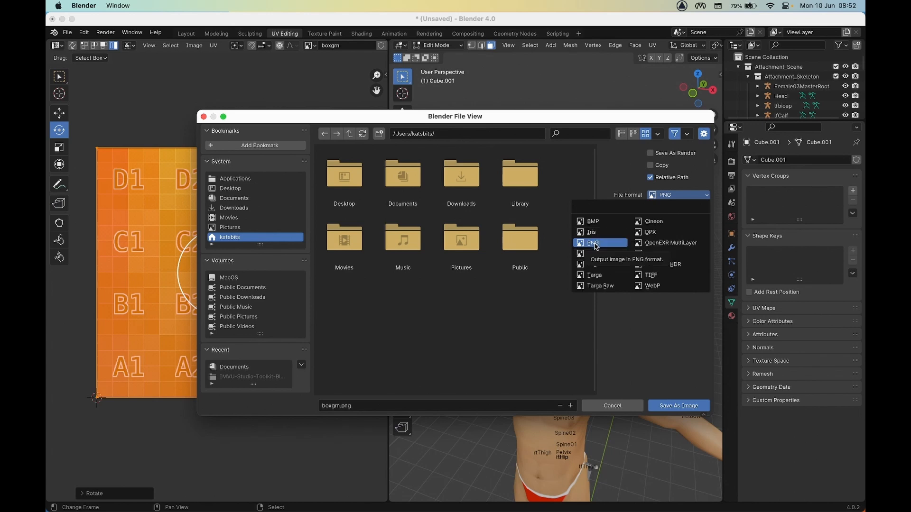
{"action": "left_click", "coordinate": [595, 244]}
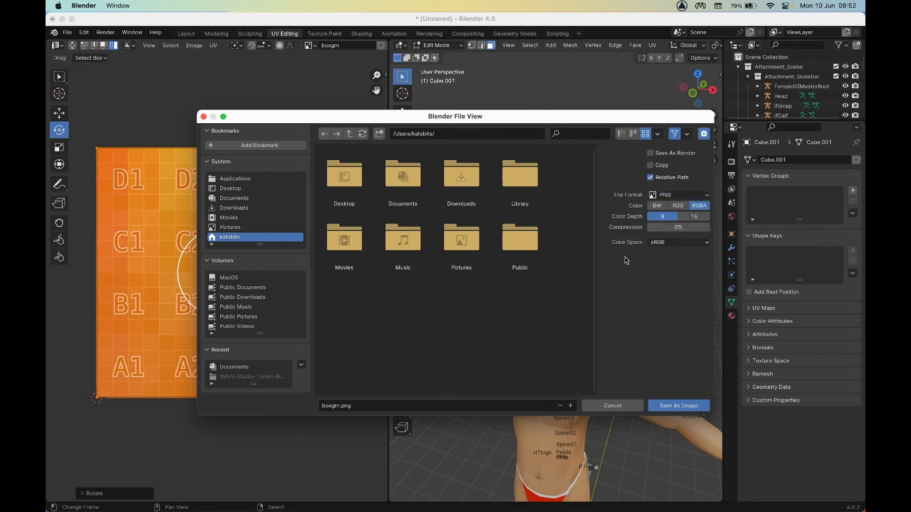
{"action": "left_click", "coordinate": [677, 407]}
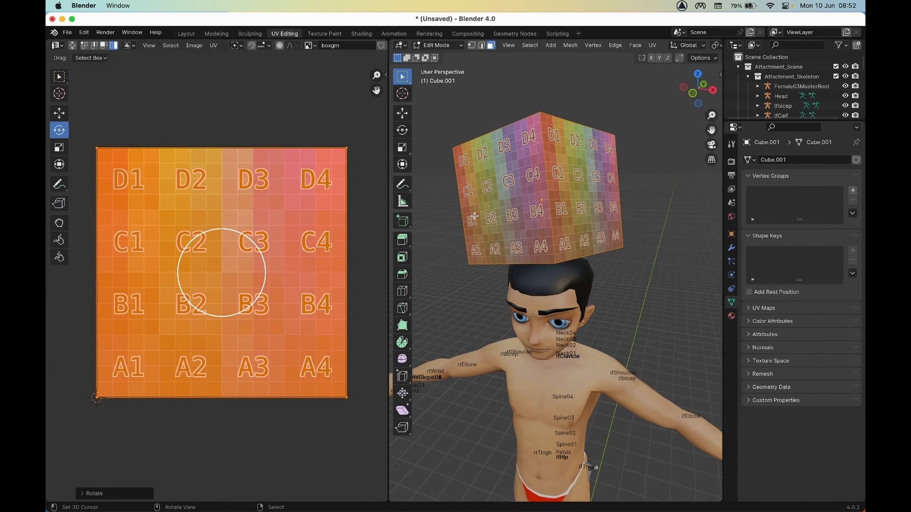
Switch to the Layout workspace, duplicate the textured cube and raise the copy straight up so it sits on top of the original
{"action": "mouse_move", "coordinate": [558, 212]}
{"action": "middle_mouse_down"}
{"action": "mouse_move", "coordinate": [547, 267]}
{"action": "mouse_move", "coordinate": [554, 176]}
{"action": "mouse_move", "coordinate": [560, 210]}
{"action": "middle_mouse_up"}
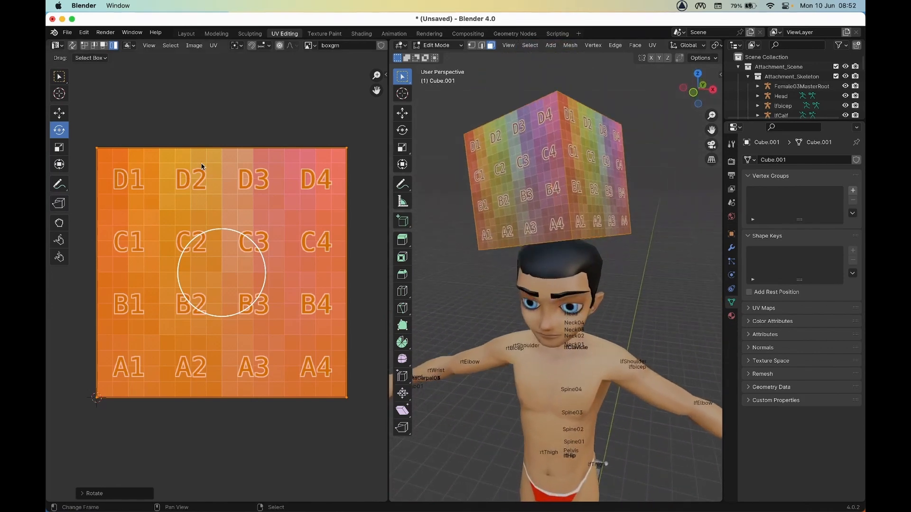
{"action": "left_click", "coordinate": [185, 34]}
{"action": "mouse_move", "coordinate": [353, 249]}
{"action": "middle_mouse_down"}
{"action": "mouse_move", "coordinate": [342, 252]}
{"action": "mouse_move", "coordinate": [373, 253]}
{"action": "mouse_move", "coordinate": [358, 253]}
{"action": "middle_mouse_up"}
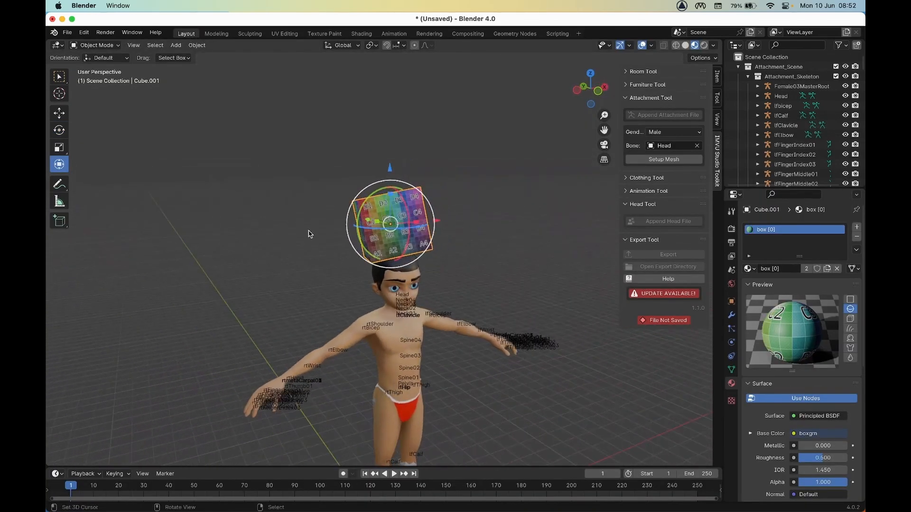
{"action": "left_click", "coordinate": [196, 46]}
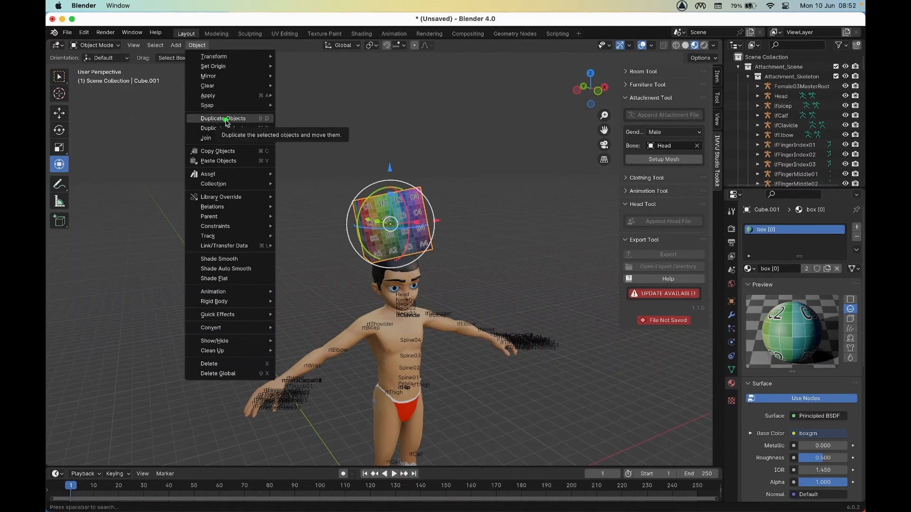
{"action": "mouse_move", "coordinate": [192, 33]}
{"action": "left_mouse_down"}
{"action": "mouse_move", "coordinate": [212, 47]}
{"action": "mouse_move", "coordinate": [200, 34]}
{"action": "left_mouse_up"}
{"action": "left_click_drag", "start_coordinate": [202, 126], "coordinate": [242, 125]}
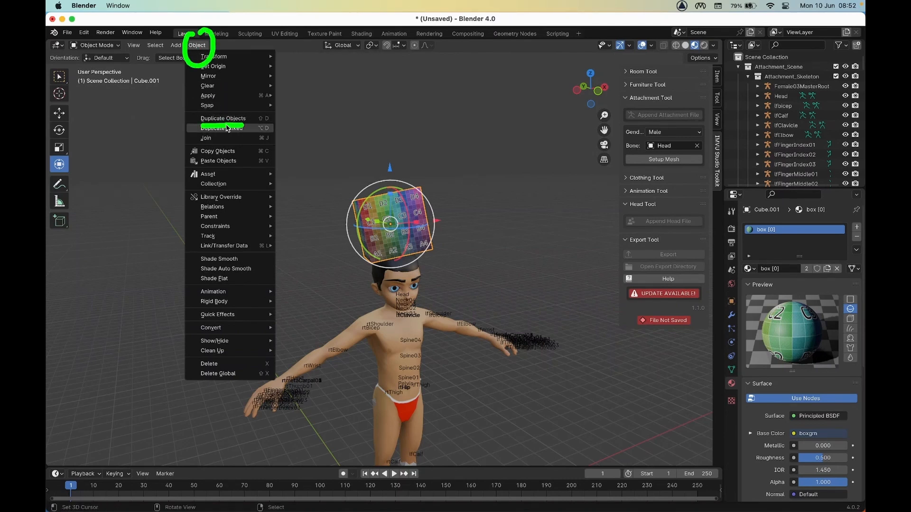
{"action": "left_click_drag", "start_coordinate": [379, 215], "coordinate": [373, 228]}
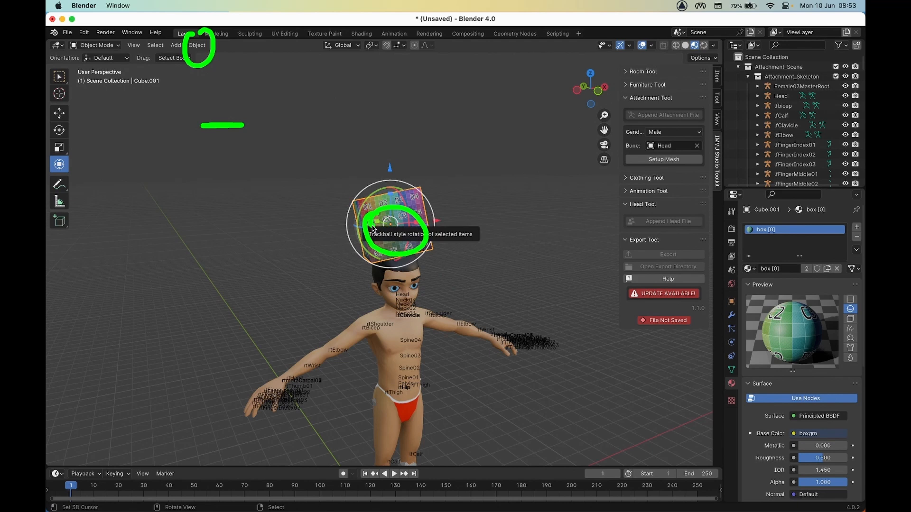
{"action": "left_click", "coordinate": [197, 45]}
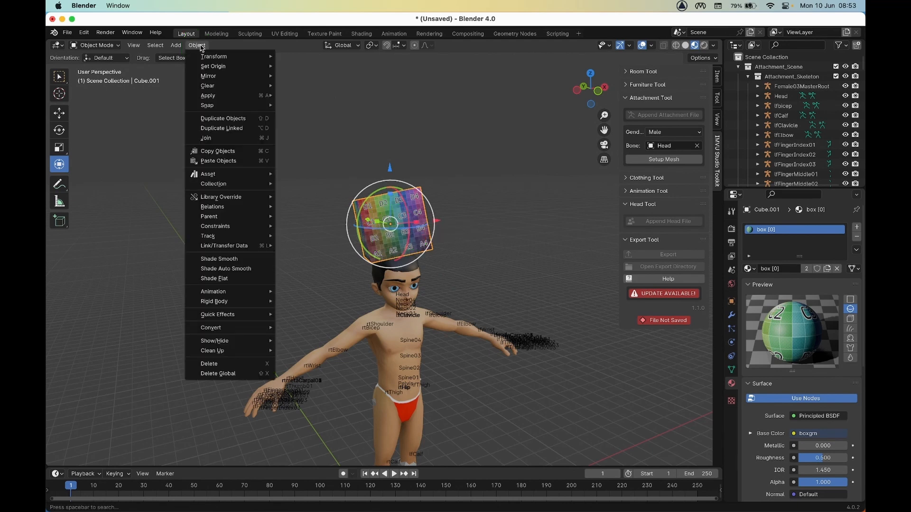
{"action": "left_click", "coordinate": [223, 119]}
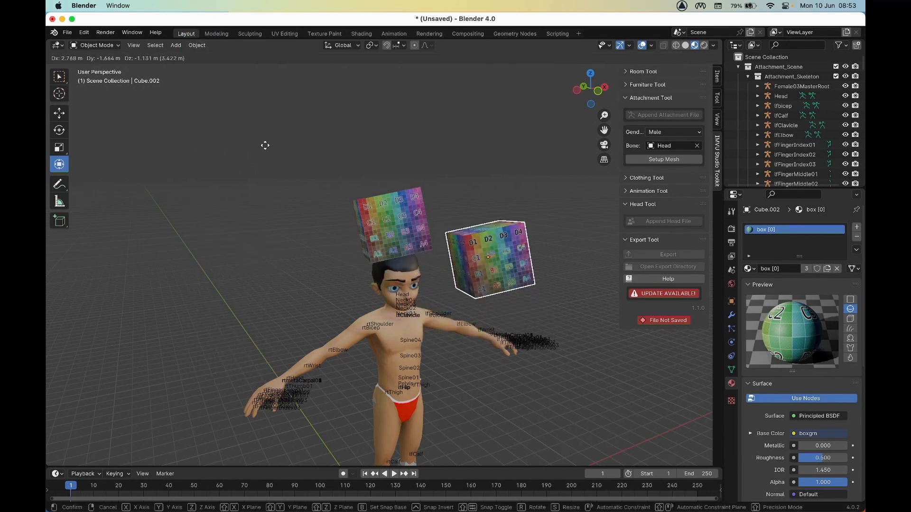
{"action": "right_click", "coordinate": [302, 156]}
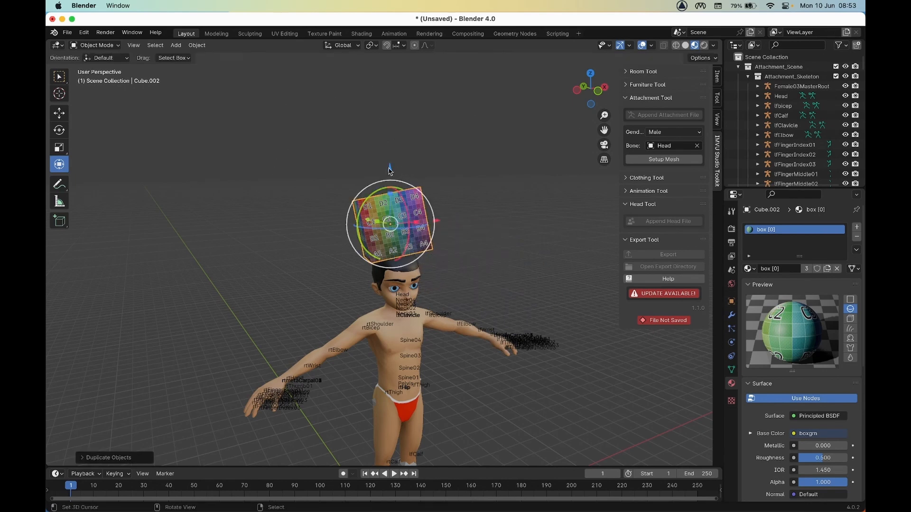
{"action": "left_click_drag", "start_coordinate": [390, 167], "coordinate": [393, 99]}
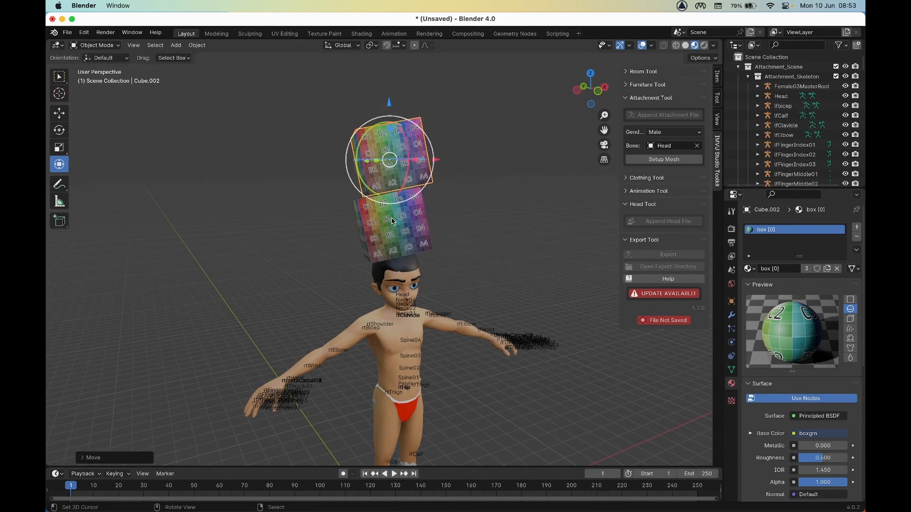
Scale the upper cube uniformly down to about half its size and rotate it slightly
{"action": "middle_click_drag", "start_coordinate": [382, 243], "coordinate": [451, 250]}
{"action": "scroll", "coordinate": [452, 250], "scroll_direction": "up", "scroll_amount": 3}
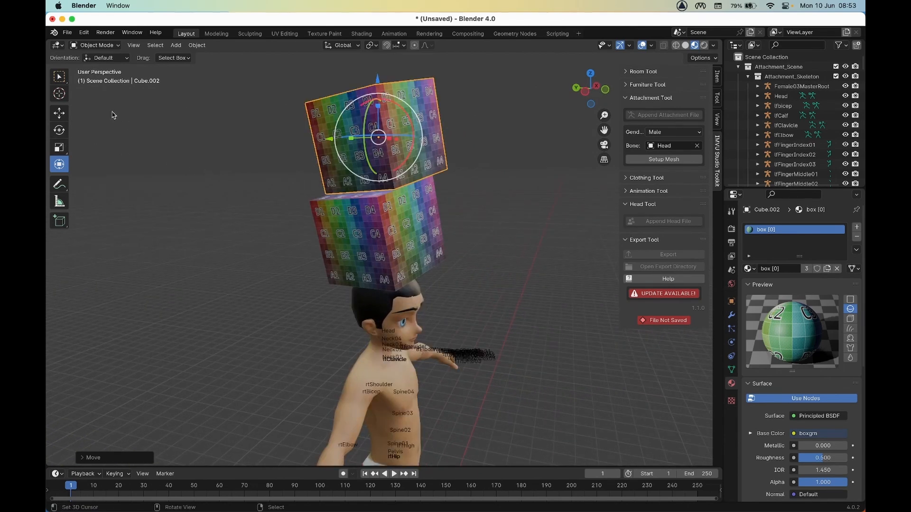
{"action": "left_click", "coordinate": [58, 147]}
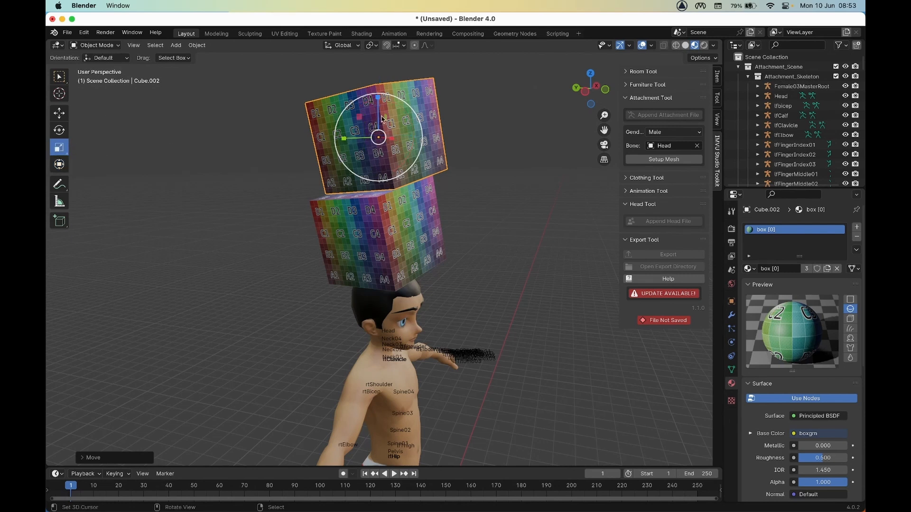
{"action": "left_click_drag", "start_coordinate": [382, 118], "coordinate": [368, 151]}
{"action": "left_click", "coordinate": [59, 129]}
{"action": "left_click_drag", "start_coordinate": [411, 117], "coordinate": [412, 143]}
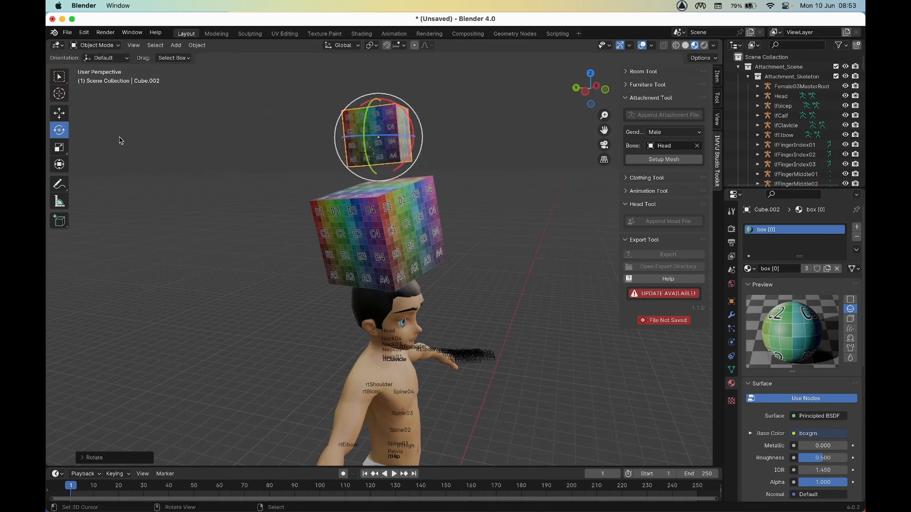
Lower the small cube along Z onto the large cube's top face and tilt it slightly sideways
{"action": "left_click", "coordinate": [60, 112]}
{"action": "left_click_drag", "start_coordinate": [378, 98], "coordinate": [376, 121]}
{"action": "middle_click_drag", "start_coordinate": [441, 256], "coordinate": [377, 245]}
{"action": "scroll", "coordinate": [411, 239], "scroll_direction": "up", "scroll_amount": 4}
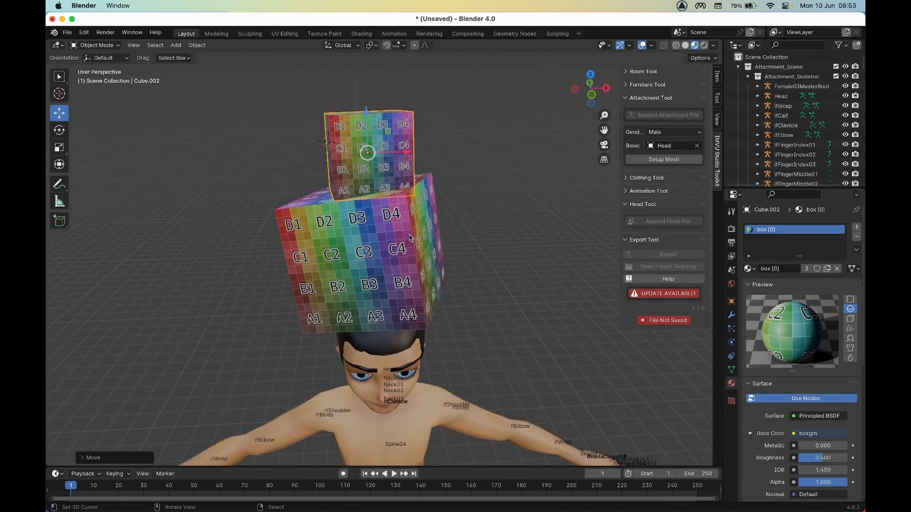
{"action": "left_click", "coordinate": [59, 164]}
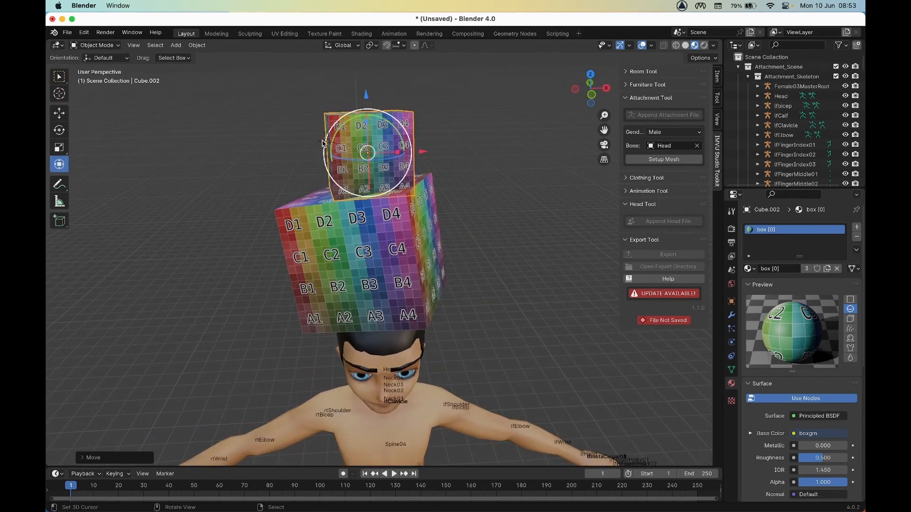
{"action": "left_click_drag", "start_coordinate": [390, 130], "coordinate": [395, 121]}
{"action": "left_click_drag", "start_coordinate": [367, 166], "coordinate": [368, 155]}
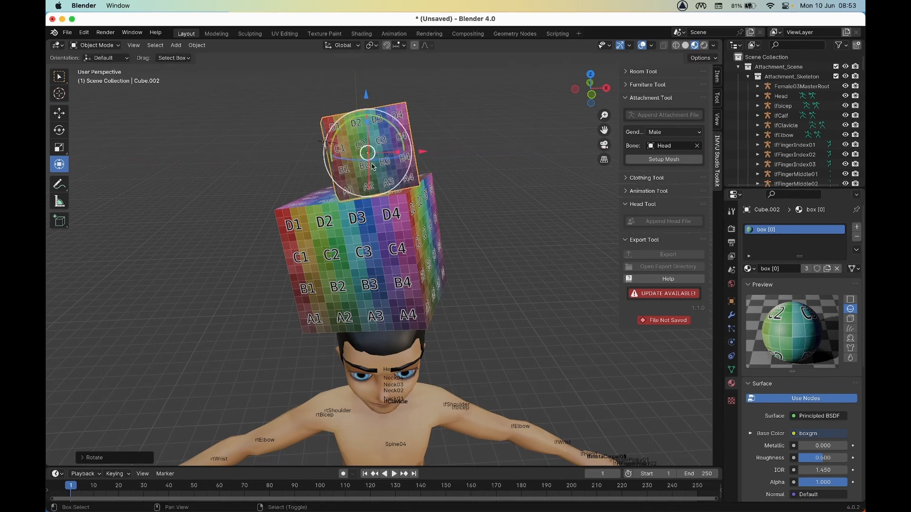
Duplicate the large cube on the head and move the copy up along the Z axis to rest on the small cube
{"action": "middle_click_drag", "start_coordinate": [359, 244], "coordinate": [427, 243]}
{"action": "middle_click_drag", "start_coordinate": [427, 243], "coordinate": [373, 230]}
{"action": "left_click", "coordinate": [373, 230]}
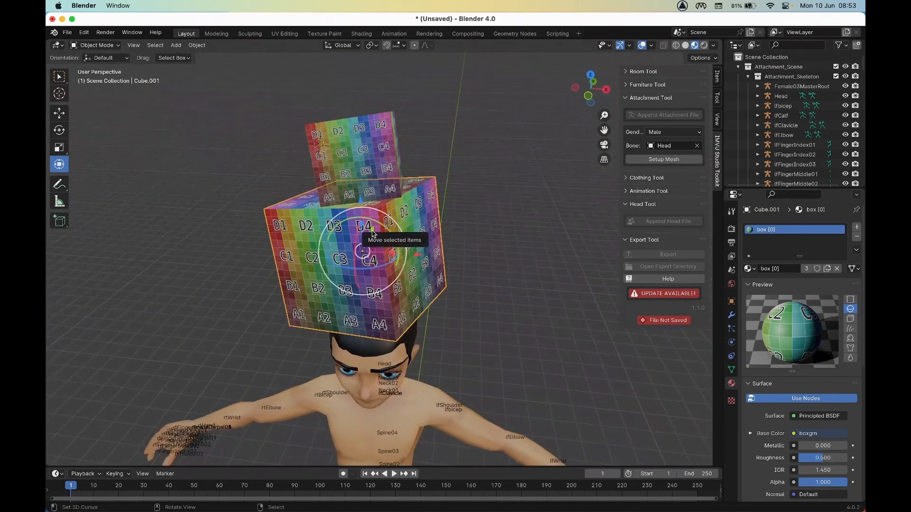
{"action": "scroll", "coordinate": [373, 232], "scroll_direction": "down", "scroll_amount": 3}
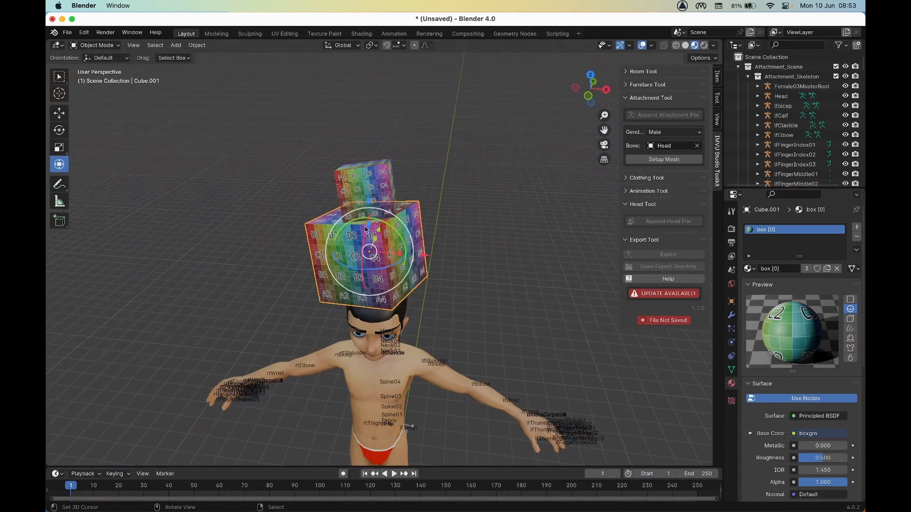
{"action": "left_click", "coordinate": [197, 45]}
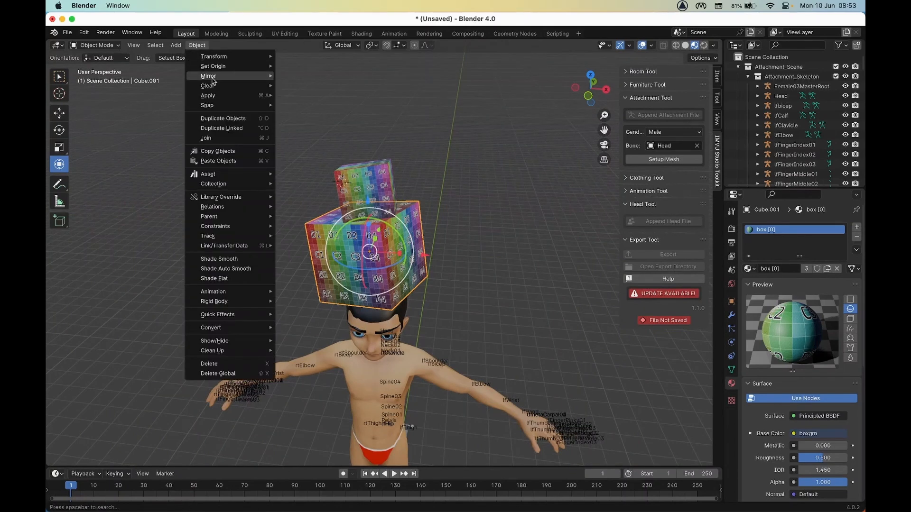
{"action": "left_click", "coordinate": [213, 118]}
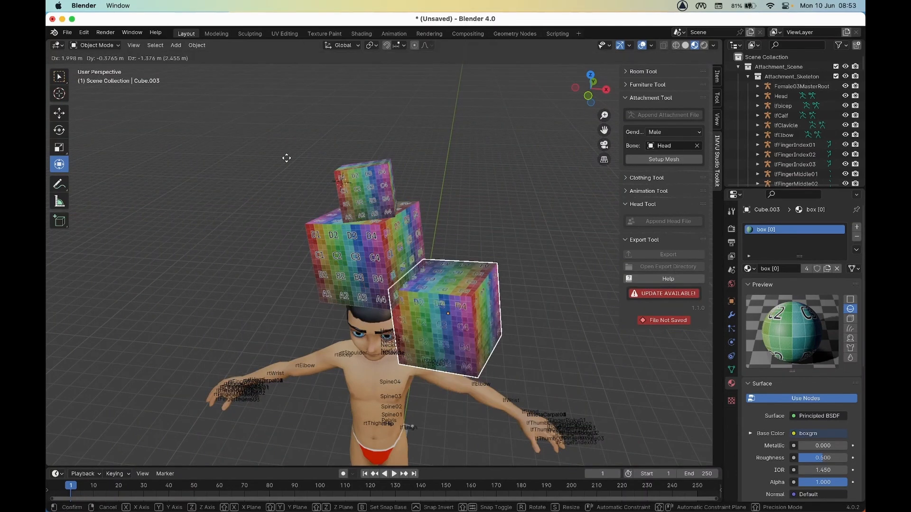
{"action": "key", "text": "z"}
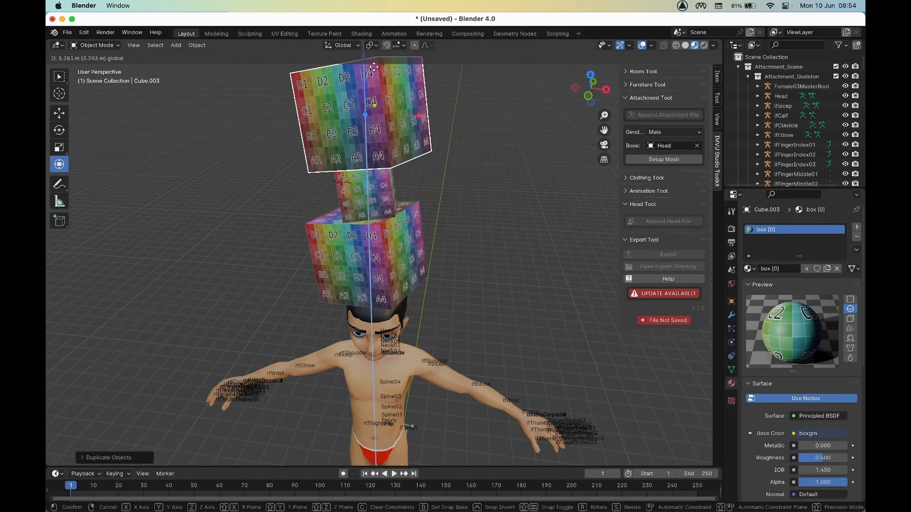
{"action": "left_click", "coordinate": [379, 157]}
{"action": "middle_click_drag", "start_coordinate": [387, 180], "coordinate": [411, 163]}
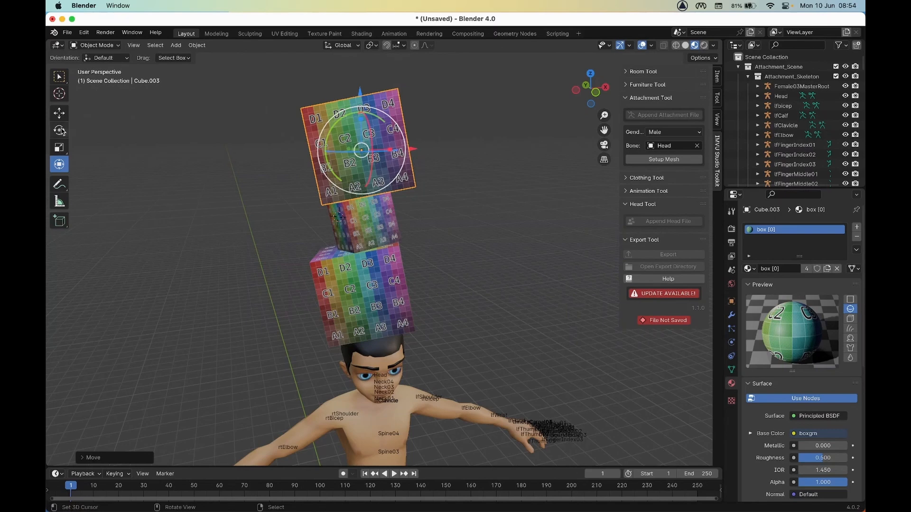
Scale the topmost cube uniformly down a little above the small cube
{"action": "left_click", "coordinate": [59, 147]}
{"action": "key", "text": "s"}
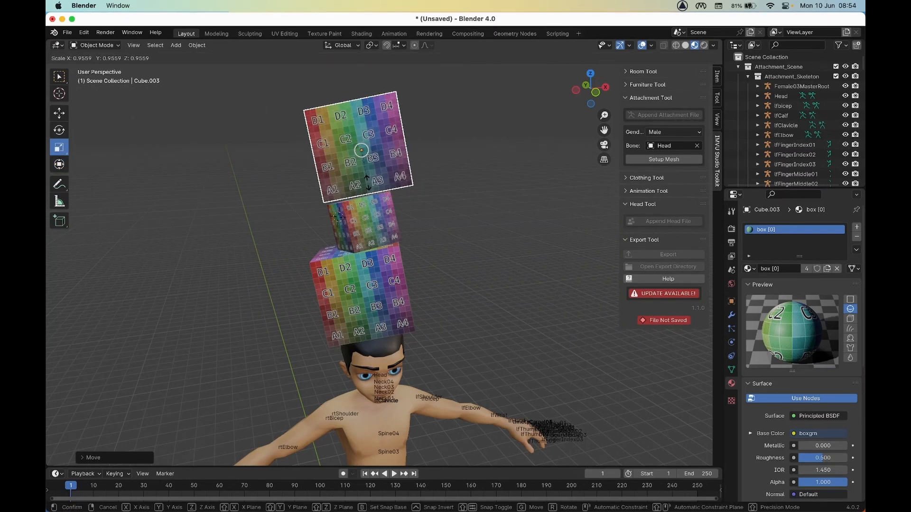
{"action": "left_click", "coordinate": [377, 189]}
{"action": "middle_click_drag", "start_coordinate": [379, 190], "coordinate": [356, 213]}
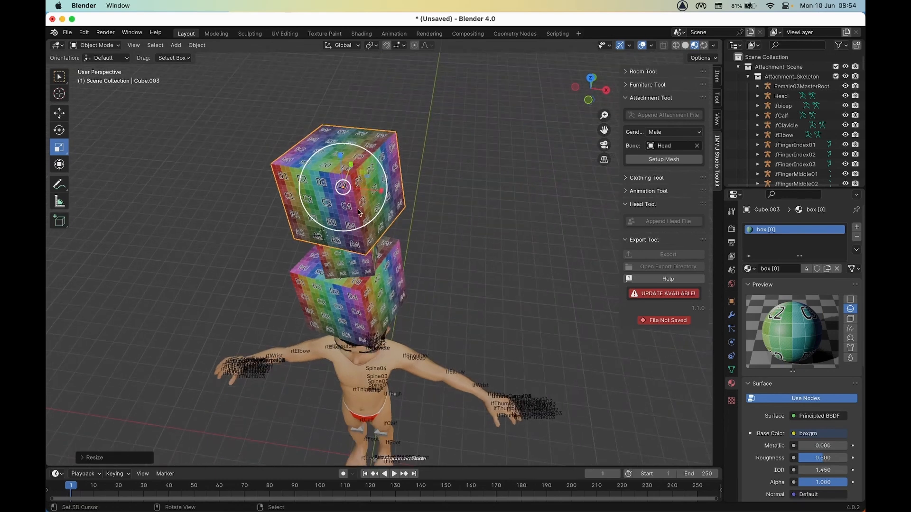
Scale the topmost cube down a little more and rotate it so it sits turned and slightly tilted
{"action": "key", "text": "s"}
{"action": "left_click", "coordinate": [353, 205]}
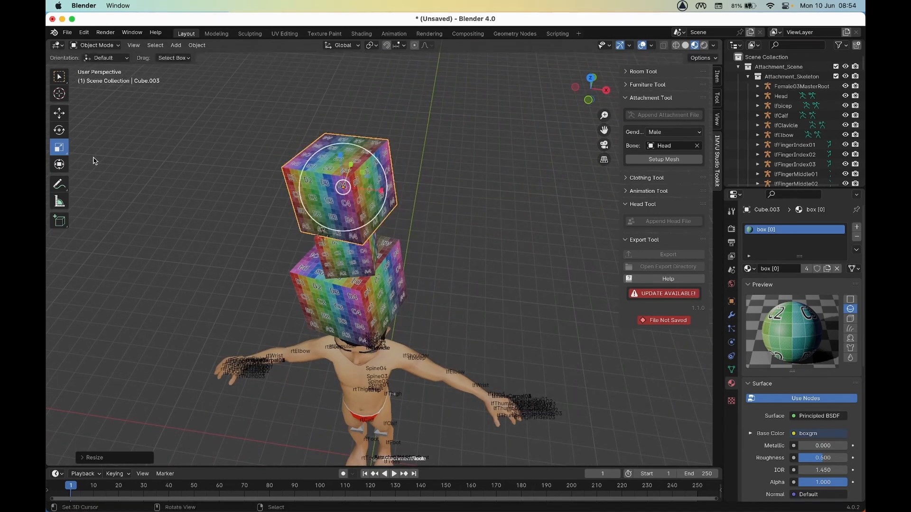
{"action": "left_click", "coordinate": [58, 129]}
{"action": "left_click_drag", "start_coordinate": [362, 213], "coordinate": [381, 175]}
{"action": "middle_click_drag", "start_coordinate": [350, 252], "coordinate": [284, 222]}
{"action": "left_click_drag", "start_coordinate": [378, 120], "coordinate": [383, 129]}
{"action": "middle_click_drag", "start_coordinate": [295, 246], "coordinate": [364, 144]}
{"action": "left_click_drag", "start_coordinate": [339, 128], "coordinate": [417, 159]}
Move the topmost cube horizontally so it sits over the small cube beneath it
{"action": "left_click", "coordinate": [60, 114]}
{"action": "middle_click_drag", "start_coordinate": [399, 257], "coordinate": [389, 212]}
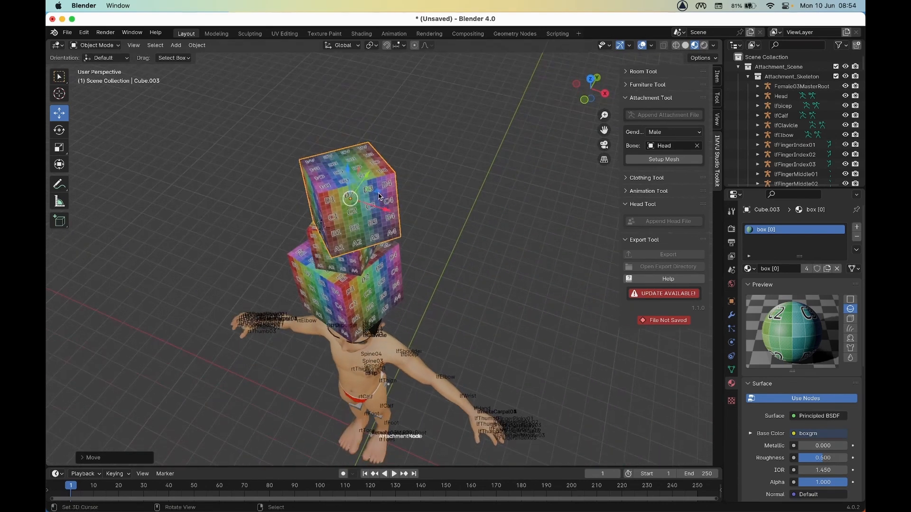
{"action": "left_click_drag", "start_coordinate": [379, 195], "coordinate": [354, 200]}
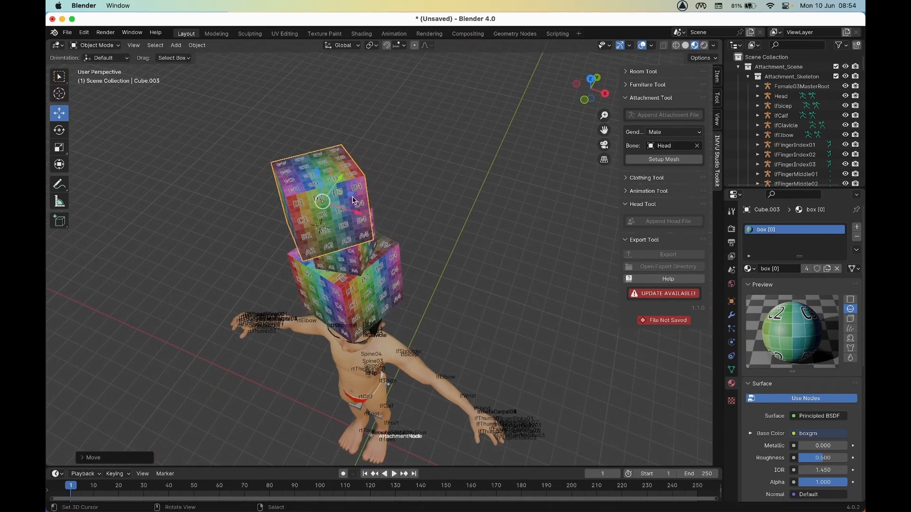
Duplicate the large cube on the head and move the copy up along Z to the top of the stack
{"action": "middle_click_drag", "start_coordinate": [354, 201], "coordinate": [369, 272]}
{"action": "left_click", "coordinate": [369, 273]}
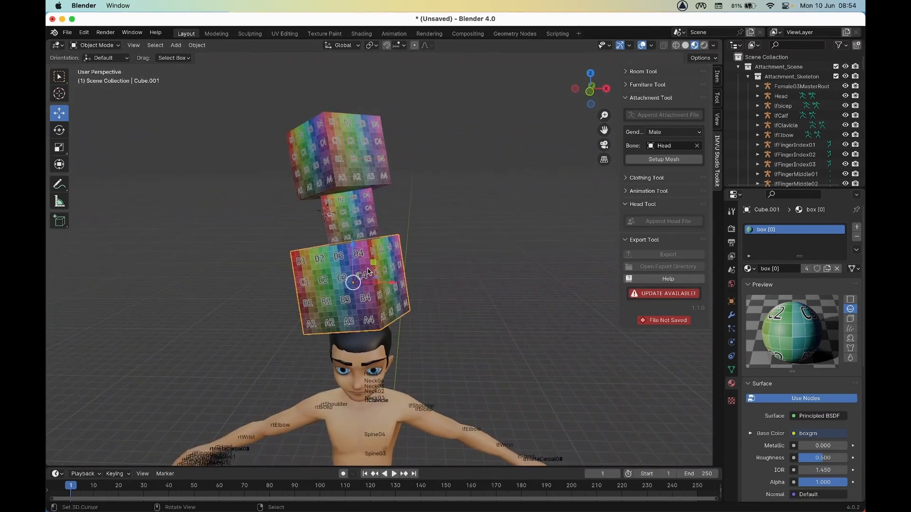
{"action": "left_click", "coordinate": [197, 45]}
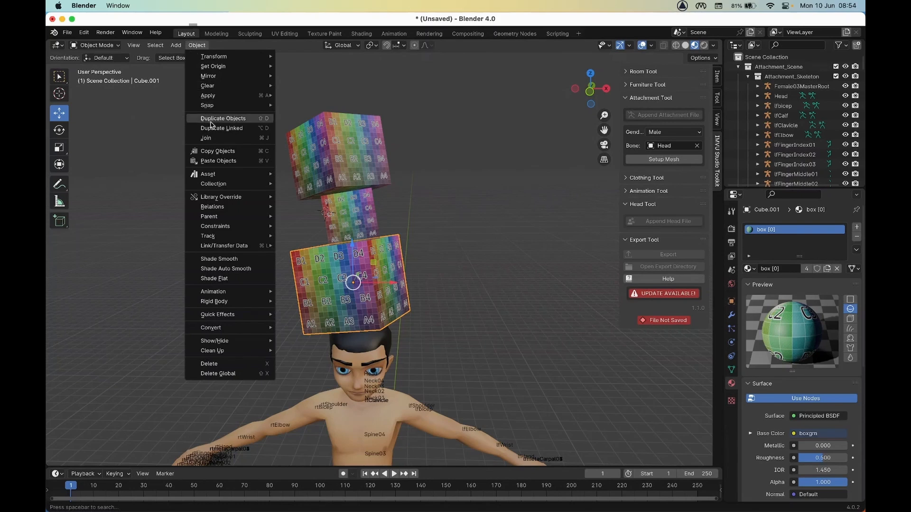
{"action": "left_click", "coordinate": [211, 118]}
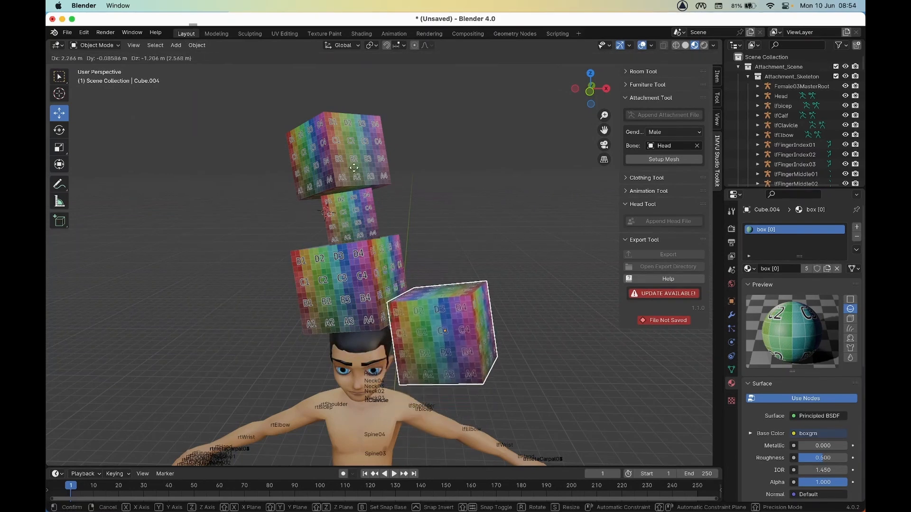
{"action": "right_click", "coordinate": [358, 166]}
{"action": "scroll", "coordinate": [336, 269], "scroll_direction": "down", "scroll_amount": 1}
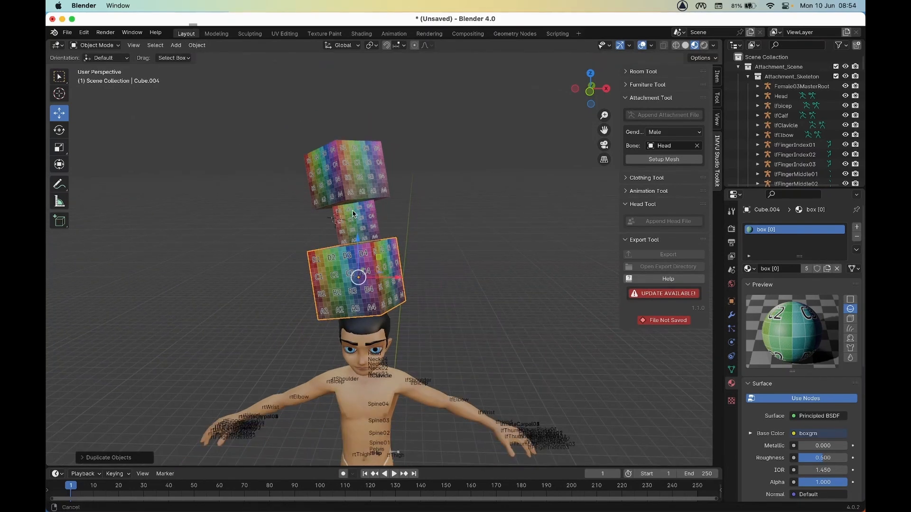
{"action": "middle_click_drag", "start_coordinate": [354, 234], "coordinate": [354, 281], "text": "shift"}
{"action": "left_click_drag", "start_coordinate": [358, 292], "coordinate": [357, 123]}
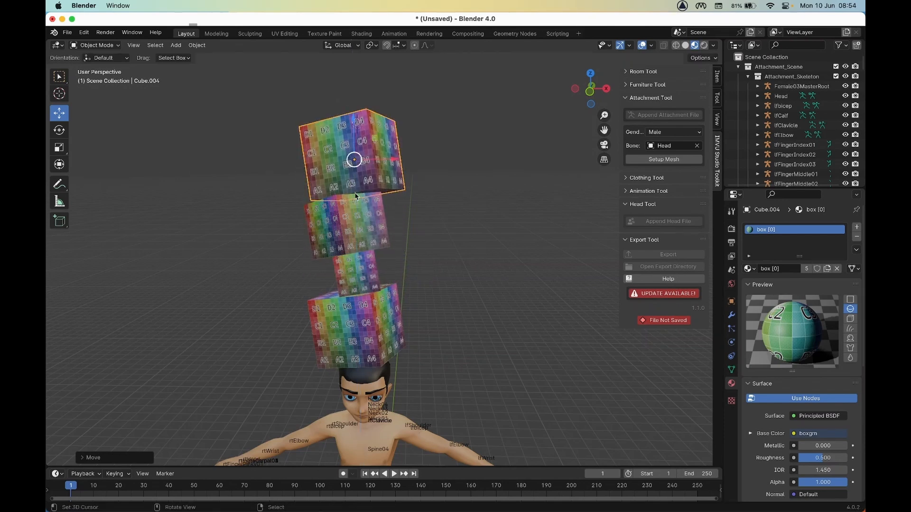
Rotate the new topmost cube around the Z axis and tilt it slightly sideways
{"action": "middle_click_drag", "start_coordinate": [365, 249], "coordinate": [423, 265]}
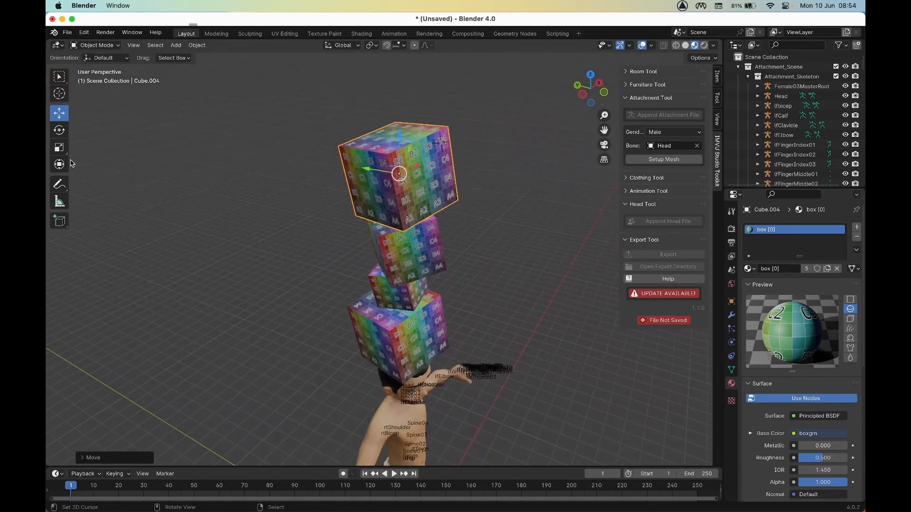
{"action": "left_click", "coordinate": [59, 130]}
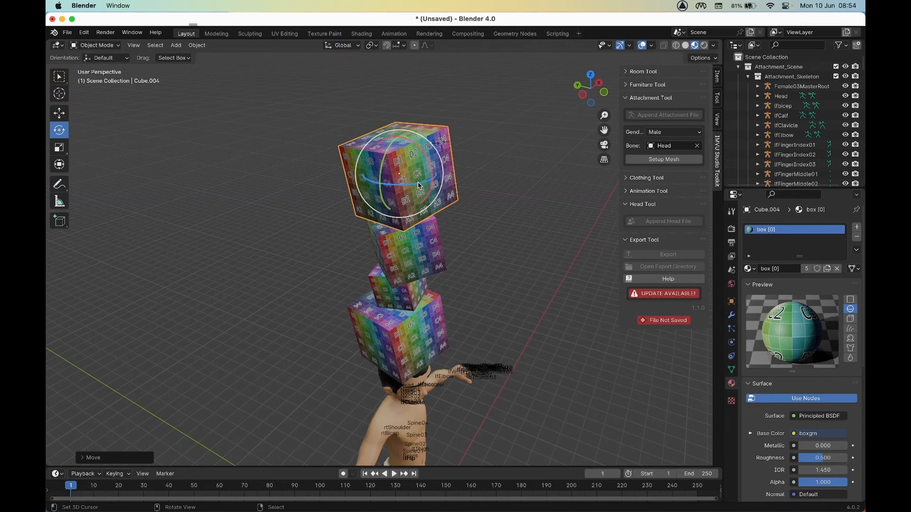
{"action": "mouse_move", "coordinate": [419, 186]}
{"action": "left_mouse_down"}
{"action": "mouse_move", "coordinate": [442, 141]}
{"action": "mouse_move", "coordinate": [402, 187]}
{"action": "left_mouse_up"}
{"action": "middle_click_drag", "start_coordinate": [405, 238], "coordinate": [324, 222]}
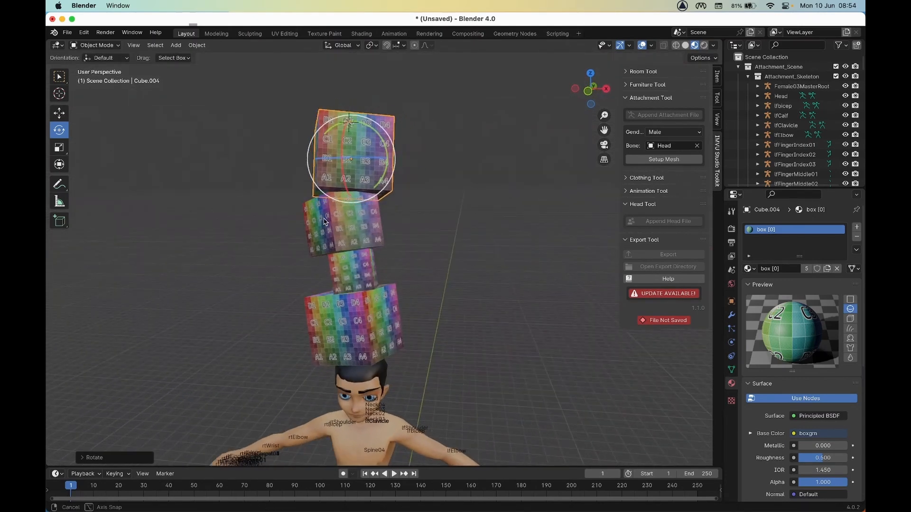
{"action": "left_click_drag", "start_coordinate": [388, 154], "coordinate": [387, 146]}
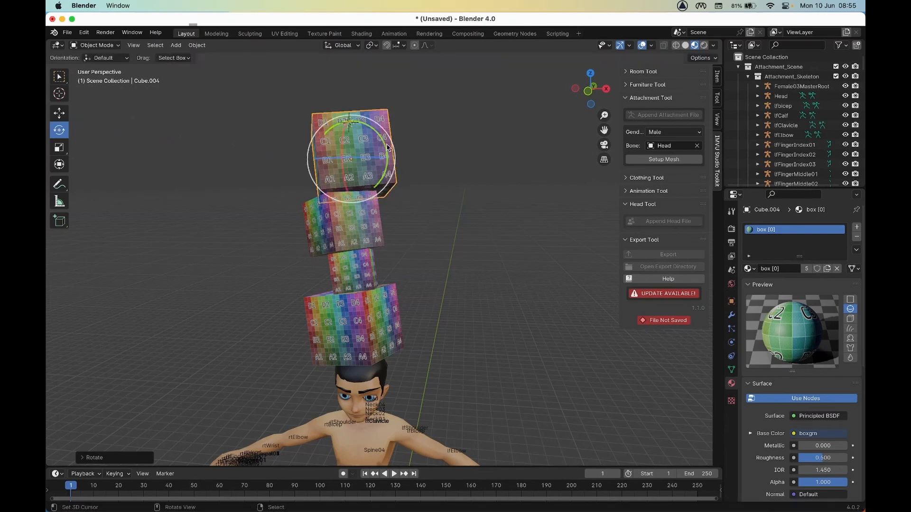
Scale the new topmost cube up slightly and raise it a little along Z to rest on the cube below
{"action": "mouse_move", "coordinate": [393, 214]}
{"action": "middle_mouse_down"}
{"action": "mouse_move", "coordinate": [465, 236]}
{"action": "mouse_move", "coordinate": [400, 214]}
{"action": "middle_mouse_up"}
{"action": "key", "text": "shift+space"}
{"action": "key", "text": "s"}
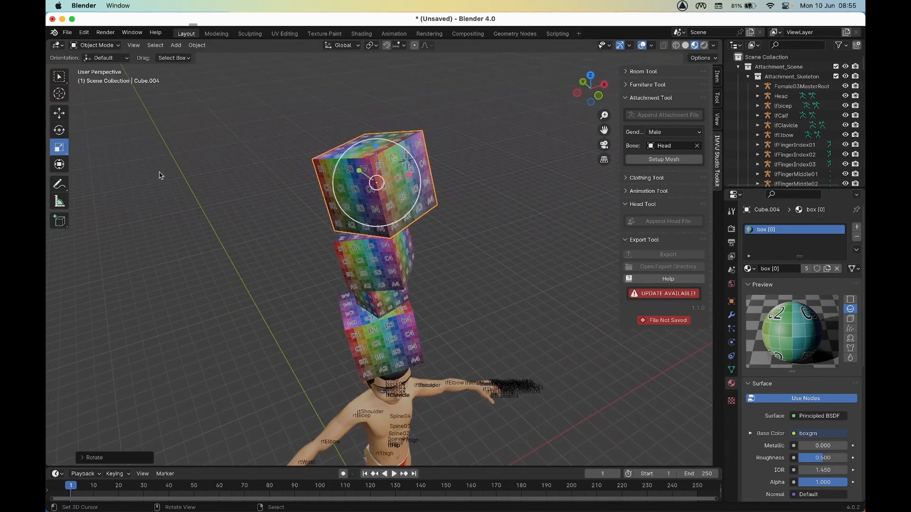
{"action": "left_click_drag", "start_coordinate": [390, 201], "coordinate": [398, 211]}
{"action": "left_click", "coordinate": [59, 112]}
{"action": "left_click_drag", "start_coordinate": [375, 150], "coordinate": [375, 142]}
{"action": "middle_click_drag", "start_coordinate": [448, 230], "coordinate": [361, 203]}
{"action": "middle_click_drag", "start_coordinate": [373, 246], "coordinate": [407, 264]}
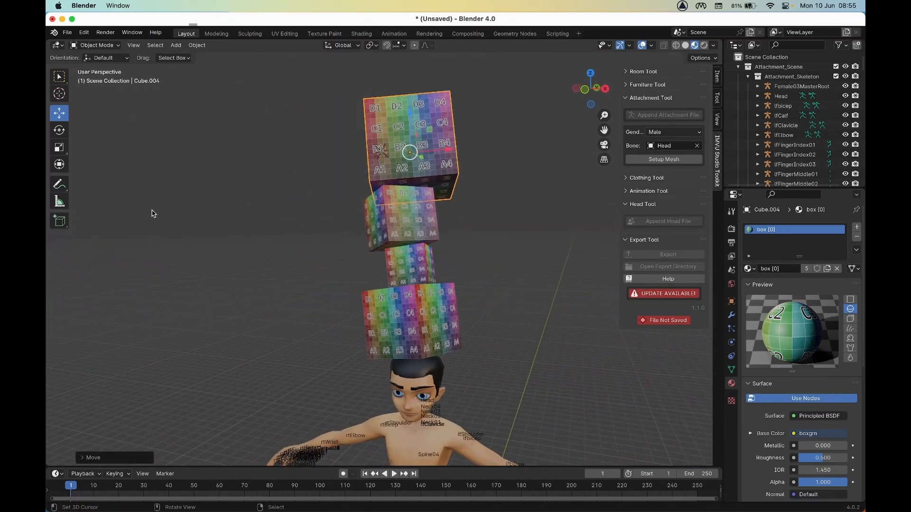
Save the scene as balancingboxes.blend in the Documents folder
{"action": "left_click", "coordinate": [67, 32]}
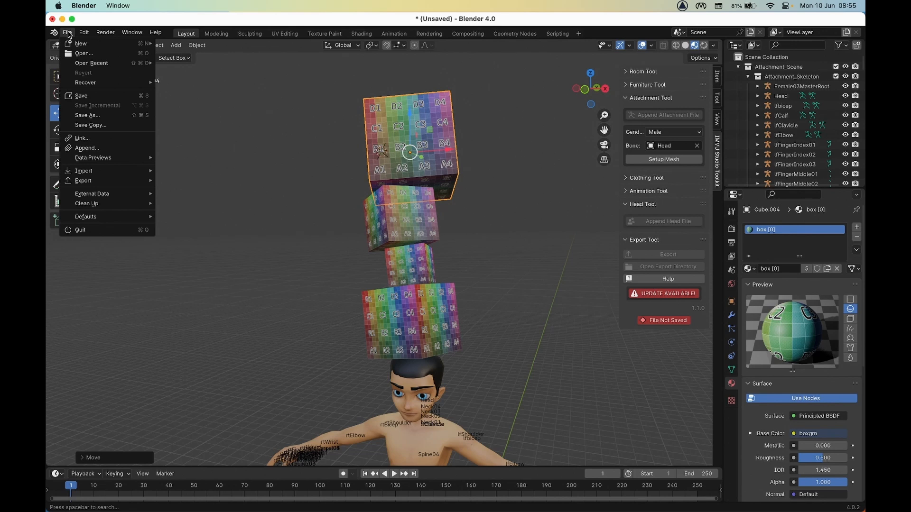
{"action": "left_click", "coordinate": [86, 116]}
{"action": "left_click", "coordinate": [358, 406]}
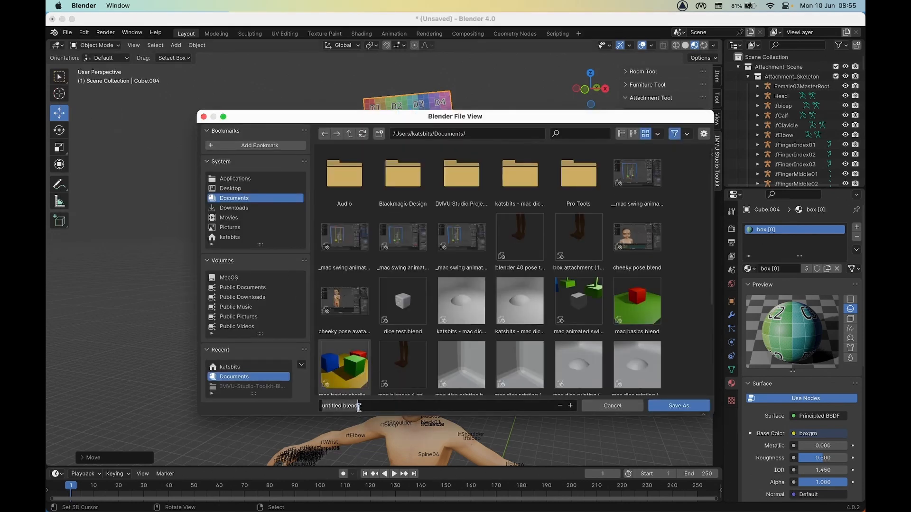
{"action": "type", "text": "bba"}
{"action": "key", "text": "BackSpace"}
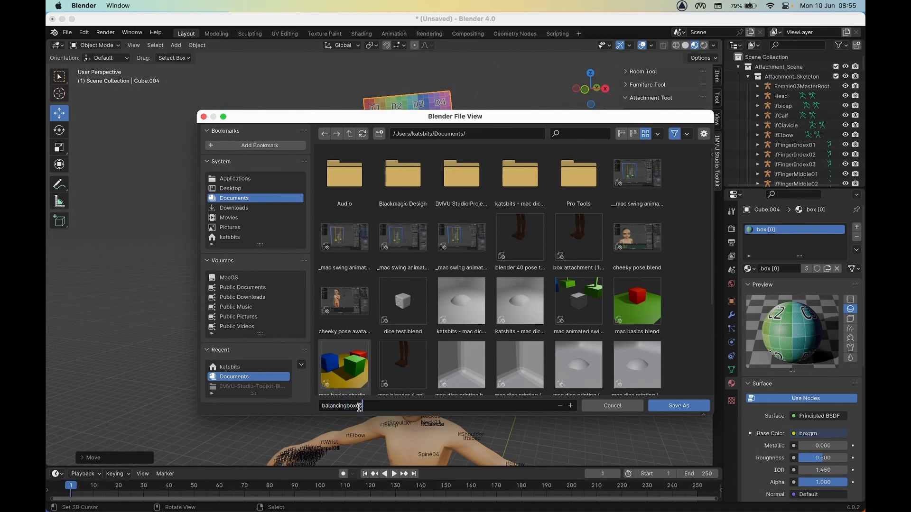
{"action": "key", "text": "Return"}
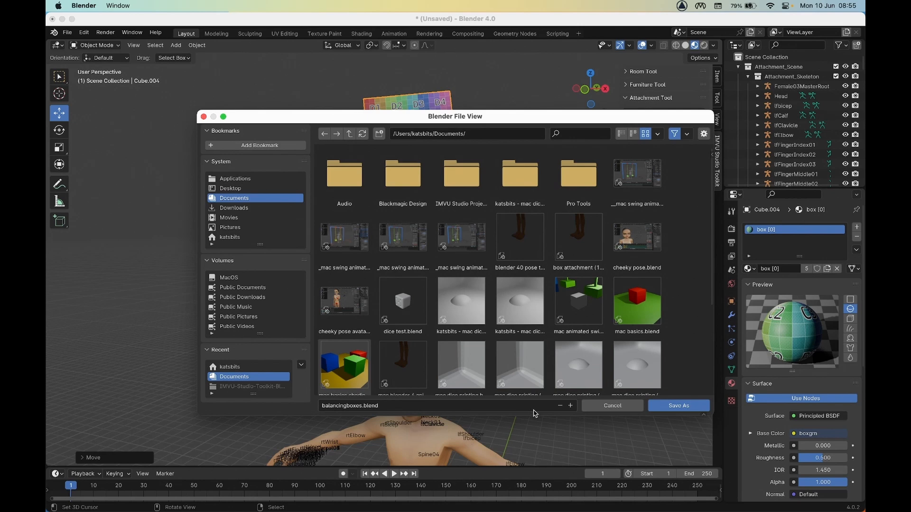
{"action": "left_click", "coordinate": [683, 405]}
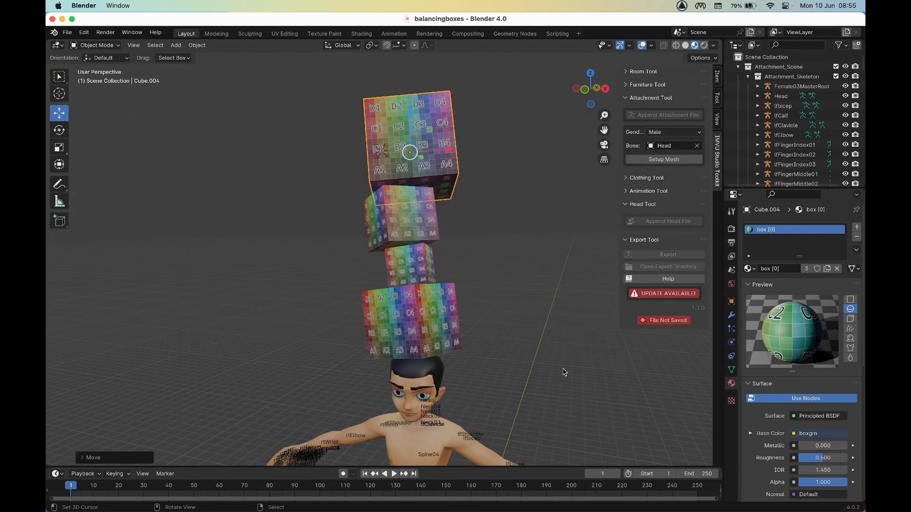
Select the stacked cubes one after another and examine each one's material name and user count
{"action": "mouse_move", "coordinate": [381, 313]}
{"action": "middle_mouse_down"}
{"action": "mouse_move", "coordinate": [495, 321]}
{"action": "mouse_move", "coordinate": [381, 318]}
{"action": "middle_mouse_up"}
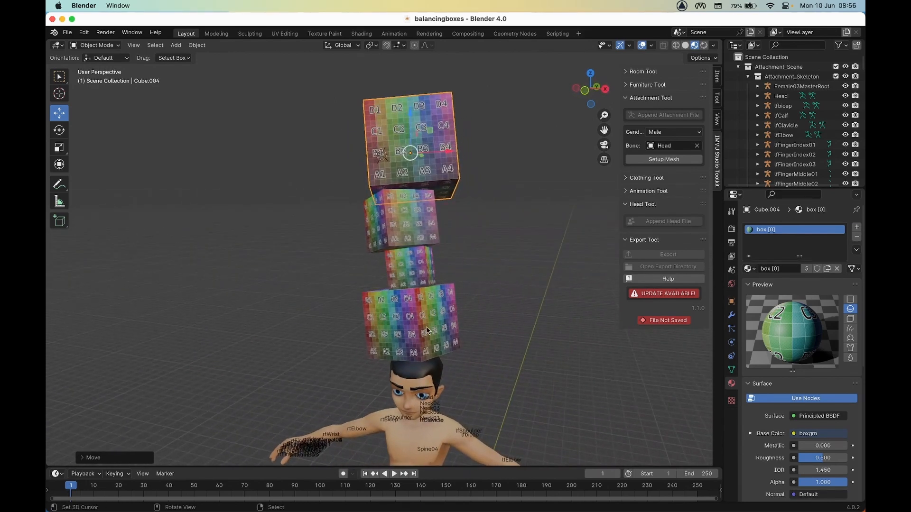
{"action": "left_click", "coordinate": [375, 319]}
{"action": "left_click", "coordinate": [414, 253]}
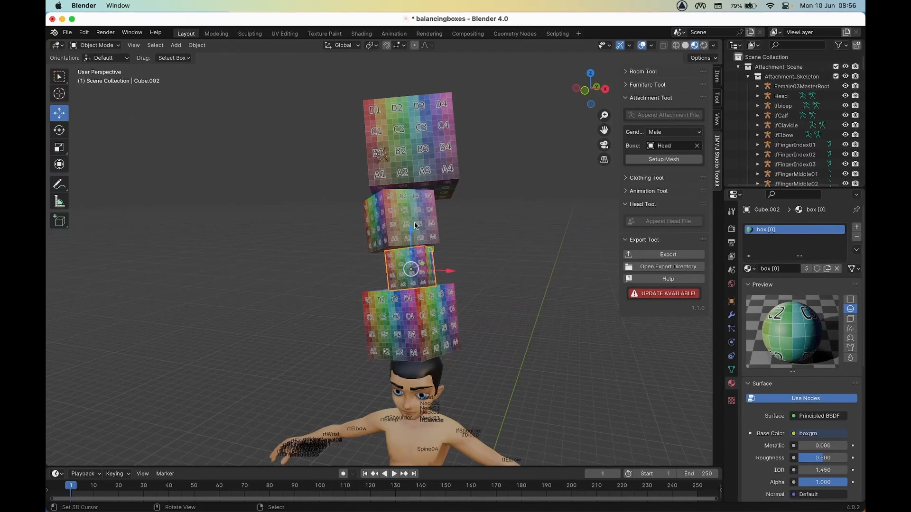
{"action": "left_click", "coordinate": [416, 204]}
{"action": "left_click", "coordinate": [416, 159]}
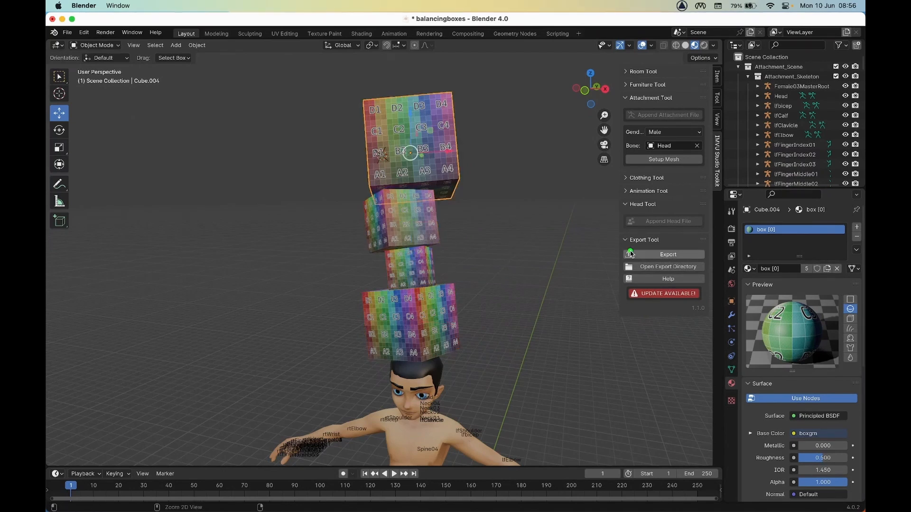
{"action": "left_click_drag", "start_coordinate": [797, 262], "coordinate": [802, 258]}
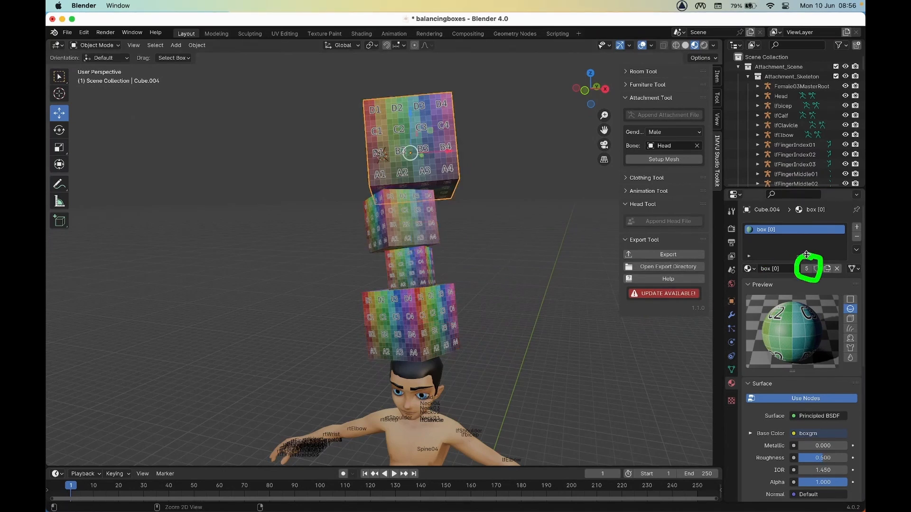
{"action": "mouse_move", "coordinate": [728, 206]}
{"action": "left_mouse_down"}
{"action": "mouse_move", "coordinate": [733, 273]}
{"action": "mouse_move", "coordinate": [861, 244]}
{"action": "mouse_move", "coordinate": [764, 207]}
{"action": "left_mouse_up"}
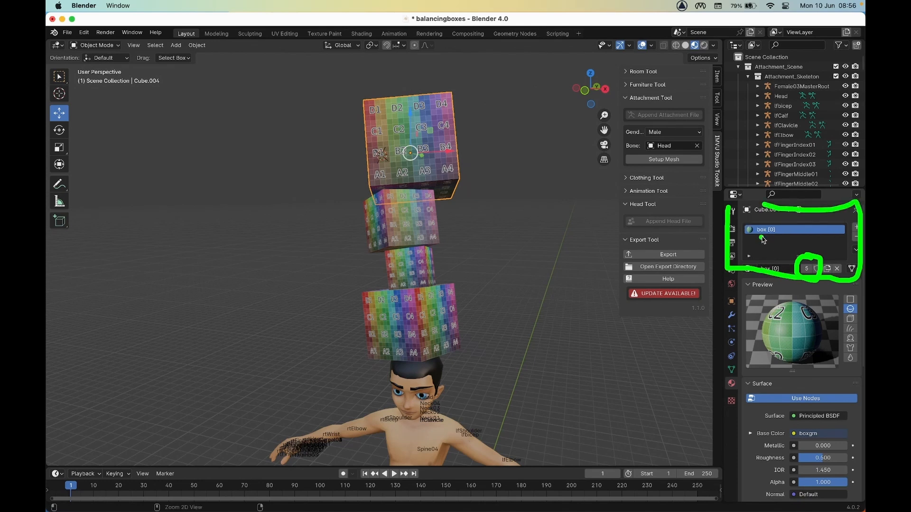
{"action": "mouse_move", "coordinate": [762, 240]}
{"action": "left_mouse_down"}
{"action": "mouse_move", "coordinate": [742, 251]}
{"action": "mouse_move", "coordinate": [778, 222]}
{"action": "mouse_move", "coordinate": [808, 322]}
{"action": "left_mouse_up"}
{"action": "left_click_drag", "start_coordinate": [791, 282], "coordinate": [814, 286]}
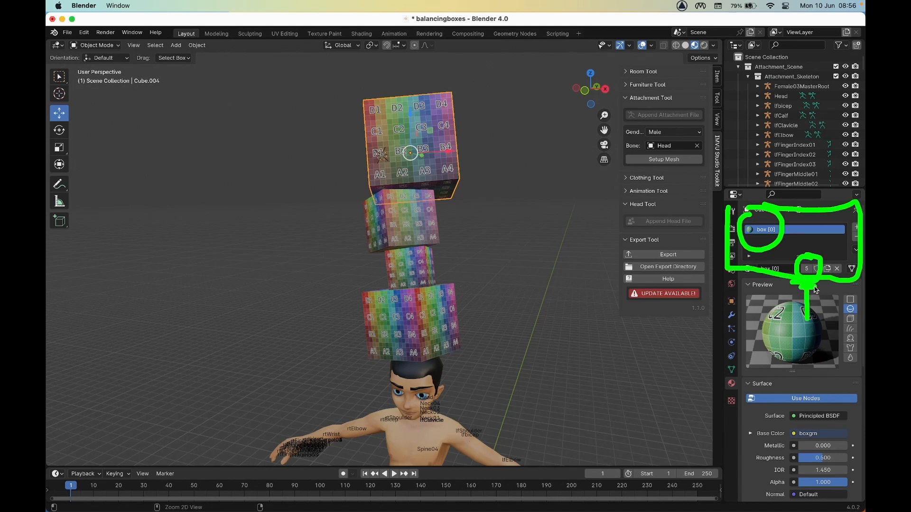
{"action": "key", "text": "Escape"}
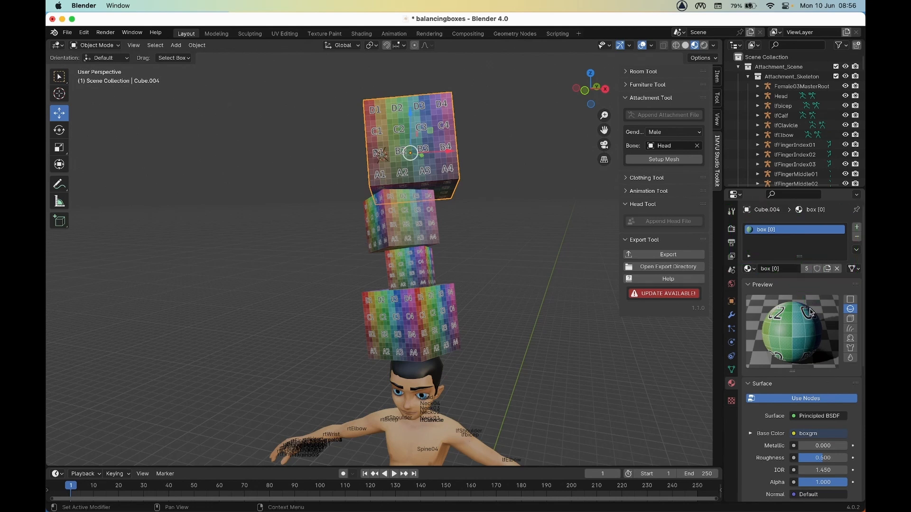
{"action": "left_click", "coordinate": [414, 269]}
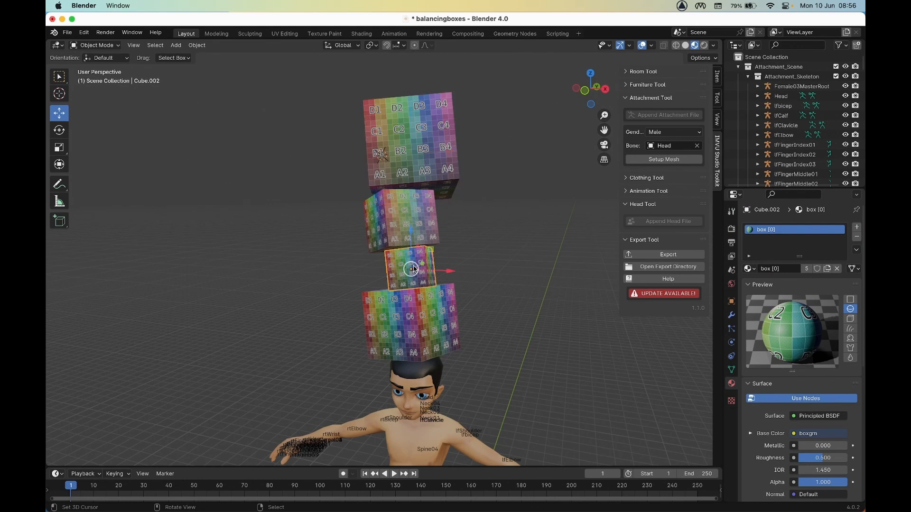
{"action": "left_click", "coordinate": [408, 227]}
{"action": "left_click", "coordinate": [413, 152]}
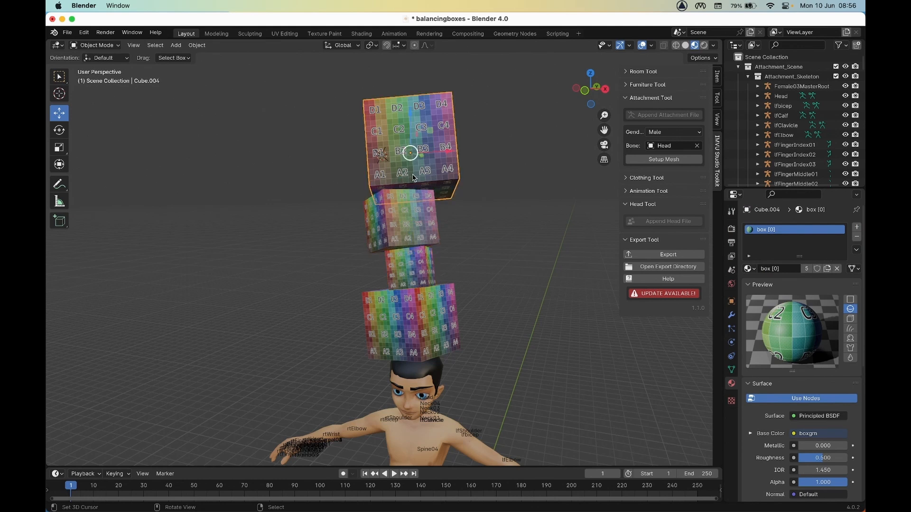
Make the material of the small second cube single-user and rename it box [1]
{"action": "left_click", "coordinate": [415, 273]}
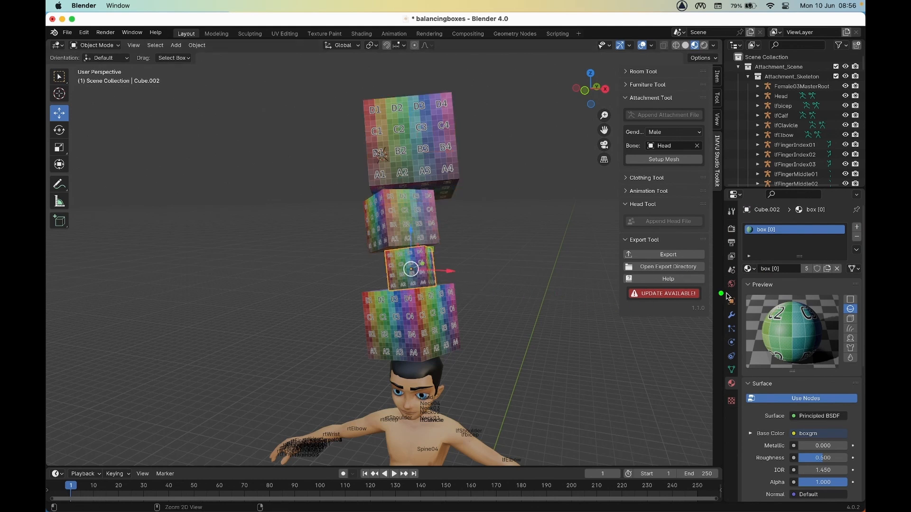
{"action": "left_click", "coordinate": [806, 269]}
{"action": "left_click", "coordinate": [797, 269]}
{"action": "left_click", "coordinate": [799, 269]}
{"action": "key", "text": "Return"}
Make the third cube's material single-user and rename it with the next index number
{"action": "left_click", "coordinate": [411, 219]}
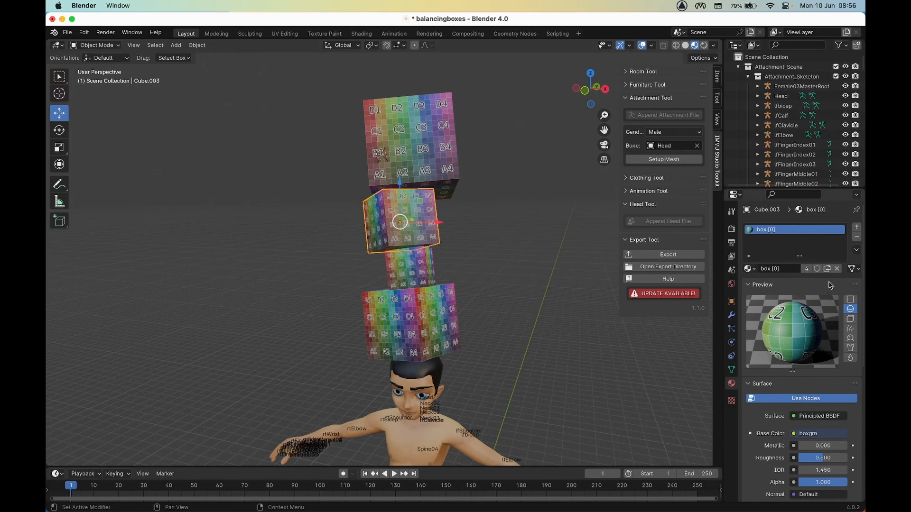
{"action": "double_click", "coordinate": [795, 269]}
{"action": "key", "text": "BackSpace"}
{"action": "key", "text": "Return"}
Make the topmost cube's material single-user and rename it box [3]
{"action": "left_click", "coordinate": [429, 123]}
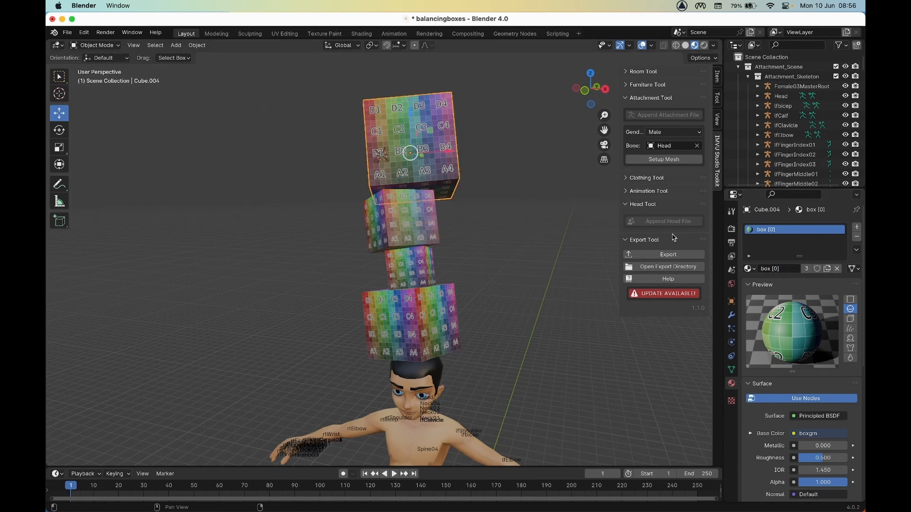
{"action": "left_click", "coordinate": [807, 270]}
{"action": "left_click", "coordinate": [796, 269]}
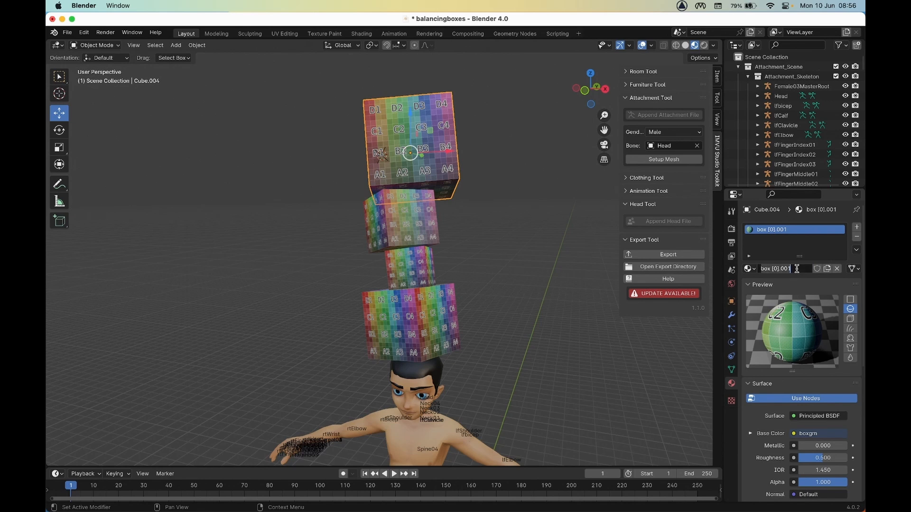
{"action": "left_click", "coordinate": [800, 271]}
{"action": "key", "text": "Return"}
Select the four cubes from the head upwards to check each one's material name
{"action": "left_click", "coordinate": [411, 314]}
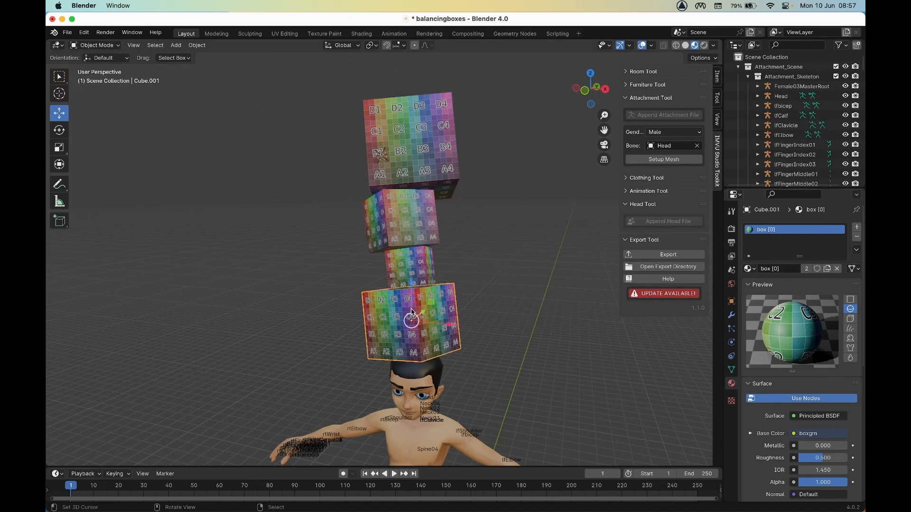
{"action": "left_click", "coordinate": [414, 272]}
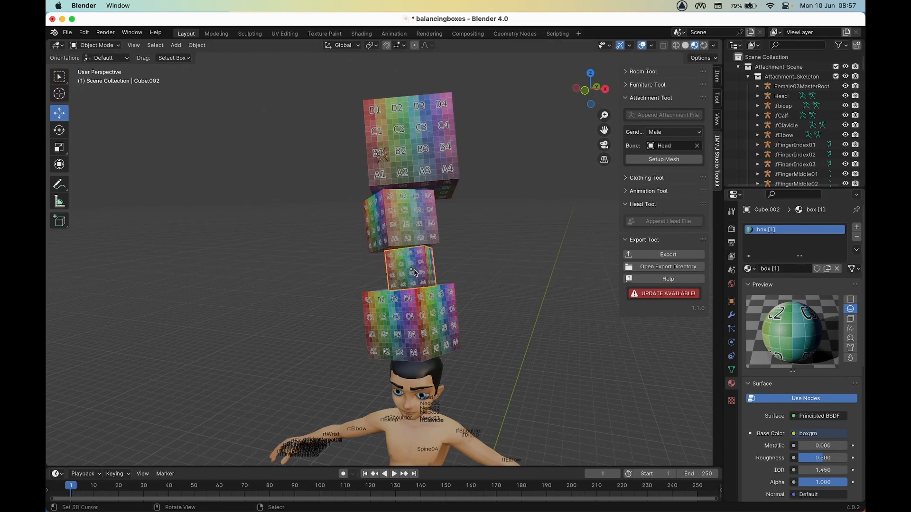
{"action": "left_click", "coordinate": [421, 228]}
{"action": "left_click", "coordinate": [426, 136]}
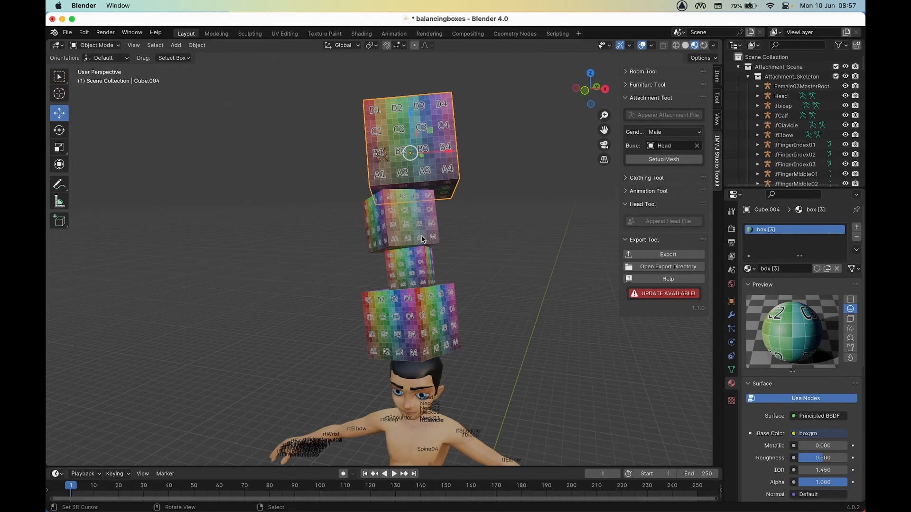
Go up the stack of cubes and back down, reviewing the indexed material assigned to each
{"action": "left_click", "coordinate": [417, 319]}
{"action": "left_click", "coordinate": [417, 280]}
{"action": "left_click", "coordinate": [412, 212]}
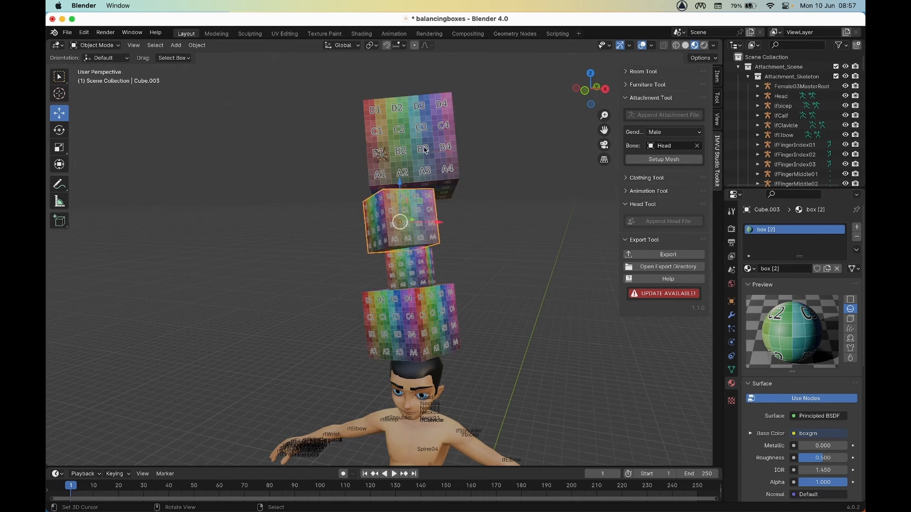
{"action": "left_click", "coordinate": [434, 167]}
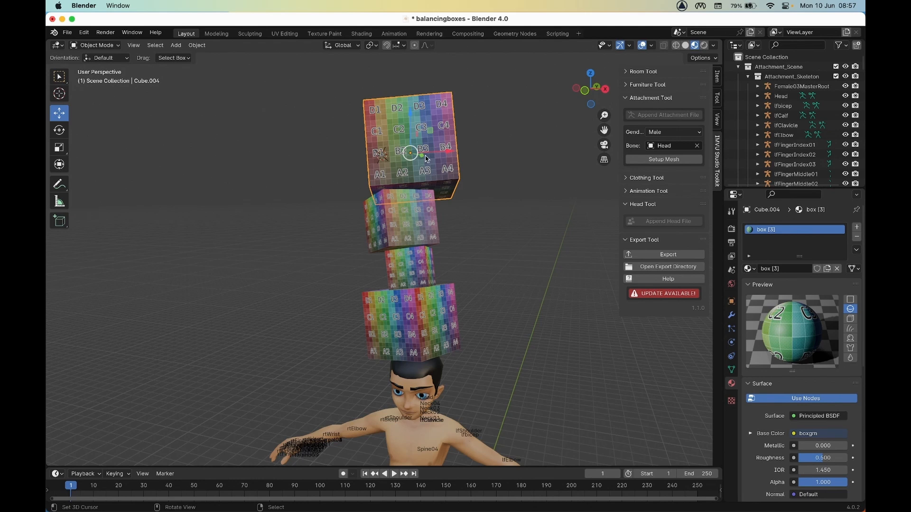
{"action": "left_click", "coordinate": [422, 228]}
{"action": "left_click", "coordinate": [429, 275]}
{"action": "left_click", "coordinate": [444, 316]}
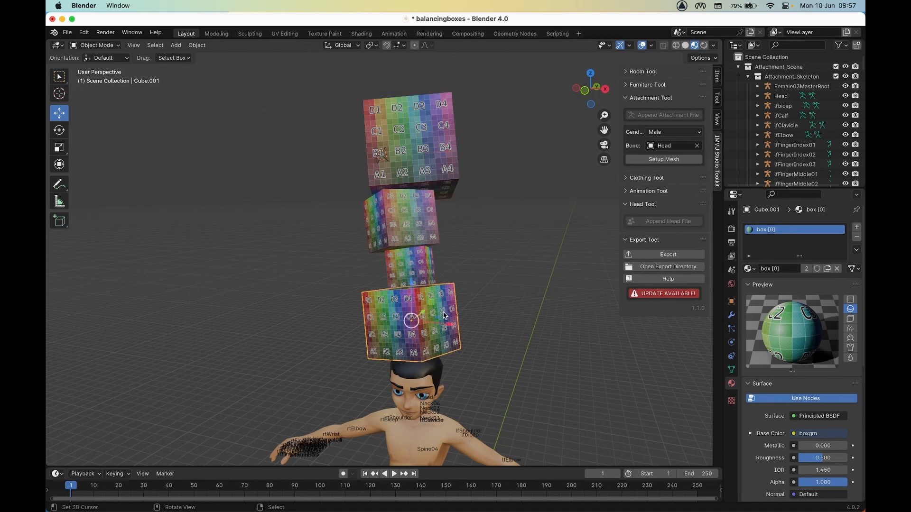
Save the scene as a new file named balancingboxes (1).blend in the Documents folder
{"action": "left_click", "coordinate": [66, 33]}
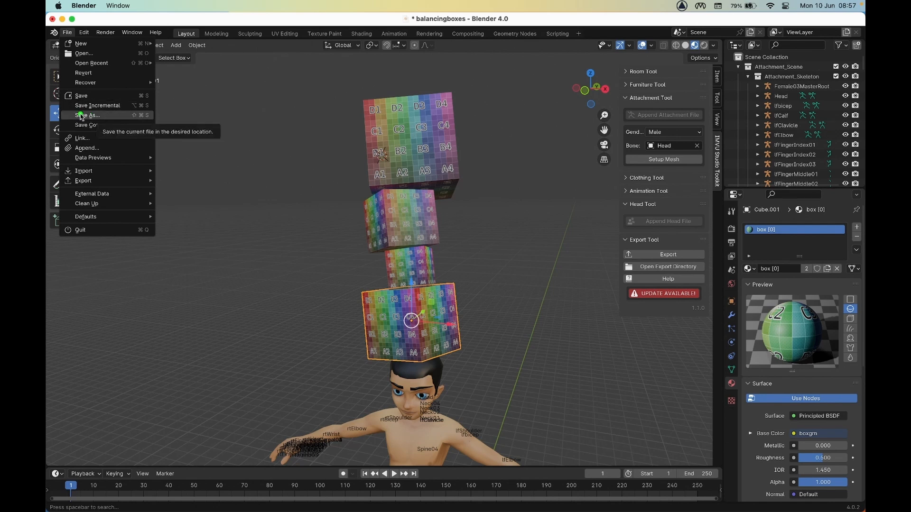
{"action": "left_click_drag", "start_coordinate": [77, 113], "coordinate": [124, 114]}
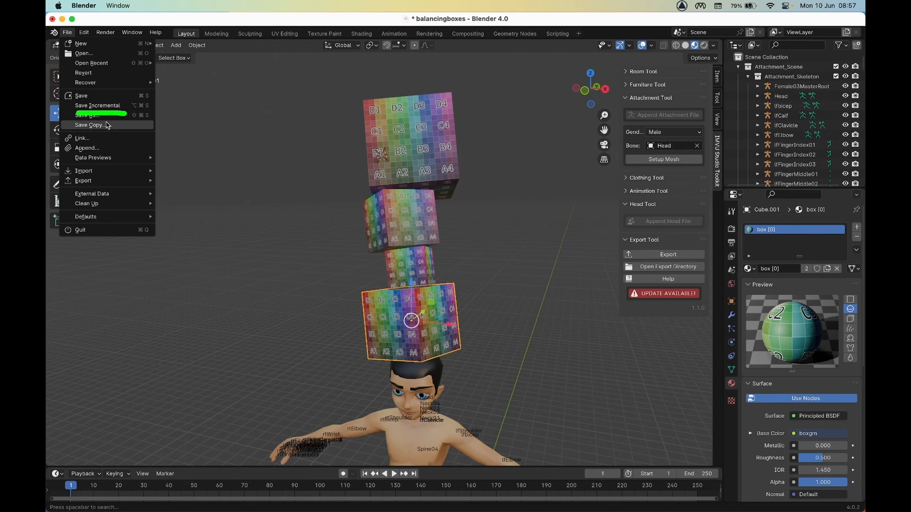
{"action": "left_click", "coordinate": [88, 116]}
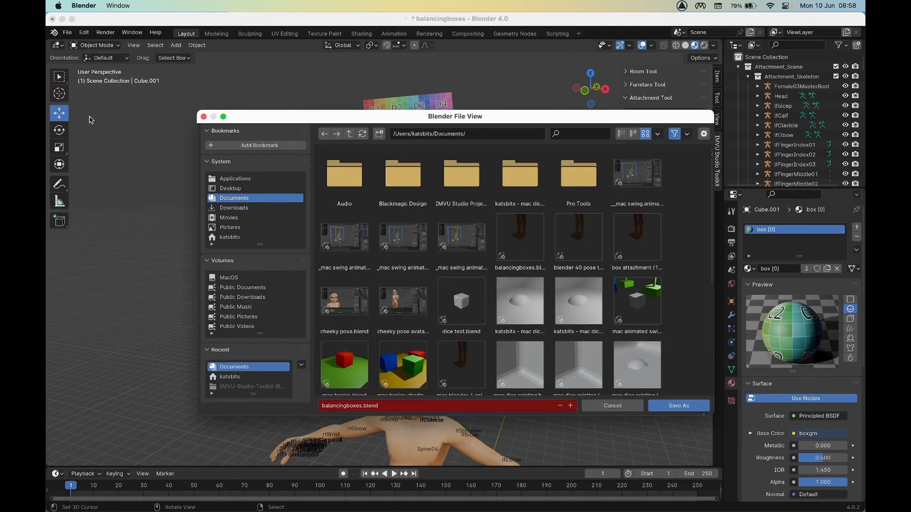
{"action": "left_click", "coordinate": [361, 406]}
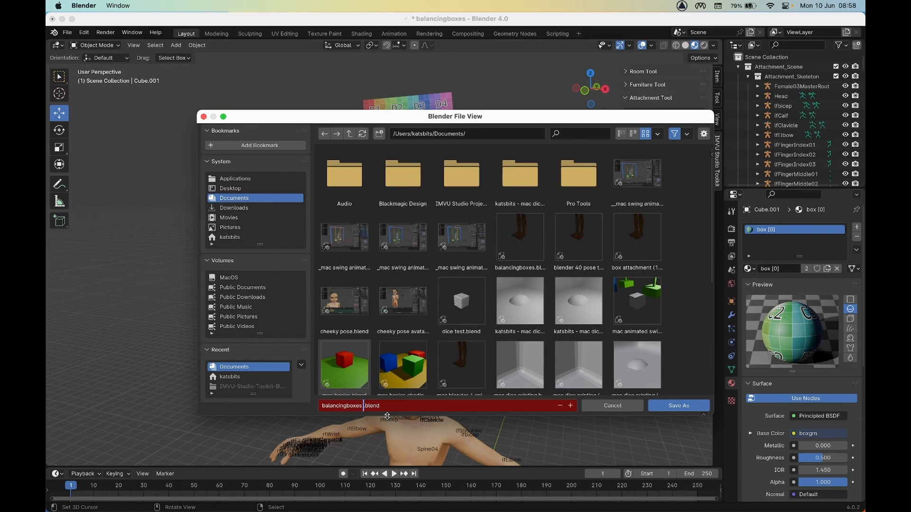
{"action": "type", "text": "(1)"}
{"action": "left_click", "coordinate": [679, 406]}
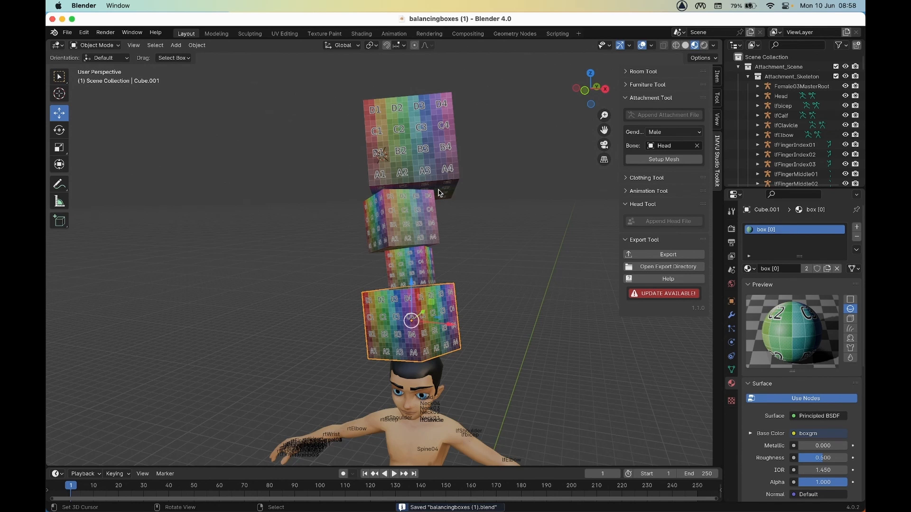
Join the four stacked cubes into one object, with the bottom cube as the active object
{"action": "left_click", "coordinate": [427, 151]}
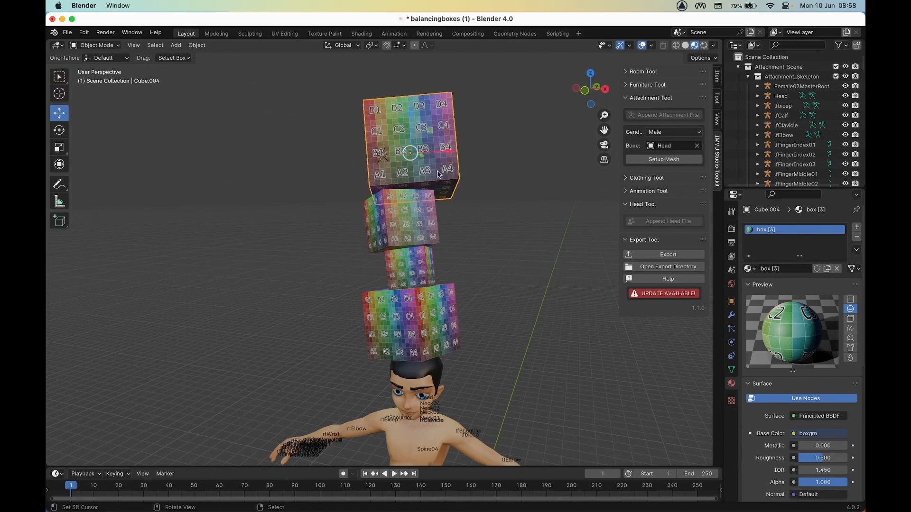
{"action": "left_click", "coordinate": [417, 235], "text": "shift"}
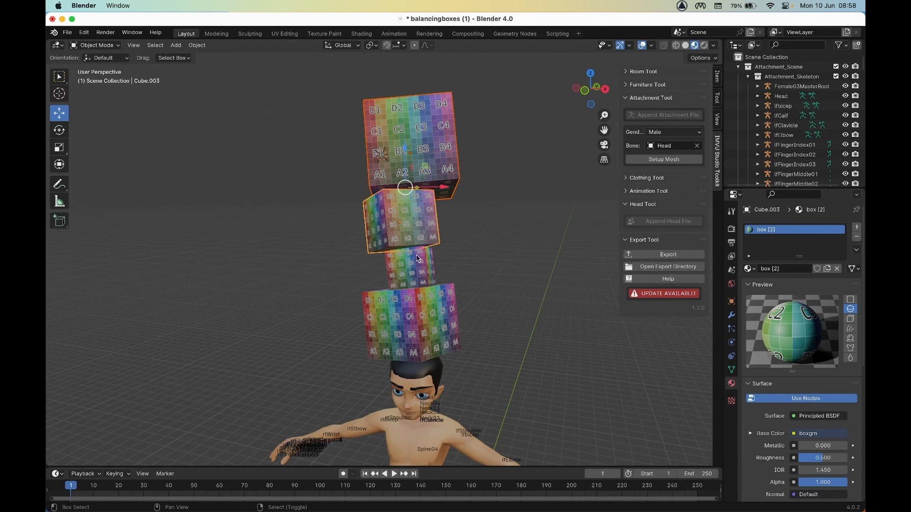
{"action": "left_click", "coordinate": [416, 264], "text": "shift"}
{"action": "left_click", "coordinate": [403, 313], "text": "shift"}
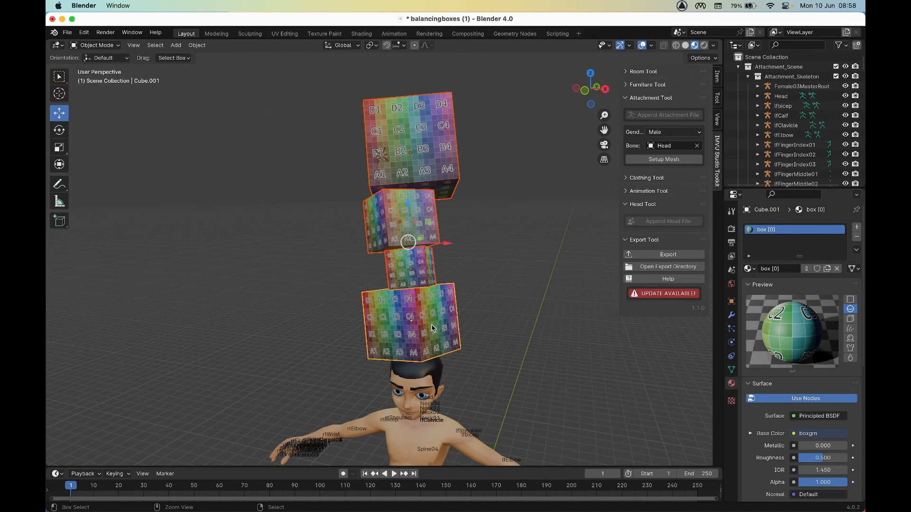
{"action": "mouse_move", "coordinate": [411, 312]}
{"action": "left_mouse_down"}
{"action": "mouse_move", "coordinate": [400, 334]}
{"action": "mouse_move", "coordinate": [407, 312]}
{"action": "left_mouse_up"}
{"action": "left_click", "coordinate": [197, 45]}
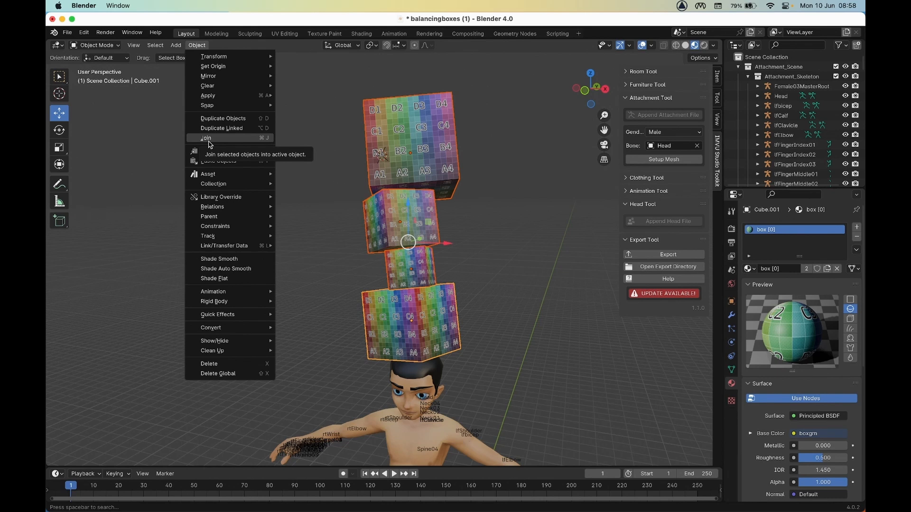
{"action": "mouse_move", "coordinate": [211, 58]}
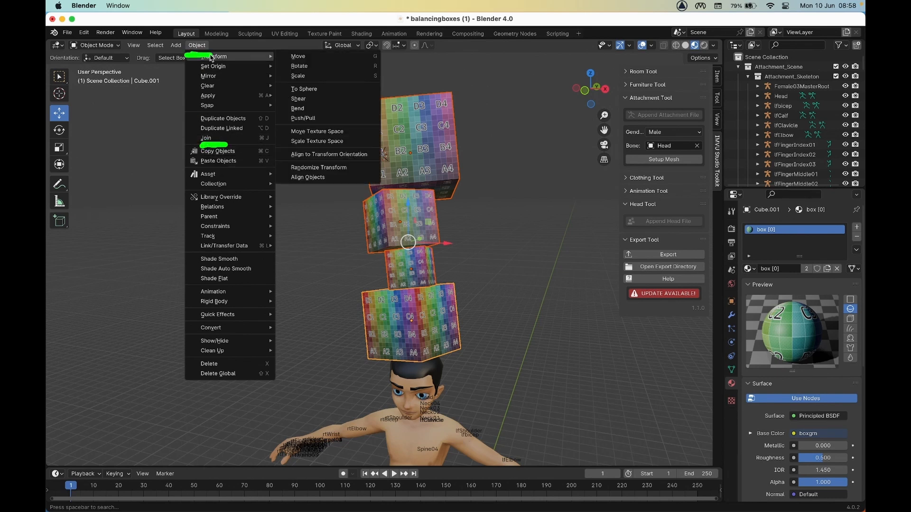
{"action": "left_click", "coordinate": [206, 138]}
{"action": "mouse_move", "coordinate": [401, 347]}
{"action": "middle_mouse_down"}
{"action": "mouse_move", "coordinate": [468, 358]}
{"action": "mouse_move", "coordinate": [418, 351]}
{"action": "middle_mouse_up"}
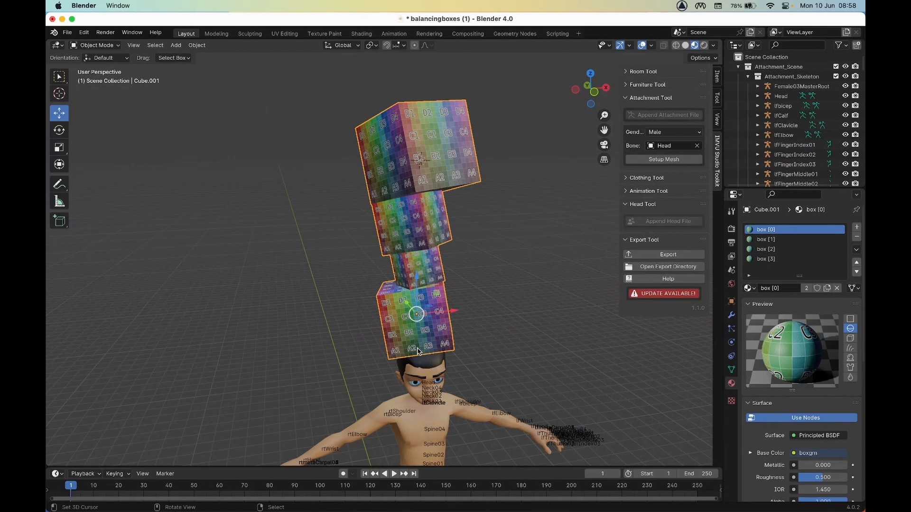
{"action": "middle_click_drag", "start_coordinate": [469, 300], "coordinate": [416, 288]}
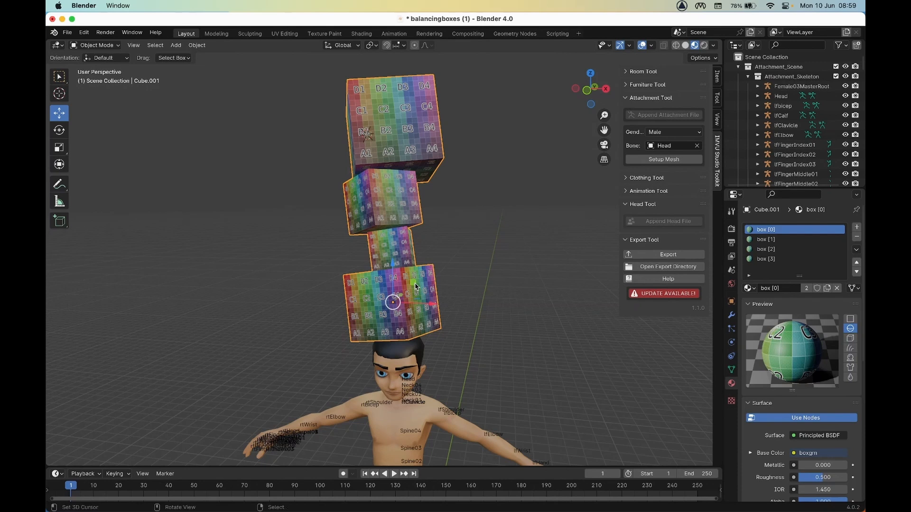
Run the Attachment Tool's Setup Mesh on the joined cubes for the Male avatar's Head bone
{"action": "mouse_move", "coordinate": [622, 149]}
{"action": "left_mouse_down"}
{"action": "mouse_move", "coordinate": [687, 175]}
{"action": "mouse_move", "coordinate": [702, 148]}
{"action": "mouse_move", "coordinate": [621, 144]}
{"action": "left_mouse_up"}
{"action": "left_click", "coordinate": [663, 161]}
{"action": "mouse_move", "coordinate": [394, 356]}
{"action": "left_mouse_down"}
{"action": "mouse_move", "coordinate": [441, 393]}
{"action": "mouse_move", "coordinate": [393, 353]}
{"action": "left_mouse_up"}
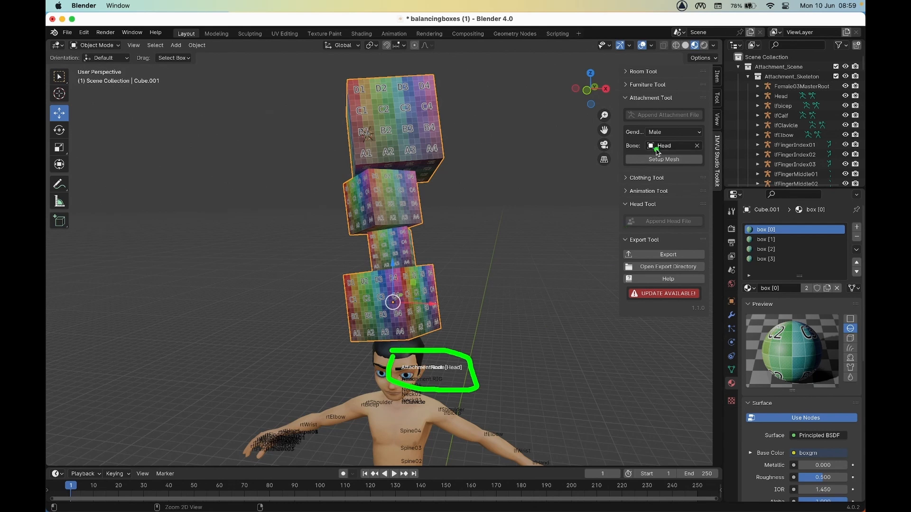
{"action": "mouse_move", "coordinate": [642, 146]}
{"action": "left_mouse_down"}
{"action": "mouse_move", "coordinate": [662, 175]}
{"action": "mouse_move", "coordinate": [636, 157]}
{"action": "mouse_move", "coordinate": [508, 268]}
{"action": "mouse_move", "coordinate": [508, 307]}
{"action": "mouse_move", "coordinate": [574, 281]}
{"action": "left_mouse_up"}
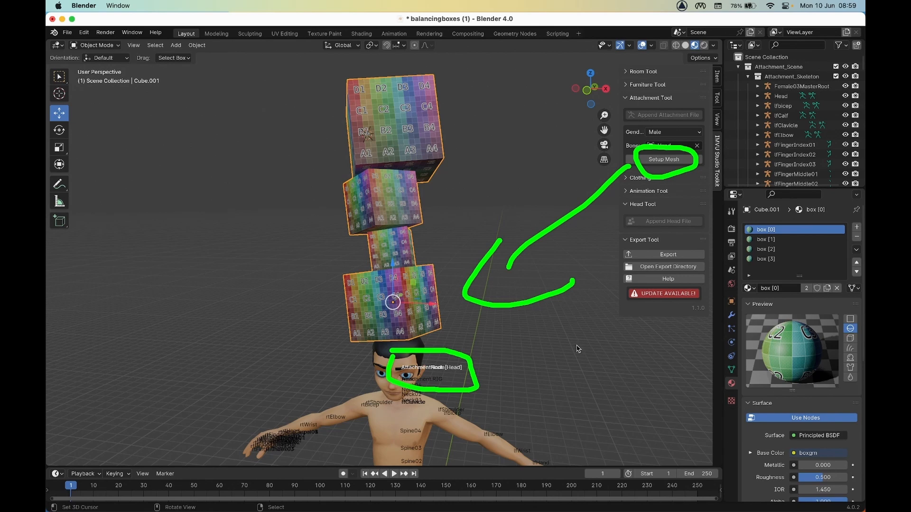
{"action": "key", "text": "ctrl+a"}
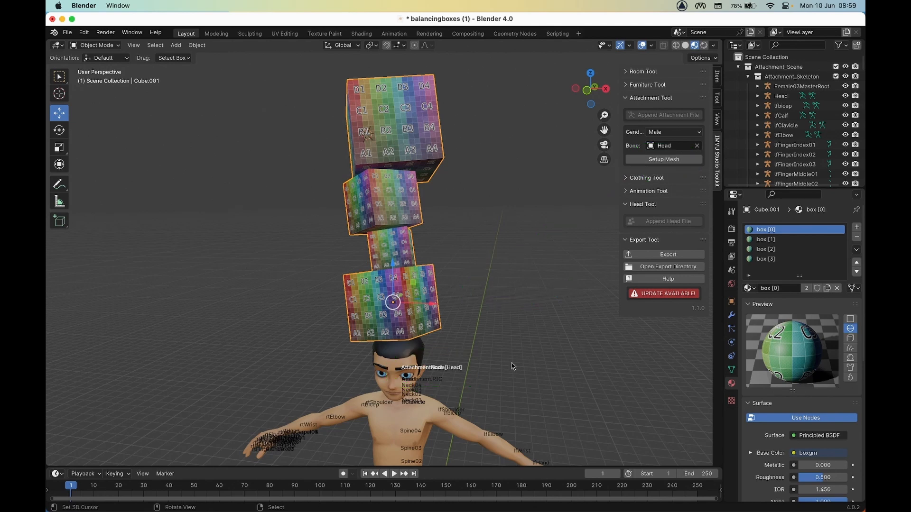
Save the scene as a new file named balancingboxes (2).blend in the Documents folder
{"action": "left_click", "coordinate": [67, 32]}
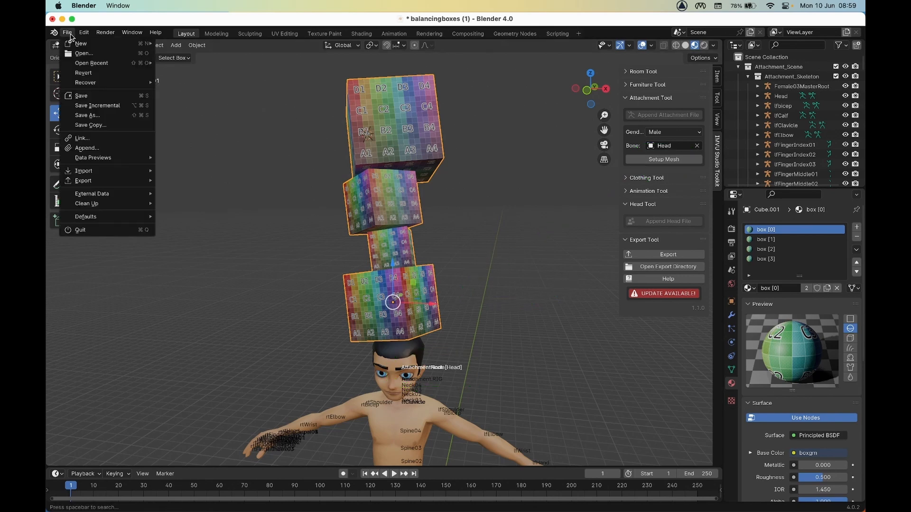
{"action": "left_click", "coordinate": [88, 115]}
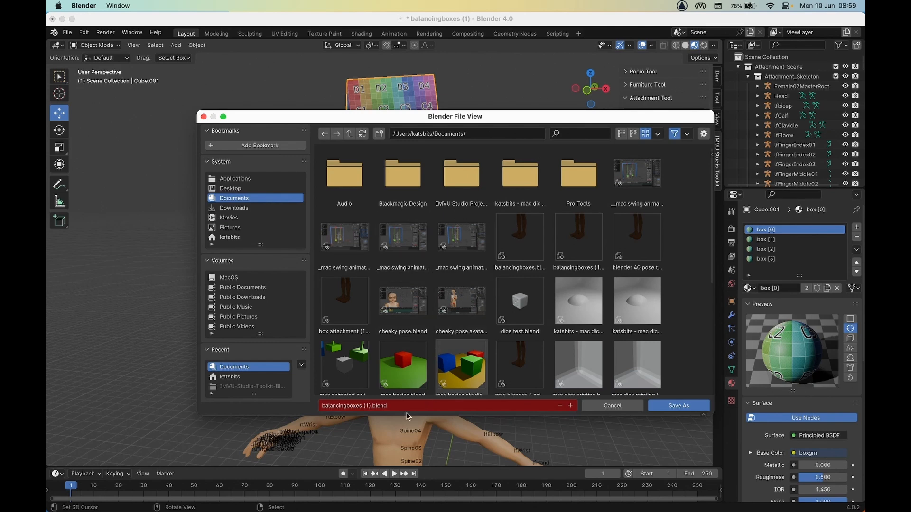
{"action": "left_click", "coordinate": [369, 407]}
{"action": "left_click", "coordinate": [369, 407]}
{"action": "key", "text": "Return"}
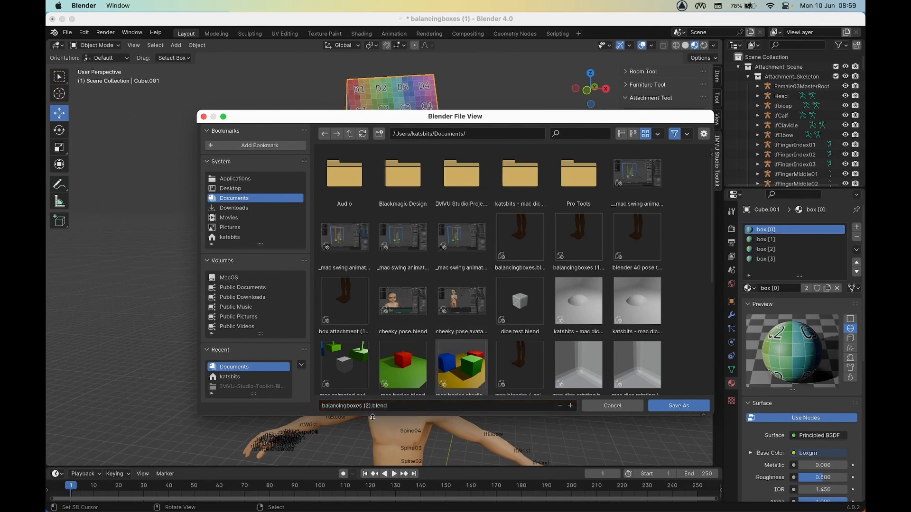
{"action": "left_click", "coordinate": [675, 407]}
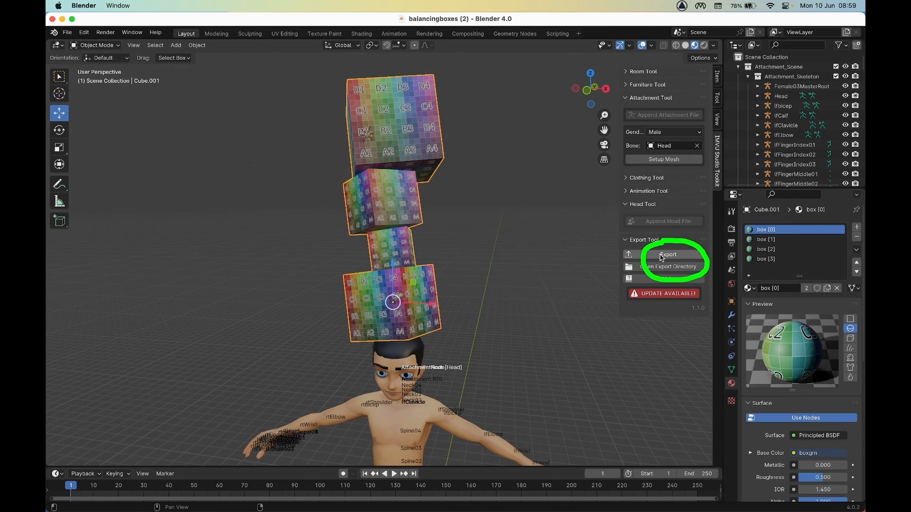
Export the joined cube stack as an attachment FBX with the IMVU Studio Toolkit
{"action": "right_click", "coordinate": [399, 270]}
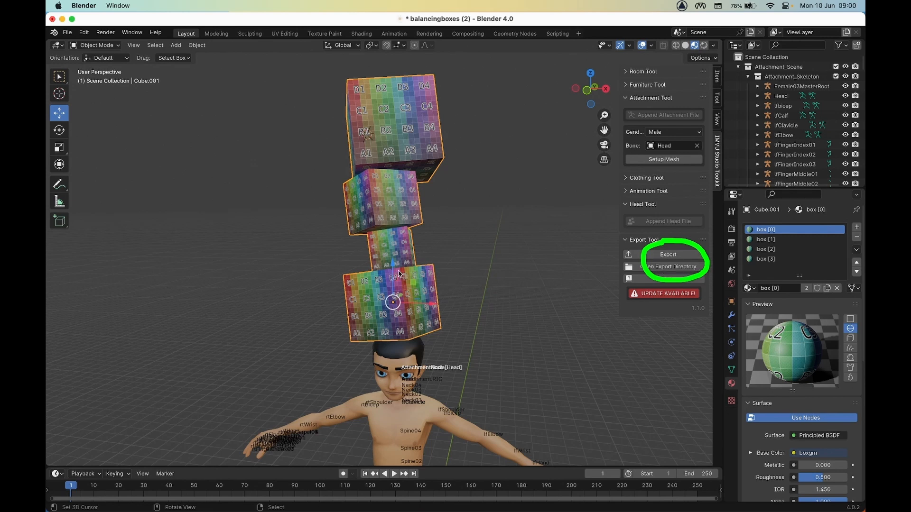
{"action": "left_click", "coordinate": [668, 256]}
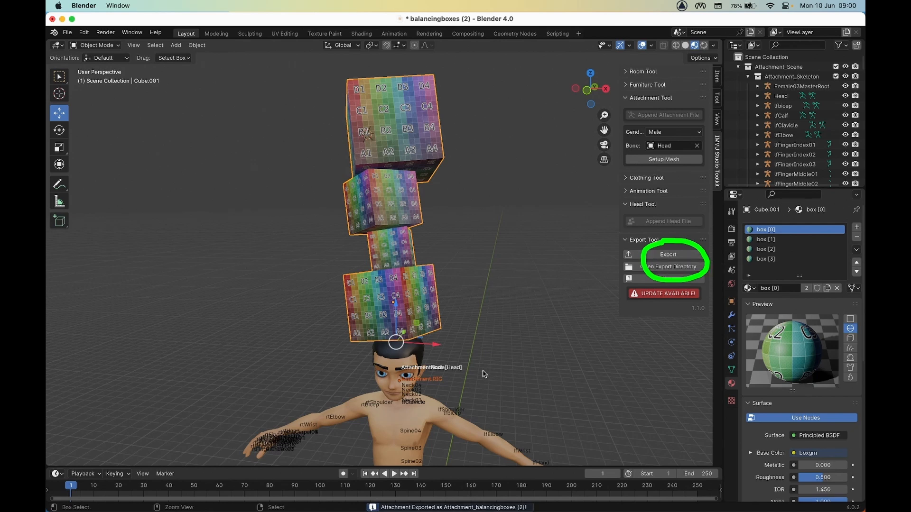
{"action": "mouse_move", "coordinate": [473, 353]}
{"action": "left_mouse_down"}
{"action": "mouse_move", "coordinate": [470, 419]}
{"action": "mouse_move", "coordinate": [483, 432]}
{"action": "left_mouse_up"}
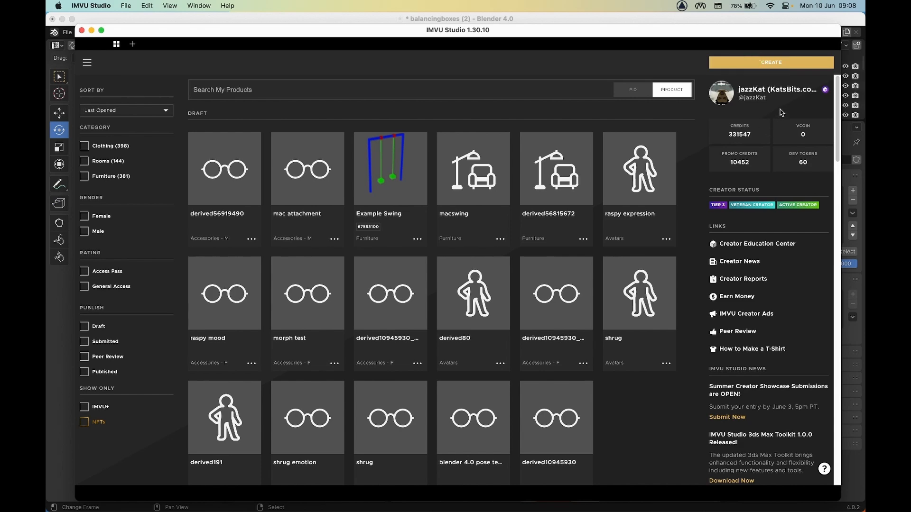
Switch to IMVU Studio and derive a new product from Empty Male Accessory in the men's accessories
{"action": "left_click", "coordinate": [774, 63]}
{"action": "left_click", "coordinate": [770, 77]}
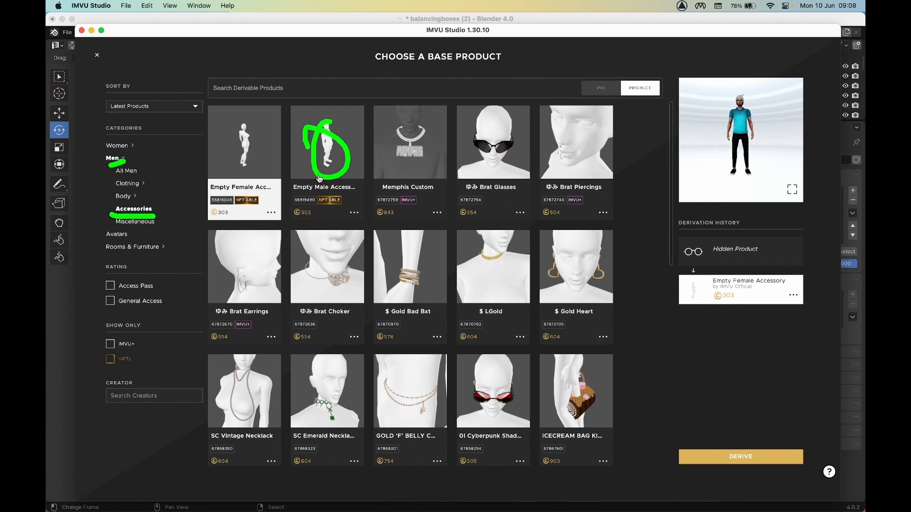
{"action": "left_click", "coordinate": [327, 139]}
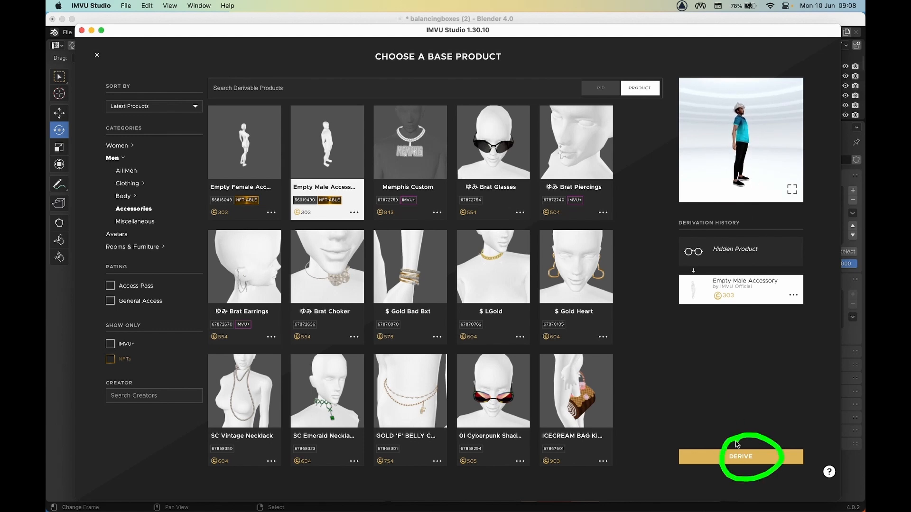
{"action": "left_click", "coordinate": [737, 460]}
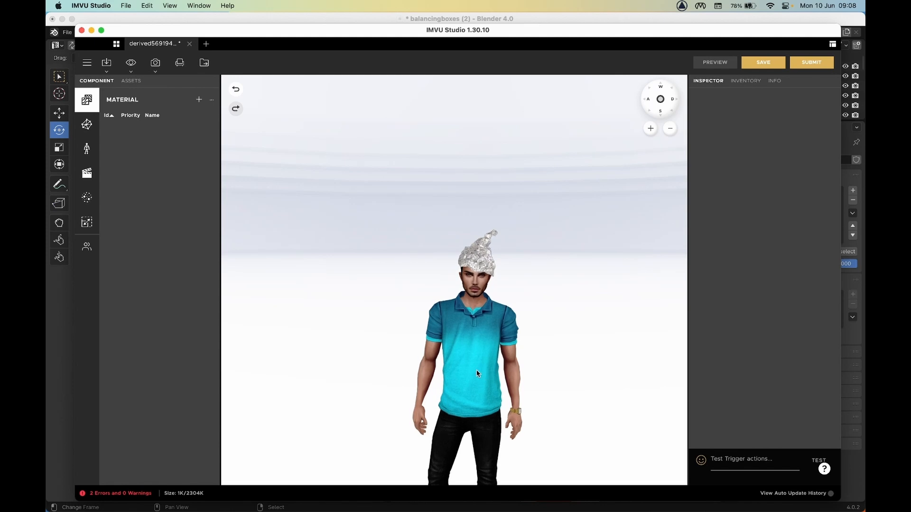
Load Attachment_balancingboxes (2).fbx from the Documents folder into the derived product as an FBX import
{"action": "mouse_move", "coordinate": [107, 56]}
{"action": "left_mouse_down"}
{"action": "mouse_move", "coordinate": [98, 60]}
{"action": "mouse_move", "coordinate": [106, 64]}
{"action": "left_mouse_up"}
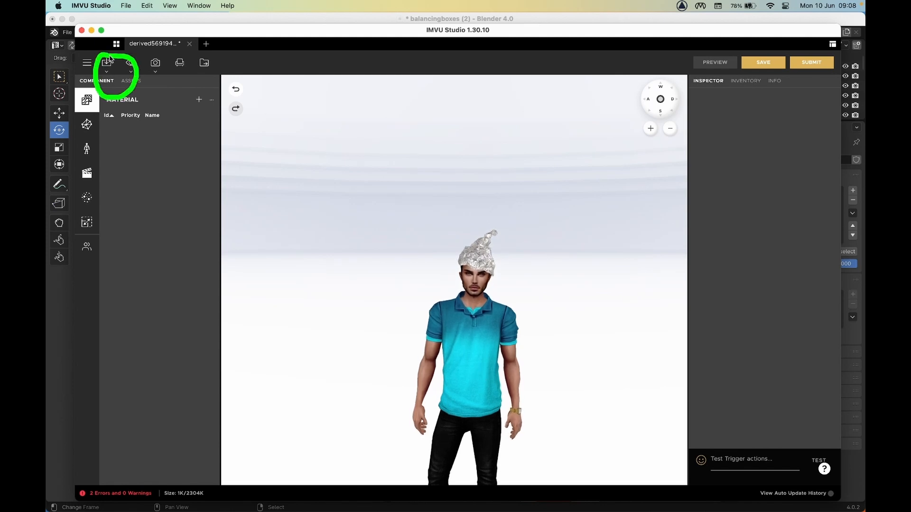
{"action": "left_click", "coordinate": [105, 63]}
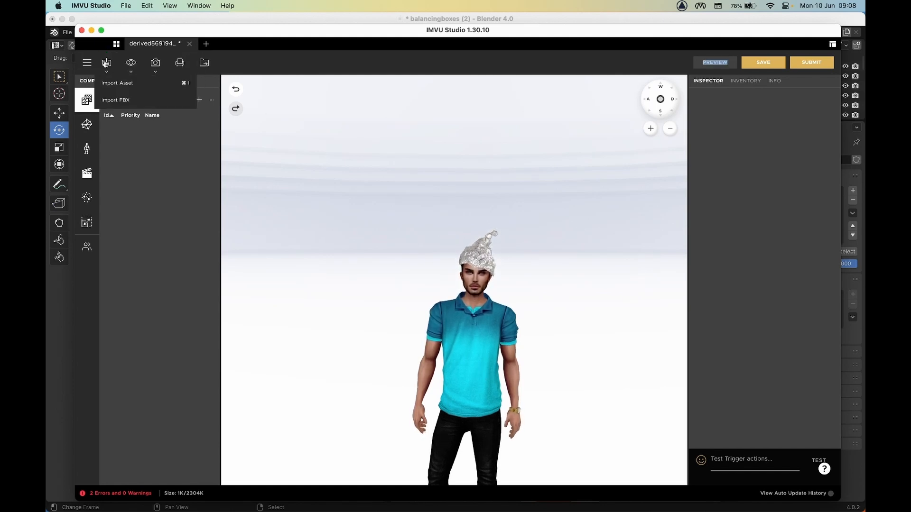
{"action": "left_click", "coordinate": [109, 110]}
{"action": "left_click_drag", "start_coordinate": [108, 109], "coordinate": [113, 109]}
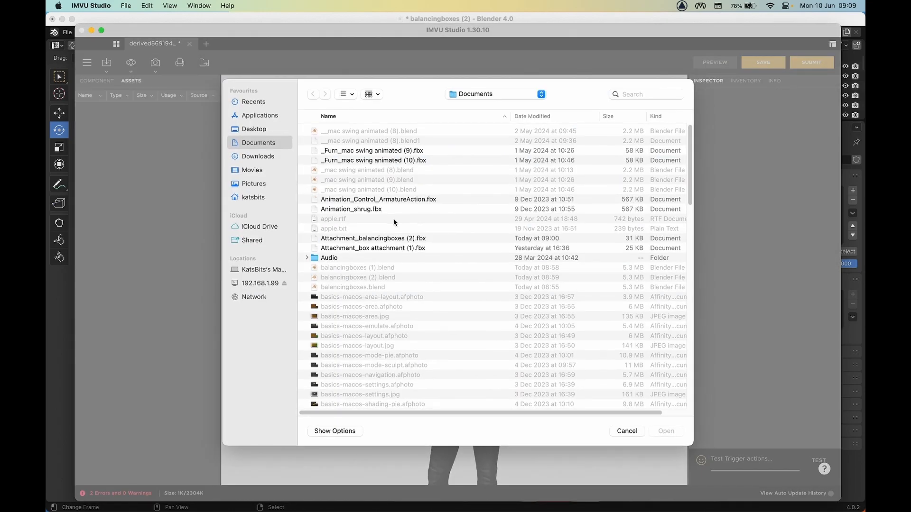
{"action": "scroll", "coordinate": [393, 223], "scroll_direction": "down", "scroll_amount": 10}
{"action": "scroll", "coordinate": [394, 222], "scroll_direction": "up", "scroll_amount": 10}
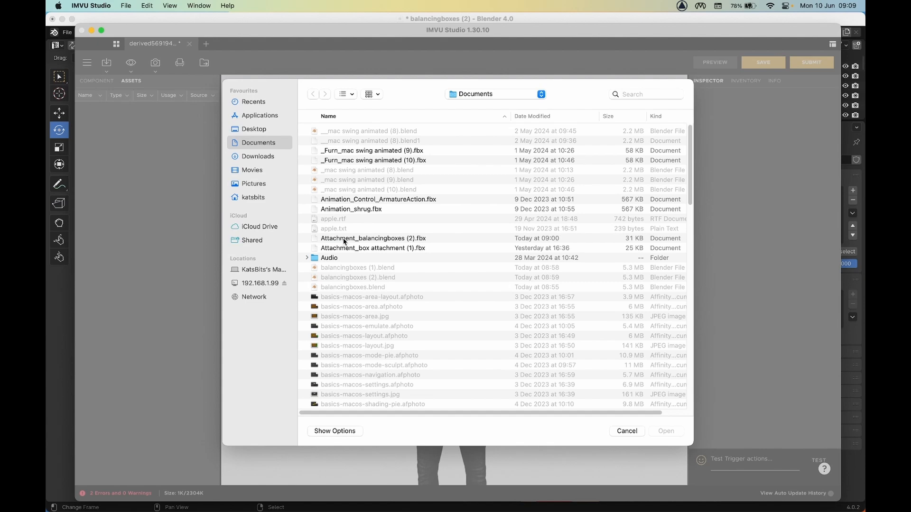
{"action": "left_click", "coordinate": [324, 241]}
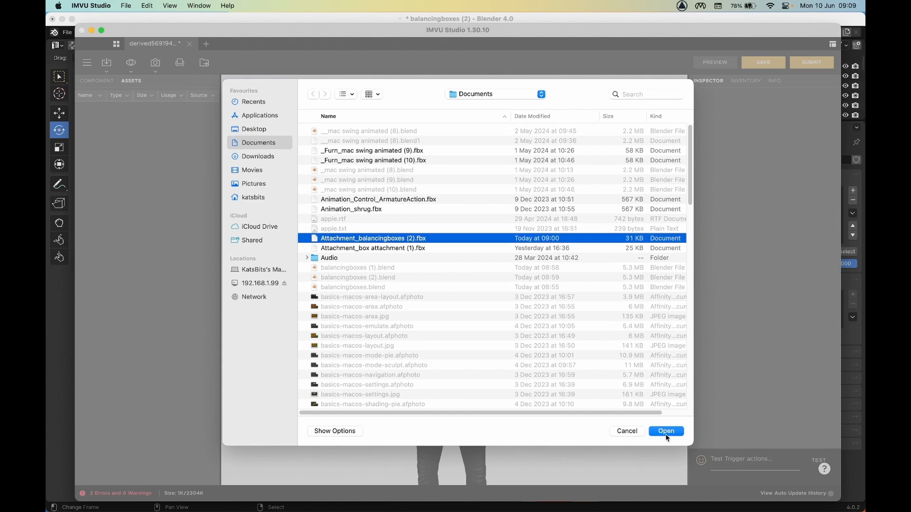
{"action": "left_click", "coordinate": [667, 433]}
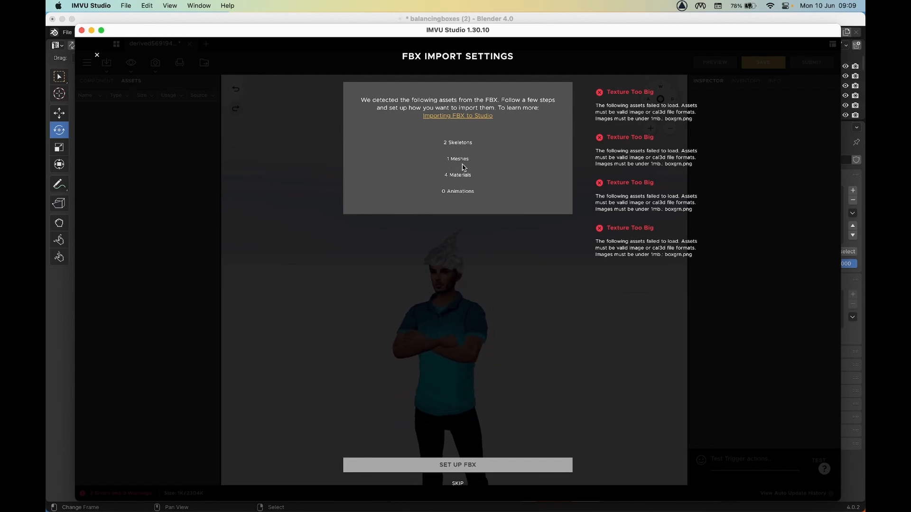
{"action": "key", "text": "ctrl+a"}
{"action": "mouse_move", "coordinate": [430, 130]}
{"action": "left_mouse_down"}
{"action": "mouse_move", "coordinate": [420, 195]}
{"action": "mouse_move", "coordinate": [491, 202]}
{"action": "mouse_move", "coordinate": [426, 124]}
{"action": "left_mouse_up"}
{"action": "left_click_drag", "start_coordinate": [580, 78], "coordinate": [581, 267]}
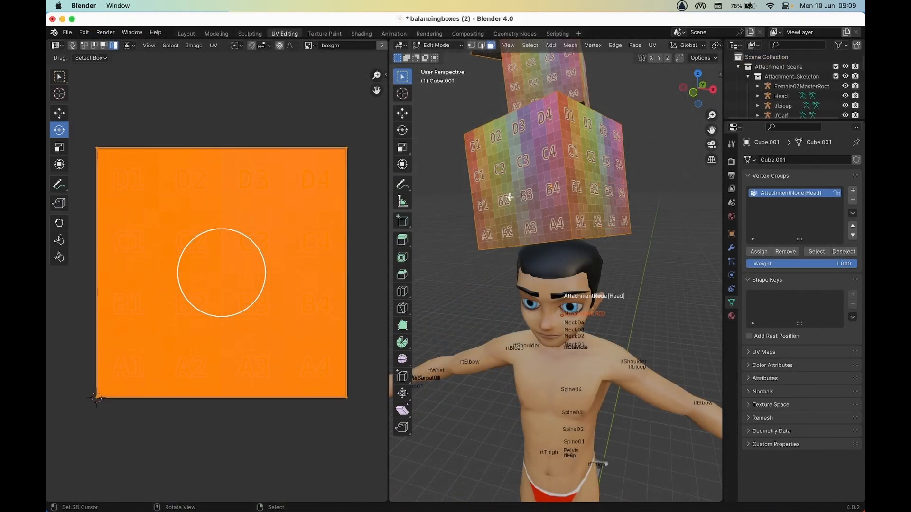
Switch the textured cube mesh from Edit Mode to Object Mode in the 3D viewport
{"action": "middle_click_drag", "start_coordinate": [533, 165], "coordinate": [565, 221]}
{"action": "scroll", "coordinate": [565, 220], "scroll_direction": "up", "scroll_amount": 5}
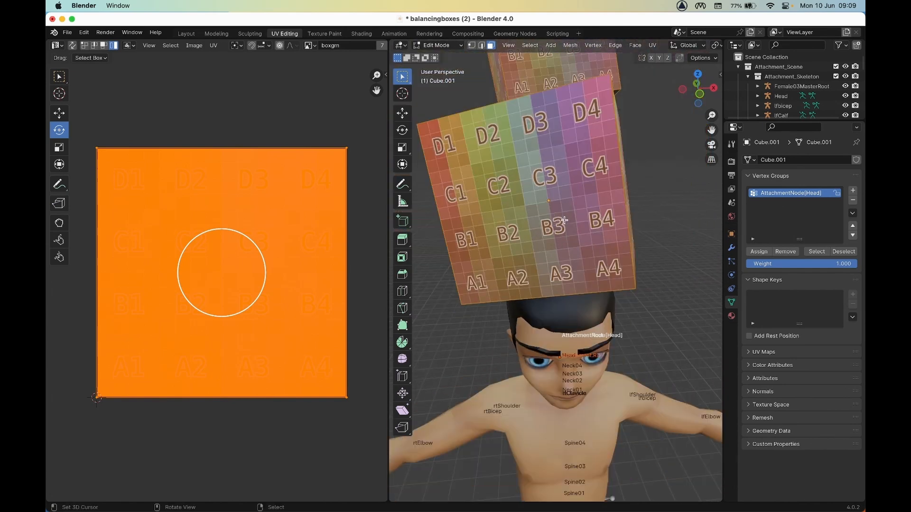
{"action": "scroll", "coordinate": [174, 243], "scroll_direction": "up", "scroll_amount": 2}
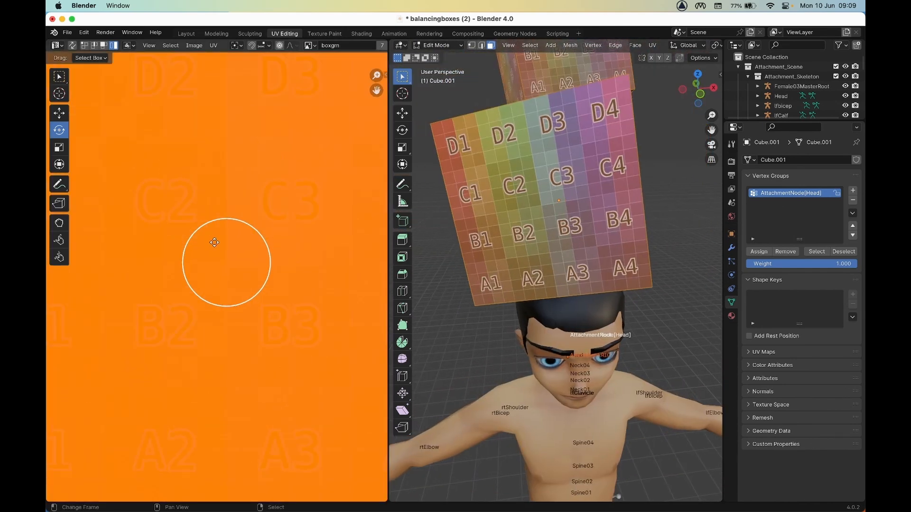
{"action": "scroll", "coordinate": [213, 240], "scroll_direction": "down", "scroll_amount": 1}
{"action": "left_click", "coordinate": [432, 45]}
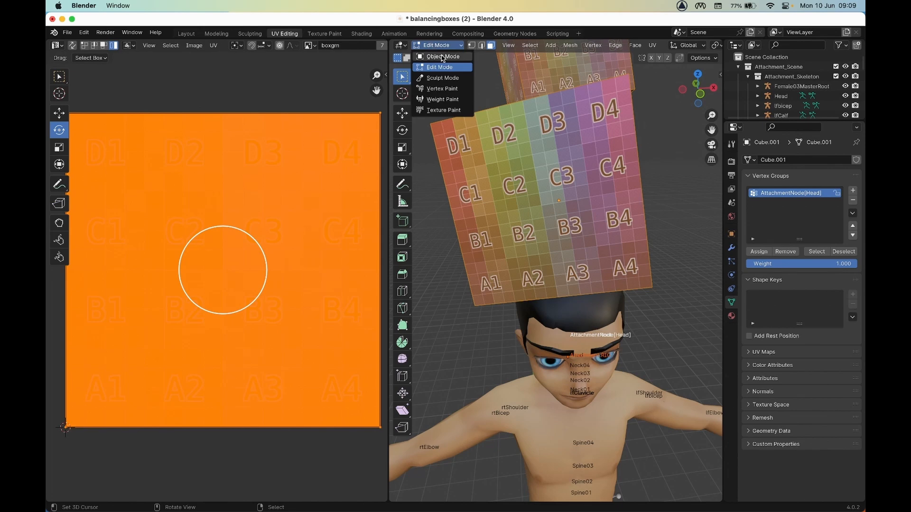
{"action": "left_click", "coordinate": [441, 56]}
Examine the boxgrn texture image in the image editor, both up close and at full extent
{"action": "scroll", "coordinate": [265, 191], "scroll_direction": "up", "scroll_amount": 3}
{"action": "scroll", "coordinate": [265, 193], "scroll_direction": "up", "scroll_amount": 4}
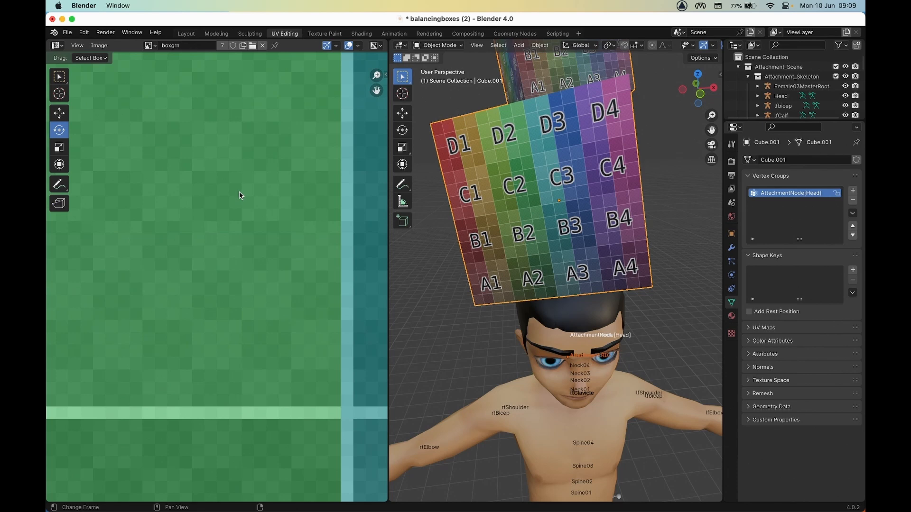
{"action": "scroll", "coordinate": [237, 226], "scroll_direction": "down", "scroll_amount": 8}
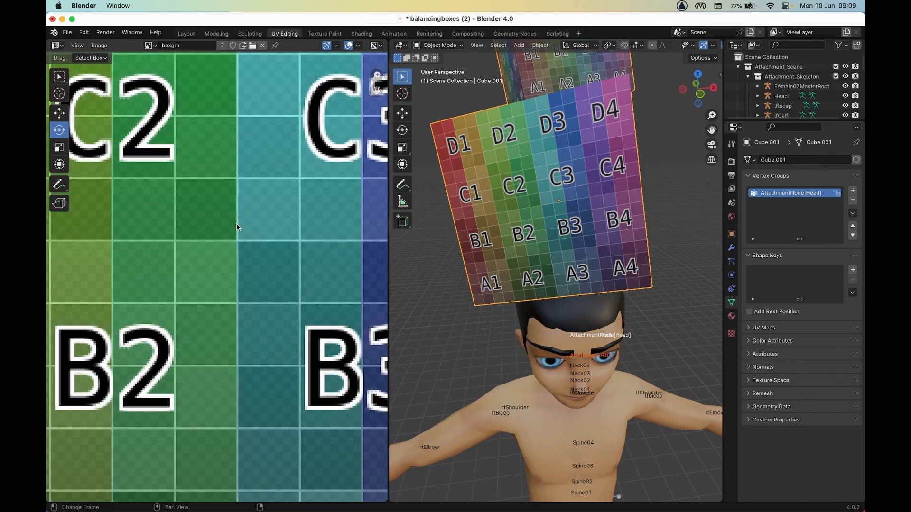
{"action": "scroll", "coordinate": [237, 226], "scroll_direction": "down", "scroll_amount": 2}
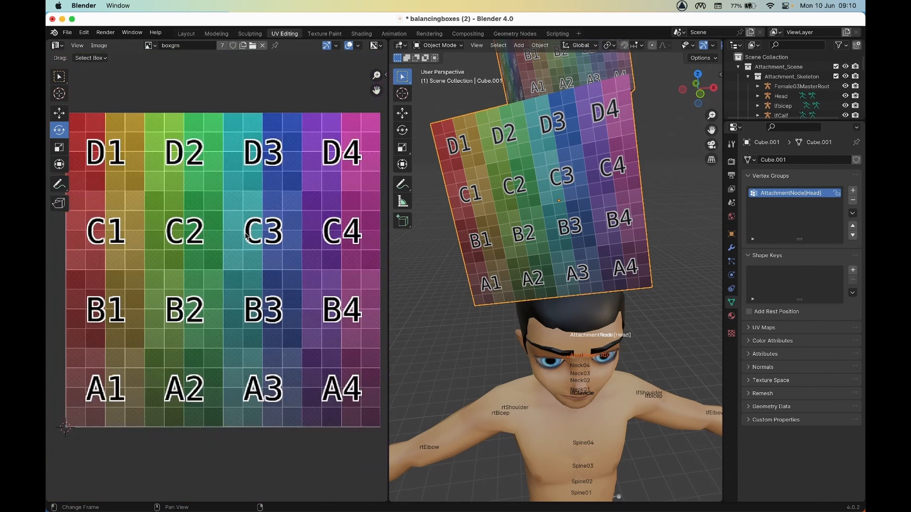
{"action": "middle_click_drag", "start_coordinate": [245, 233], "coordinate": [245, 233]}
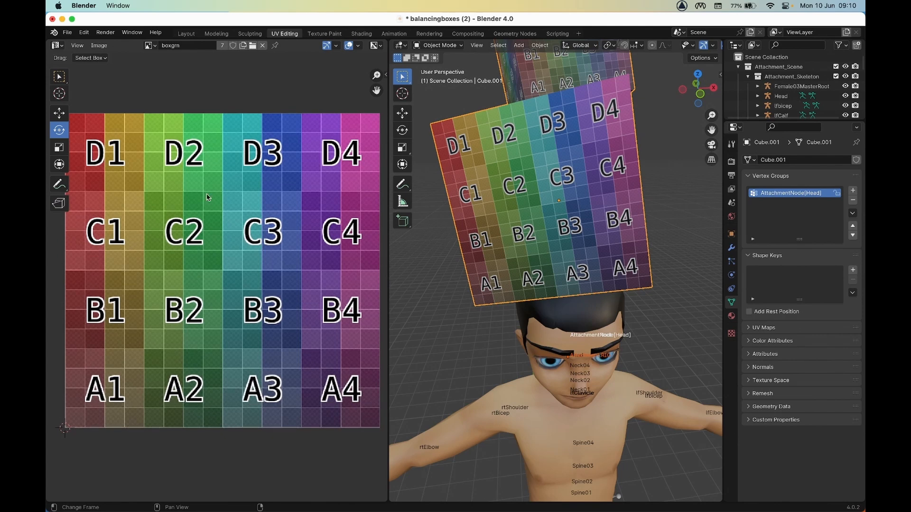
{"action": "left_click_drag", "start_coordinate": [85, 115], "coordinate": [307, 117]}
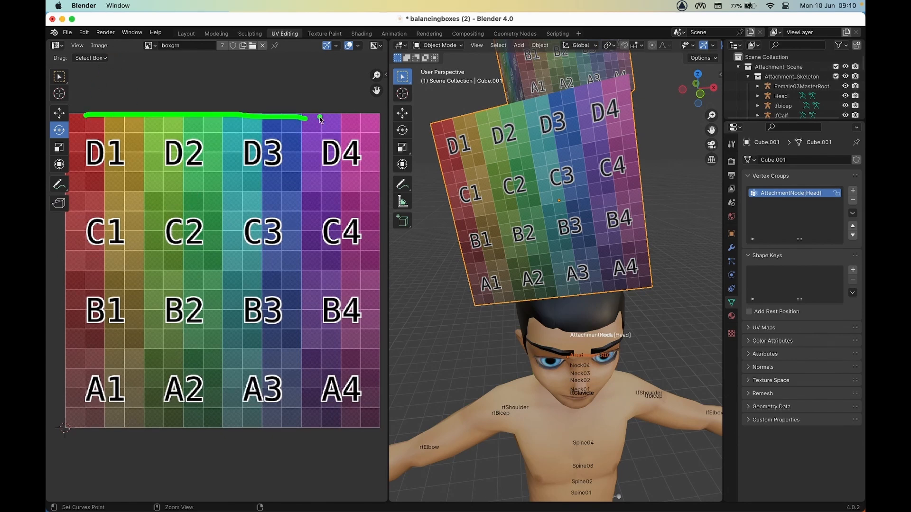
{"action": "left_click", "coordinate": [373, 115]}
{"action": "mouse_move", "coordinate": [372, 118]}
{"action": "left_mouse_down"}
{"action": "mouse_move", "coordinate": [370, 425]}
{"action": "mouse_move", "coordinate": [79, 402]}
{"action": "mouse_move", "coordinate": [96, 132]}
{"action": "left_mouse_up"}
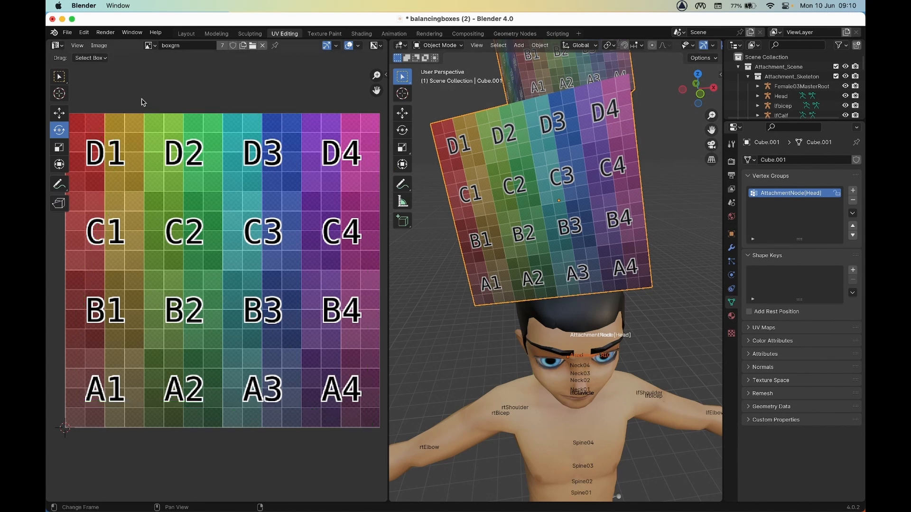
Save the cube texture image as boxgrn.jpg in JPEG format in the Documents folder
{"action": "left_click", "coordinate": [99, 45]}
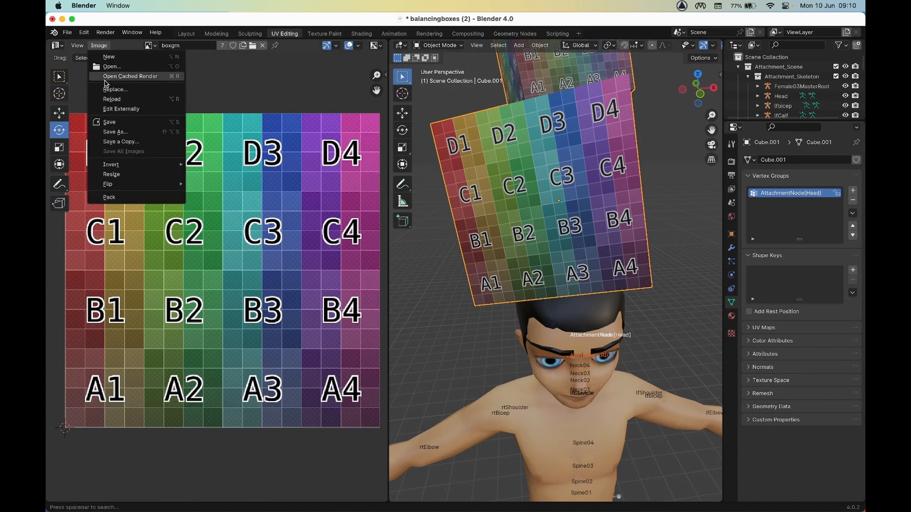
{"action": "left_click", "coordinate": [114, 132]}
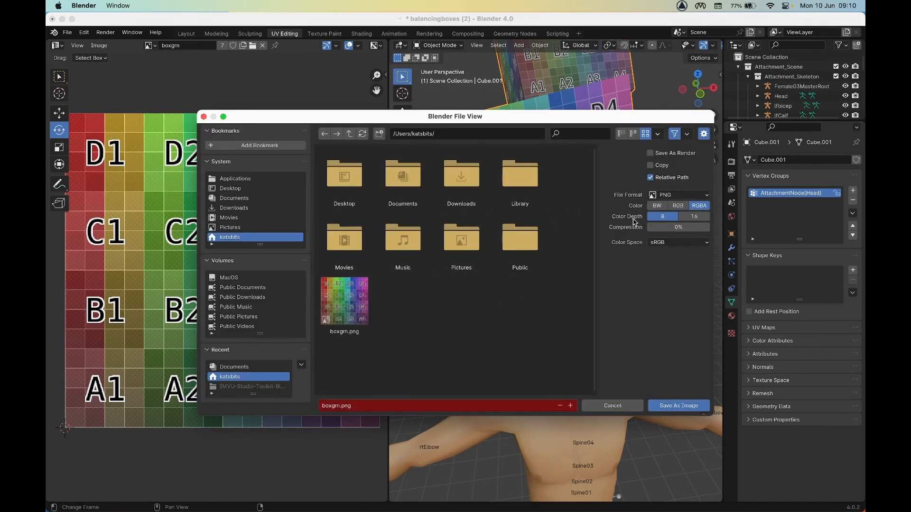
{"action": "left_click", "coordinate": [681, 196]}
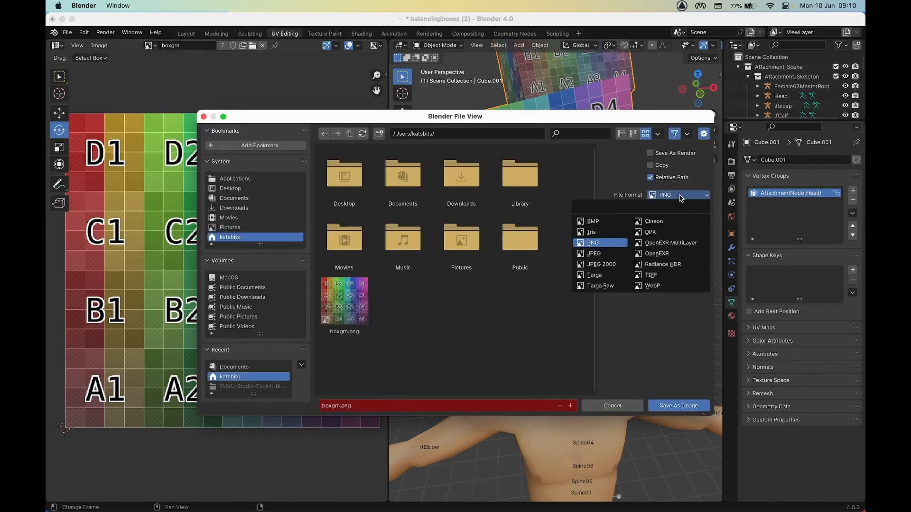
{"action": "left_click", "coordinate": [595, 255]}
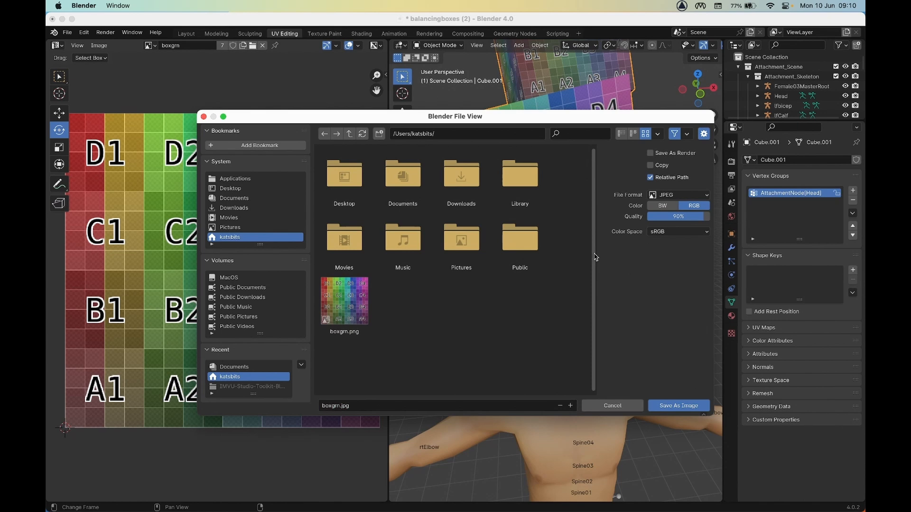
{"action": "double_click", "coordinate": [402, 175]}
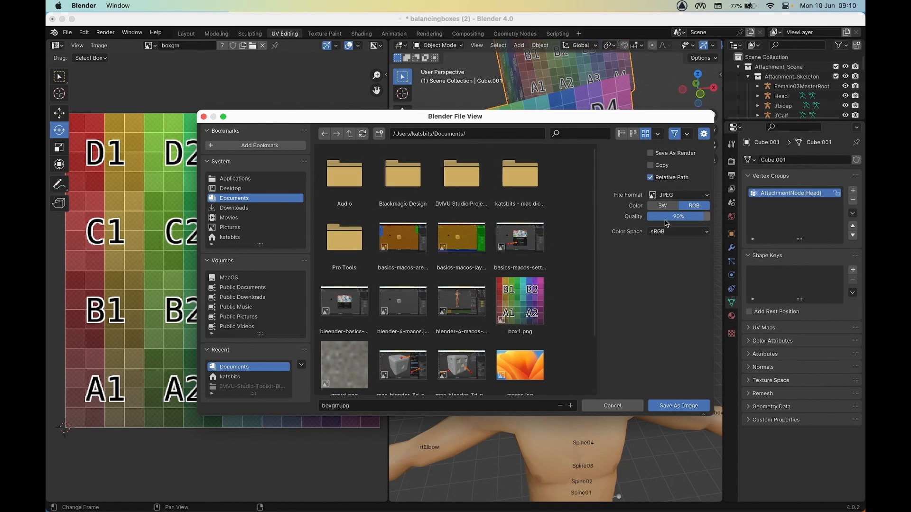
{"action": "left_click", "coordinate": [676, 407]}
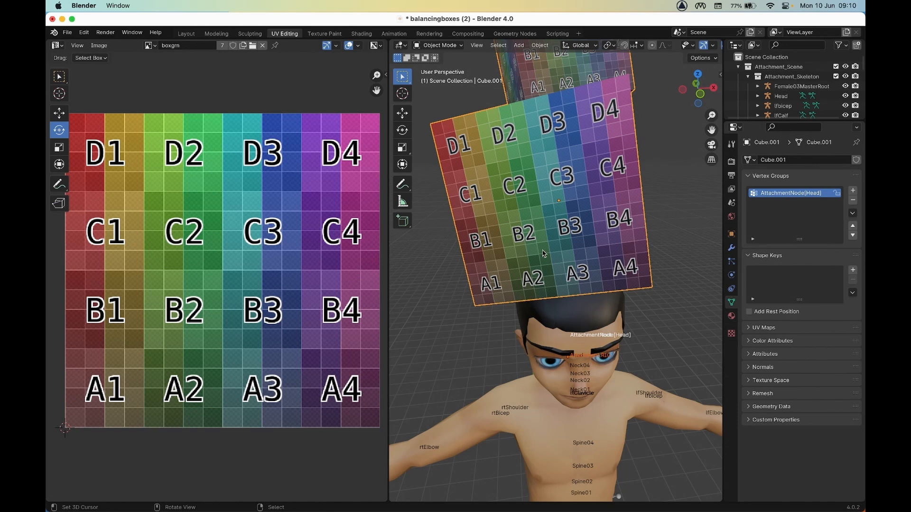
Check the image texture node of the box [0] material in the Shading workspace and return to Layout
{"action": "left_click", "coordinate": [362, 34]}
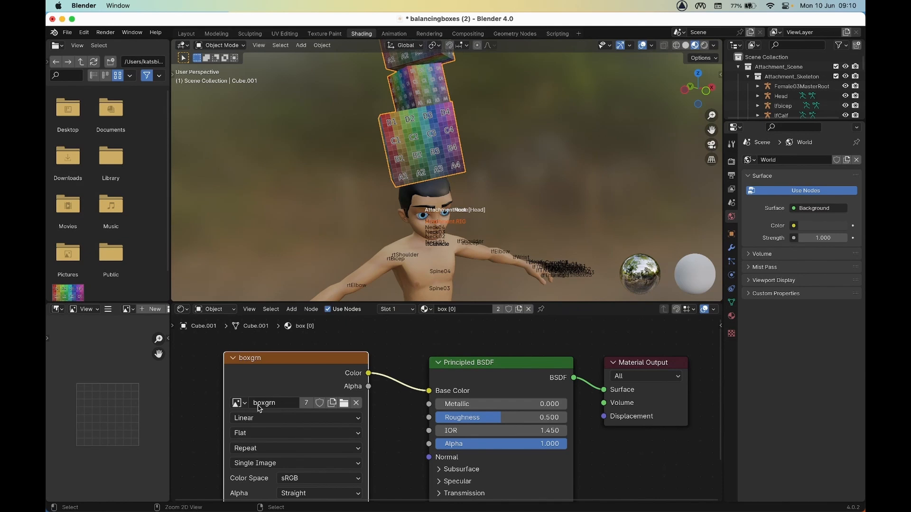
{"action": "mouse_move", "coordinate": [273, 397]}
{"action": "left_mouse_down"}
{"action": "mouse_move", "coordinate": [295, 394]}
{"action": "mouse_move", "coordinate": [266, 401]}
{"action": "left_mouse_up"}
{"action": "left_click", "coordinate": [187, 33]}
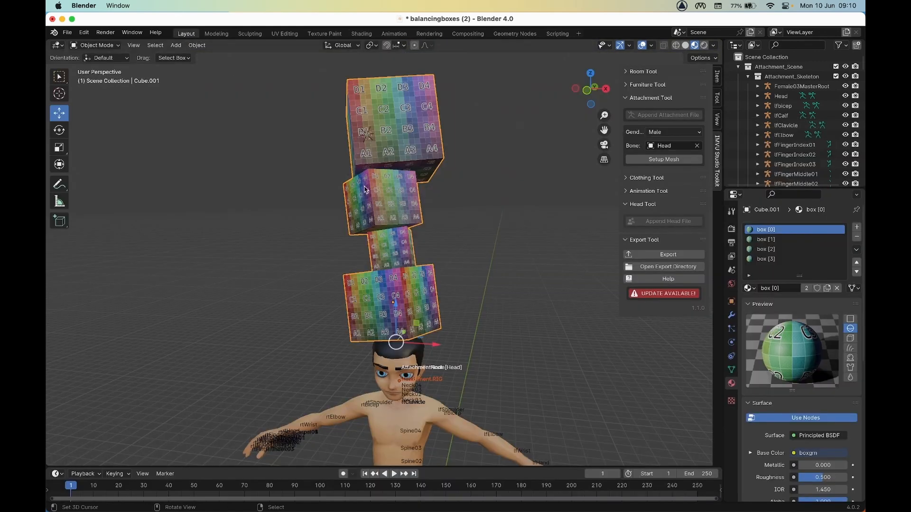
Export the selected cube stack again as an attachment FBX with the IMVU Studio Toolkit
{"action": "right_click", "coordinate": [389, 133]}
{"action": "mouse_move", "coordinate": [656, 240]}
{"action": "left_mouse_down"}
{"action": "mouse_move", "coordinate": [642, 249]}
{"action": "mouse_move", "coordinate": [661, 238]}
{"action": "left_mouse_up"}
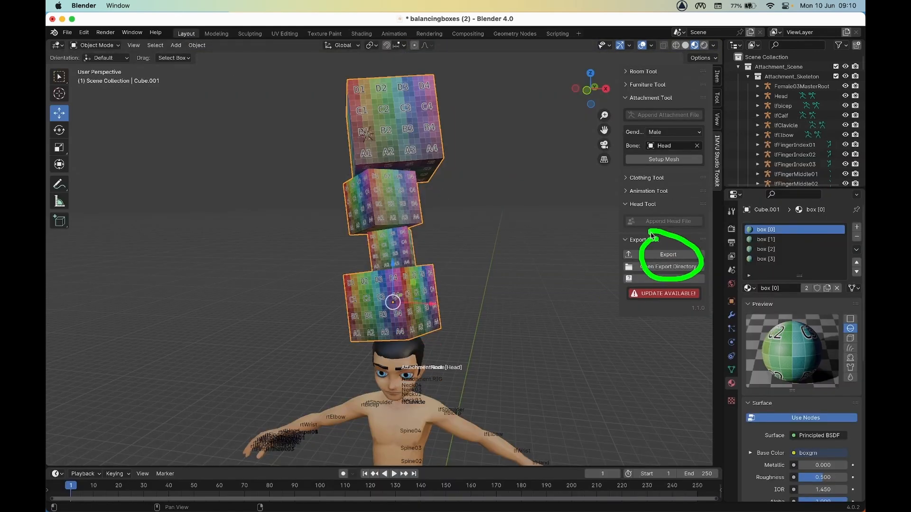
{"action": "left_click", "coordinate": [668, 255]}
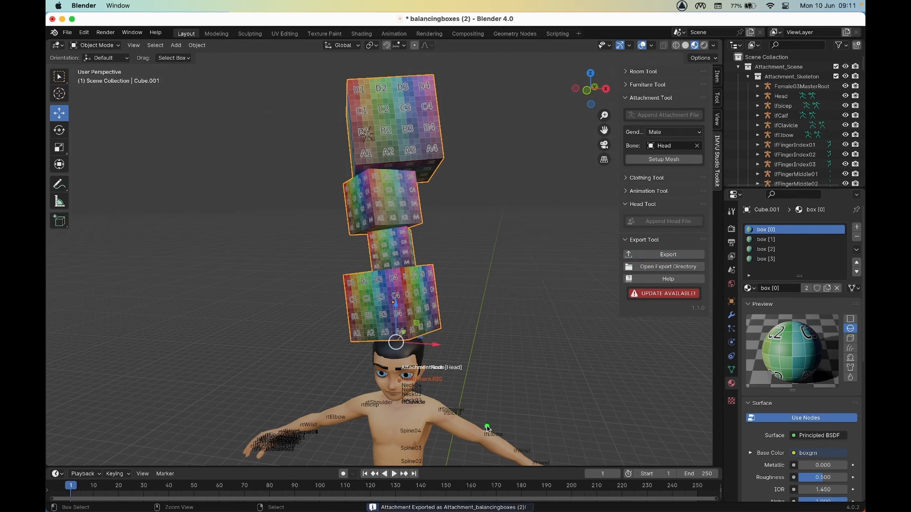
{"action": "mouse_move", "coordinate": [481, 364]}
{"action": "left_mouse_down"}
{"action": "mouse_move", "coordinate": [477, 450]}
{"action": "mouse_move", "coordinate": [510, 447]}
{"action": "left_mouse_up"}
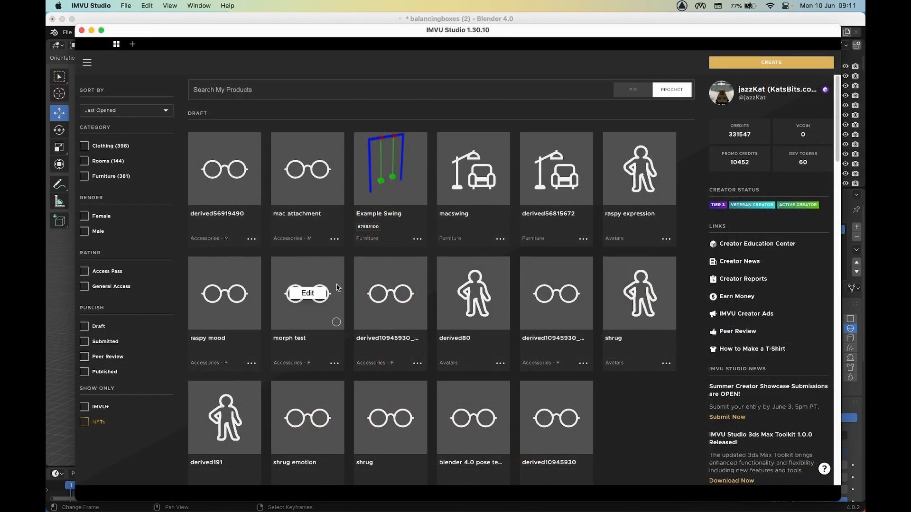
Switch to IMVU Studio and derive a new product from Empty Male Accessory in the men's accessories
{"action": "left_click_drag", "start_coordinate": [748, 62], "coordinate": [750, 60]}
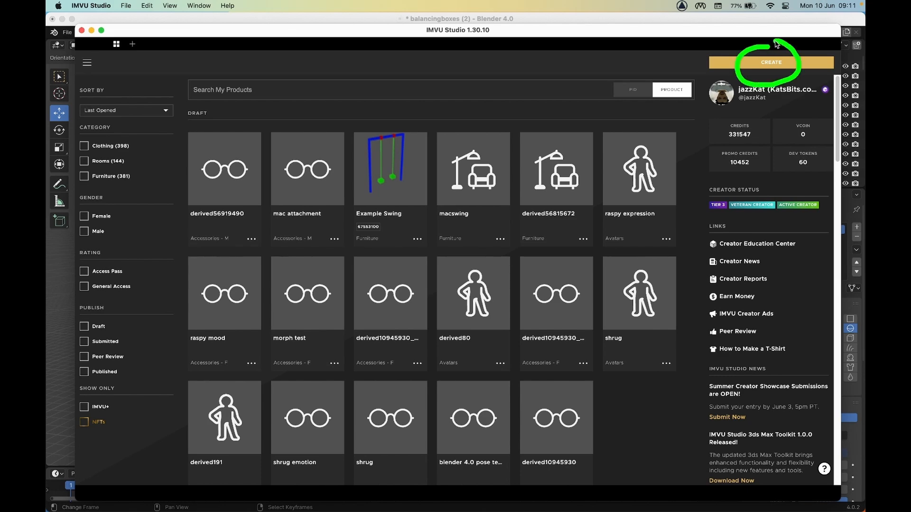
{"action": "left_click", "coordinate": [760, 88]}
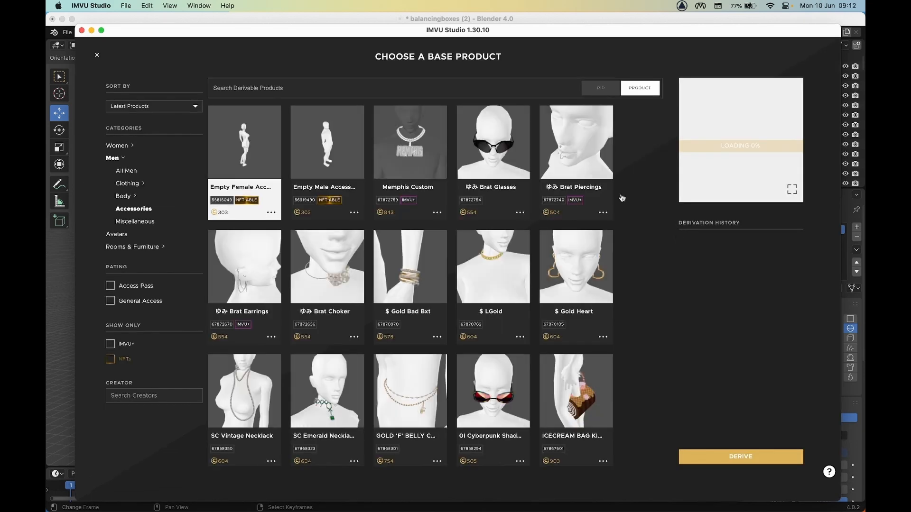
{"action": "left_click", "coordinate": [324, 138]}
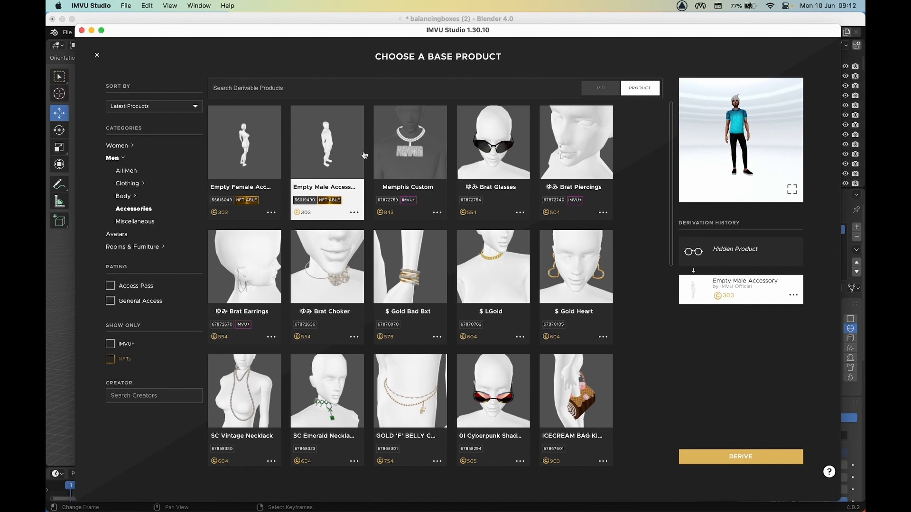
{"action": "left_click", "coordinate": [739, 456]}
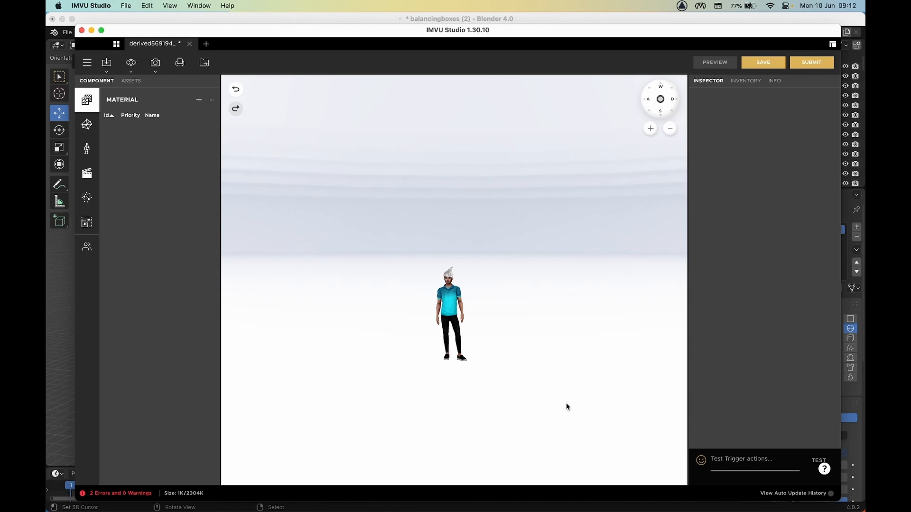
Load Attachment_balancingboxes (2).fbx from the Documents folder into the derived product as an FBX import
{"action": "left_click", "coordinate": [106, 62]}
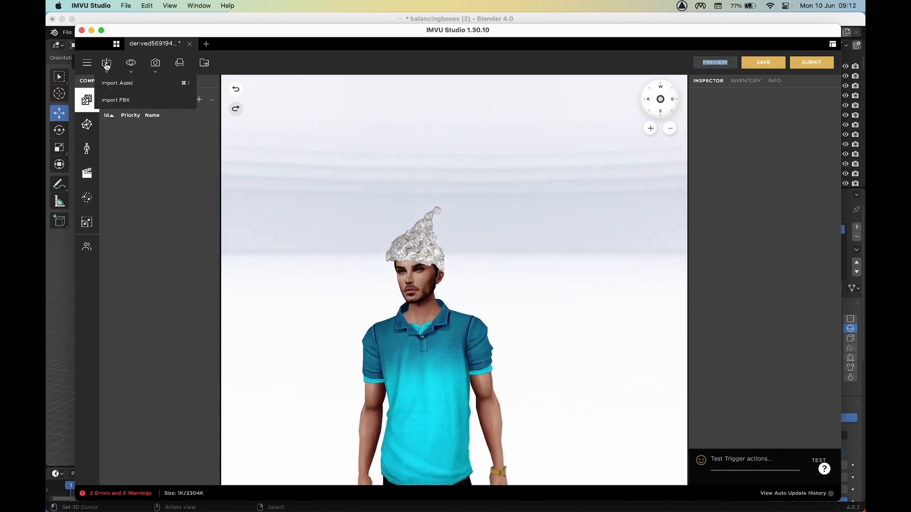
{"action": "left_click", "coordinate": [118, 107]}
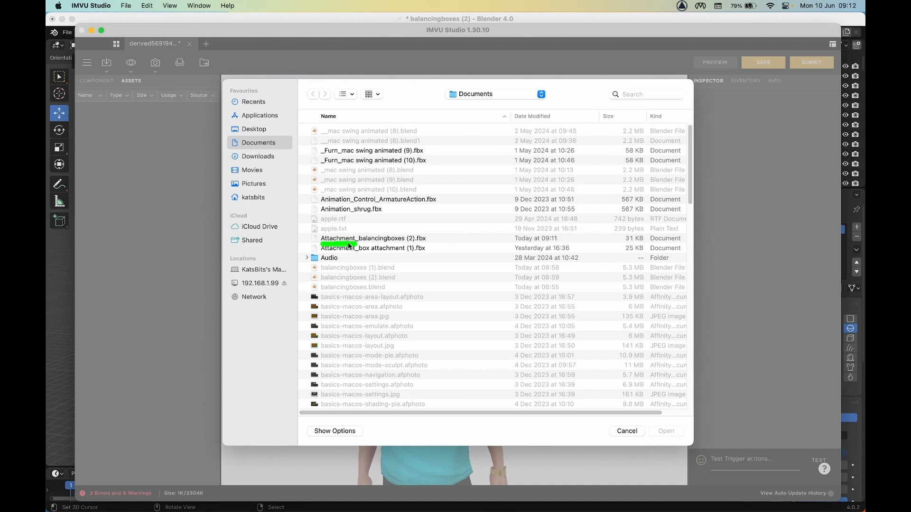
{"action": "left_click", "coordinate": [315, 241]}
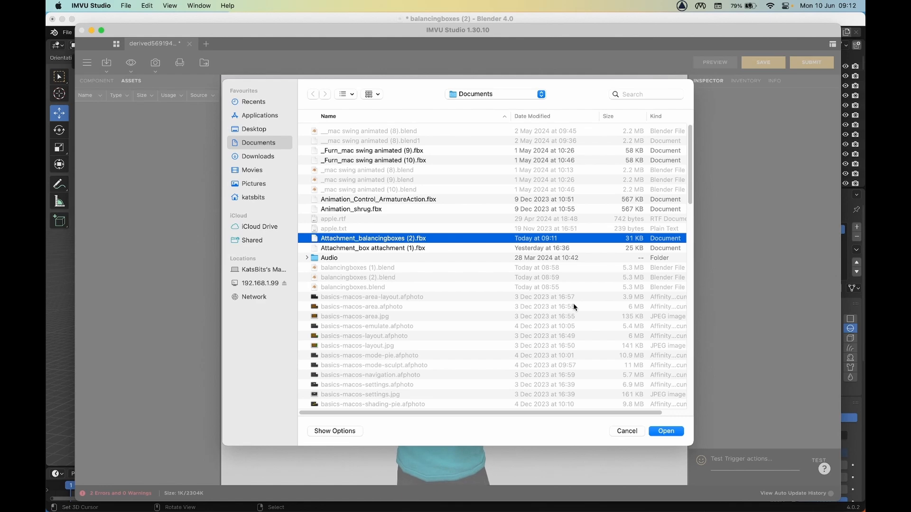
{"action": "left_click", "coordinate": [666, 432]}
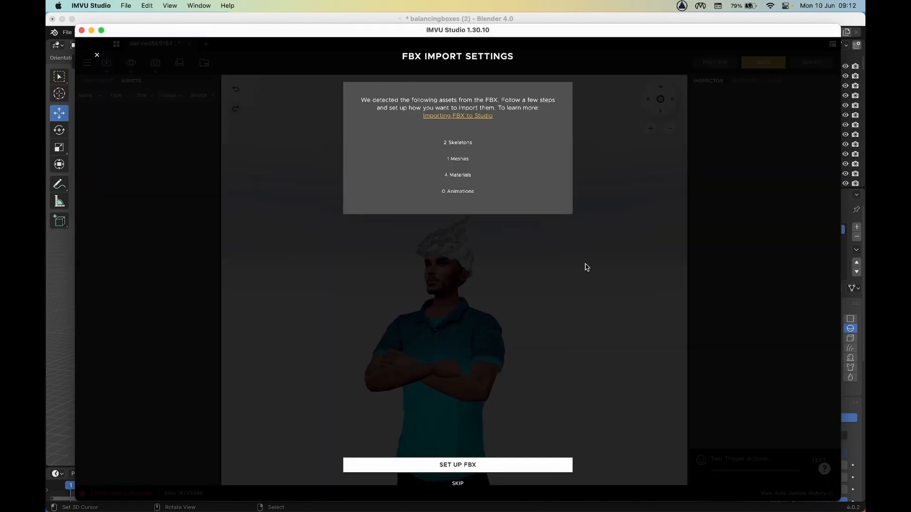
{"action": "mouse_move", "coordinate": [638, 95]}
{"action": "left_mouse_down"}
{"action": "mouse_move", "coordinate": [669, 175]}
{"action": "mouse_move", "coordinate": [646, 334]}
{"action": "left_mouse_up"}
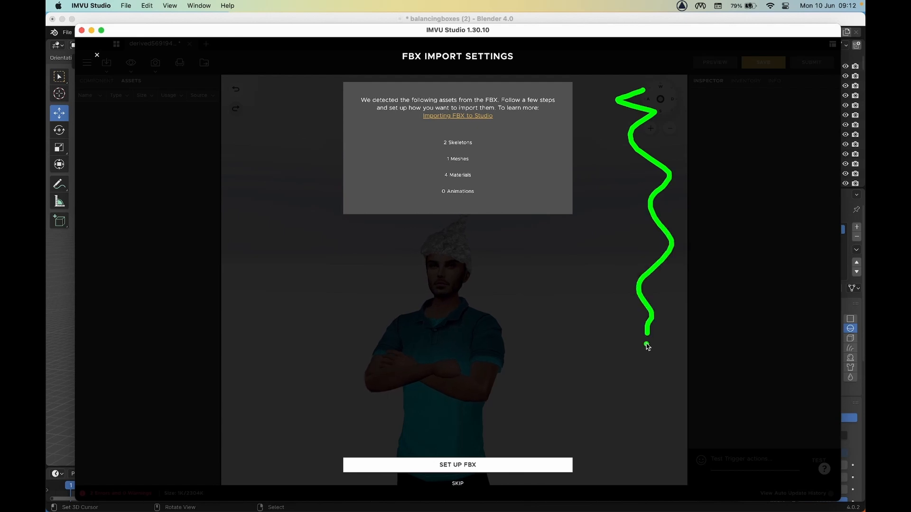
{"action": "left_click", "coordinate": [629, 316]}
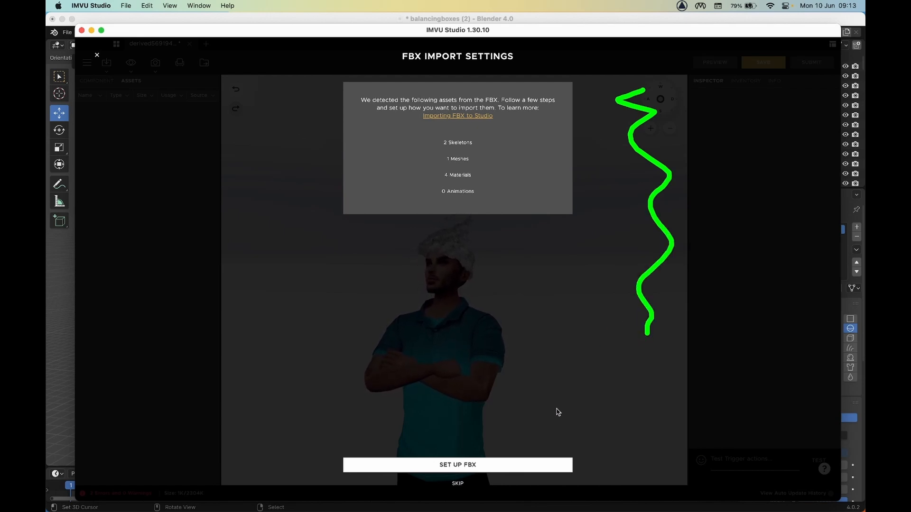
{"action": "mouse_move", "coordinate": [455, 446]}
{"action": "left_mouse_down"}
{"action": "mouse_move", "coordinate": [439, 472]}
{"action": "mouse_move", "coordinate": [453, 445]}
{"action": "left_mouse_up"}
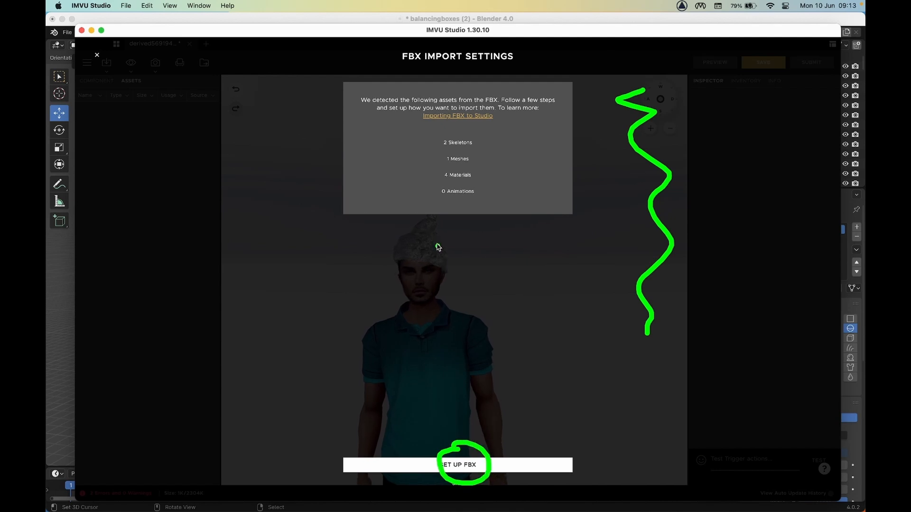
{"action": "mouse_move", "coordinate": [410, 182]}
{"action": "left_mouse_down"}
{"action": "mouse_move", "coordinate": [433, 185]}
{"action": "mouse_move", "coordinate": [426, 173]}
{"action": "left_mouse_up"}
{"action": "key", "text": "Escape"}
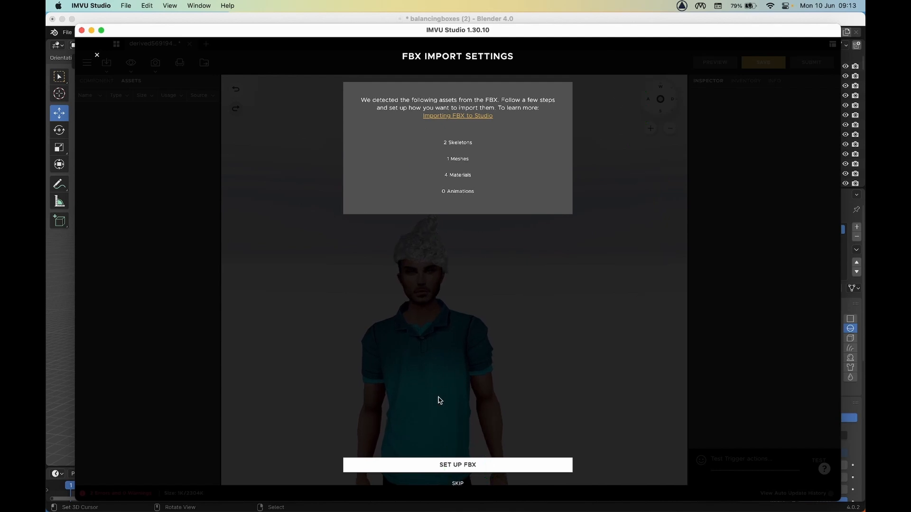
Set up the FBX import and assign the Cube.001 mesh the mesh ID [0] head
{"action": "left_click", "coordinate": [452, 468]}
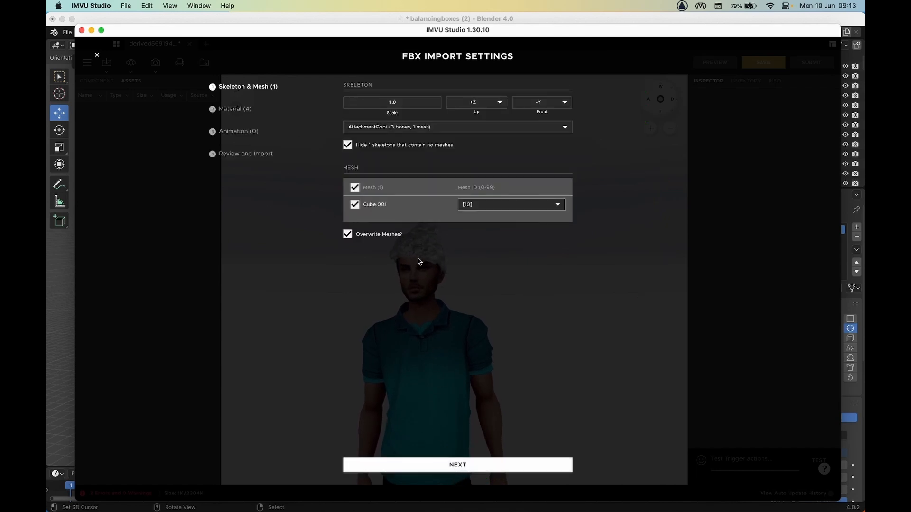
{"action": "left_click", "coordinate": [475, 205]}
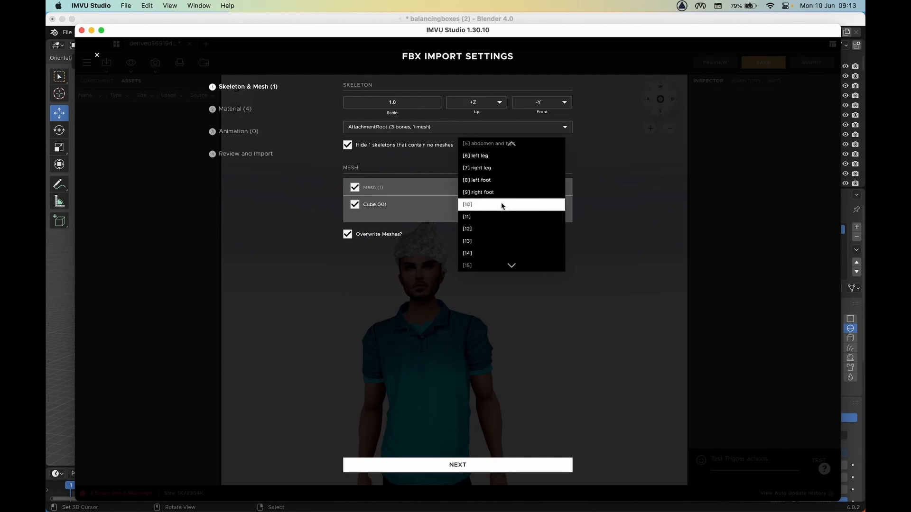
{"action": "scroll", "coordinate": [490, 190], "scroll_direction": "up", "scroll_amount": 3}
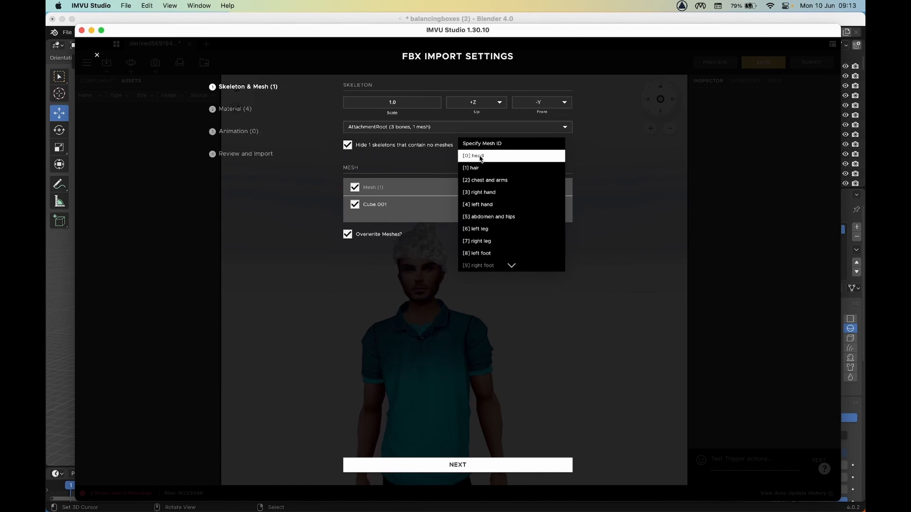
{"action": "left_click", "coordinate": [481, 158]}
{"action": "left_click_drag", "start_coordinate": [520, 113], "coordinate": [552, 98]}
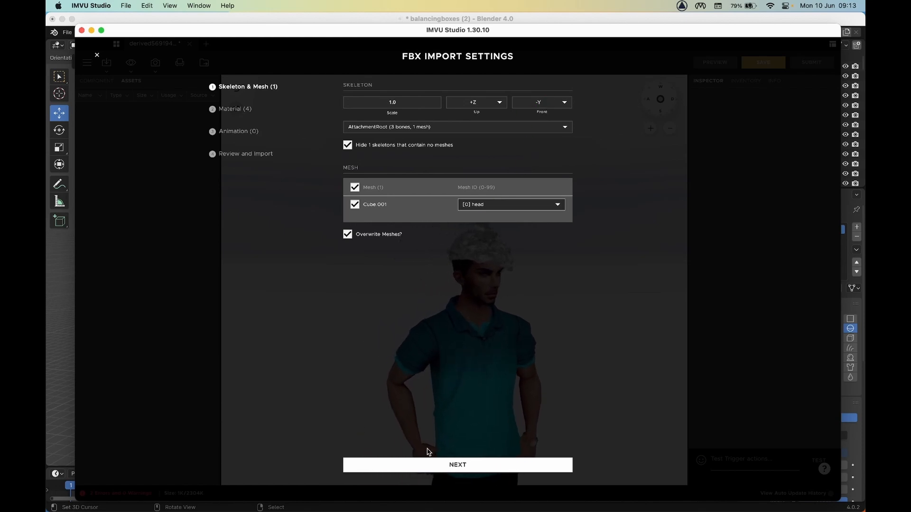
{"action": "mouse_move", "coordinate": [460, 457]}
{"action": "left_mouse_down"}
{"action": "mouse_move", "coordinate": [462, 478]}
{"action": "mouse_move", "coordinate": [453, 467]}
{"action": "left_mouse_up"}
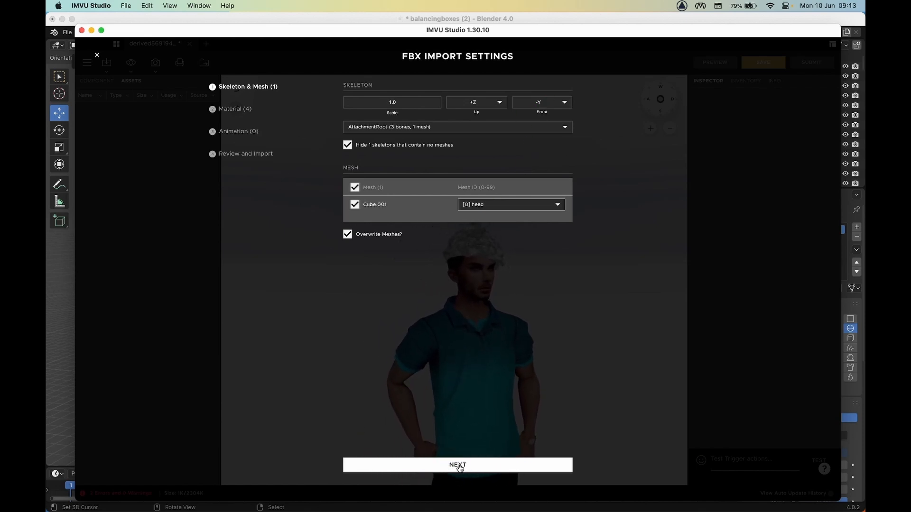
{"action": "left_click", "coordinate": [458, 467]}
Replace the texture of the box_[2] material with gravel.png from the Documents folder
{"action": "mouse_move", "coordinate": [533, 110]}
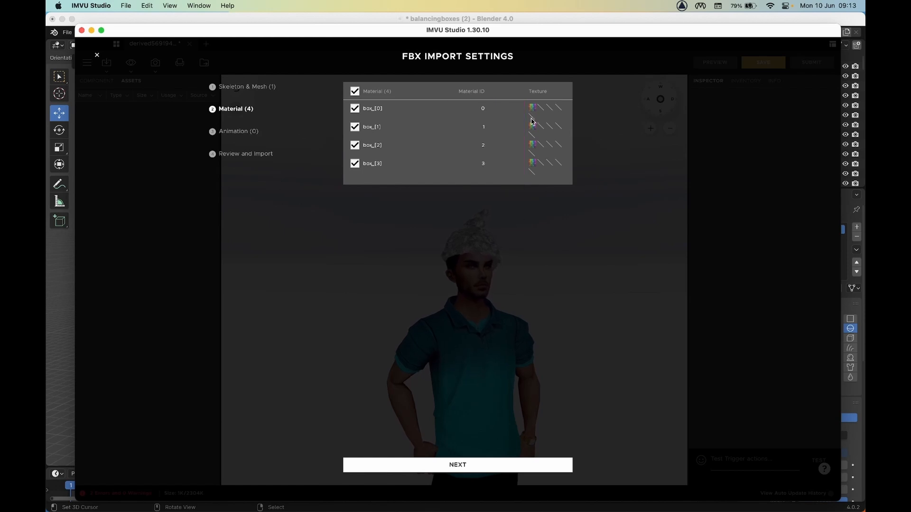
{"action": "mouse_move", "coordinate": [534, 169]}
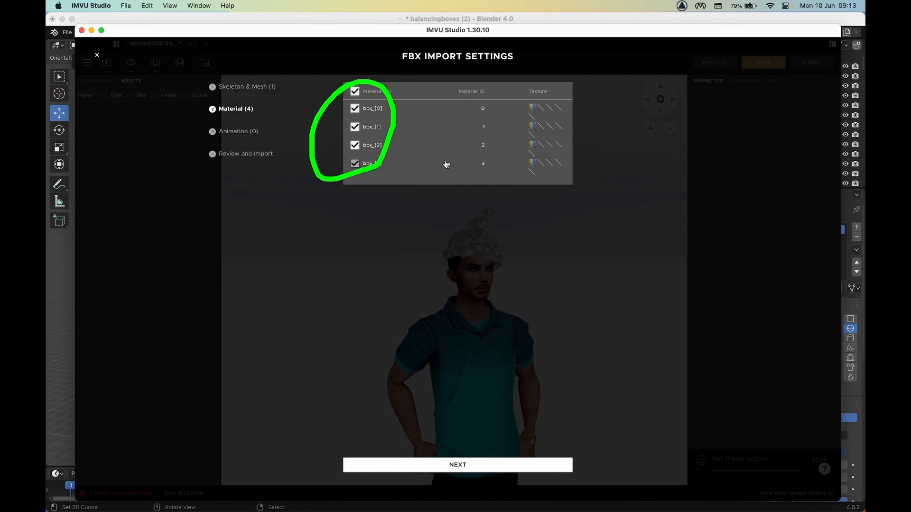
{"action": "left_click", "coordinate": [532, 145]}
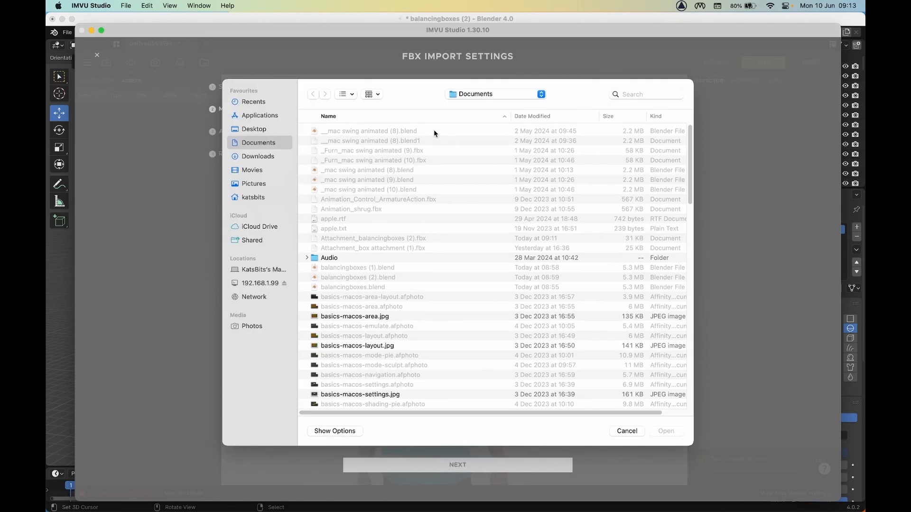
{"action": "left_click", "coordinate": [353, 94]}
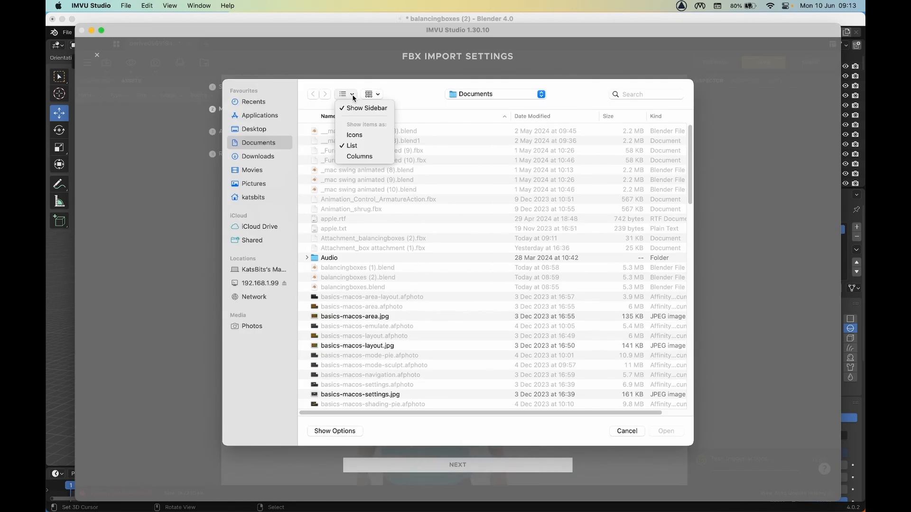
{"action": "left_click", "coordinate": [352, 135]}
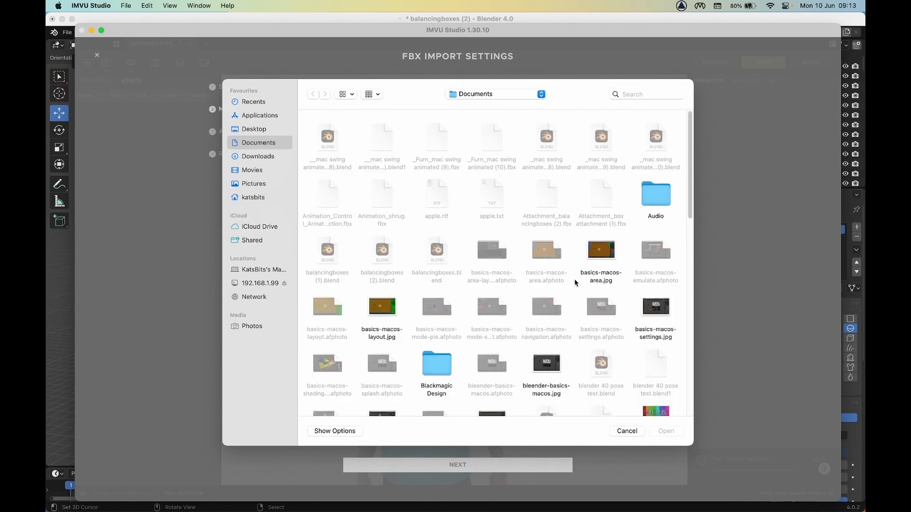
{"action": "scroll", "coordinate": [573, 277], "scroll_direction": "down", "scroll_amount": 5}
{"action": "scroll", "coordinate": [573, 280], "scroll_direction": "down", "scroll_amount": 10}
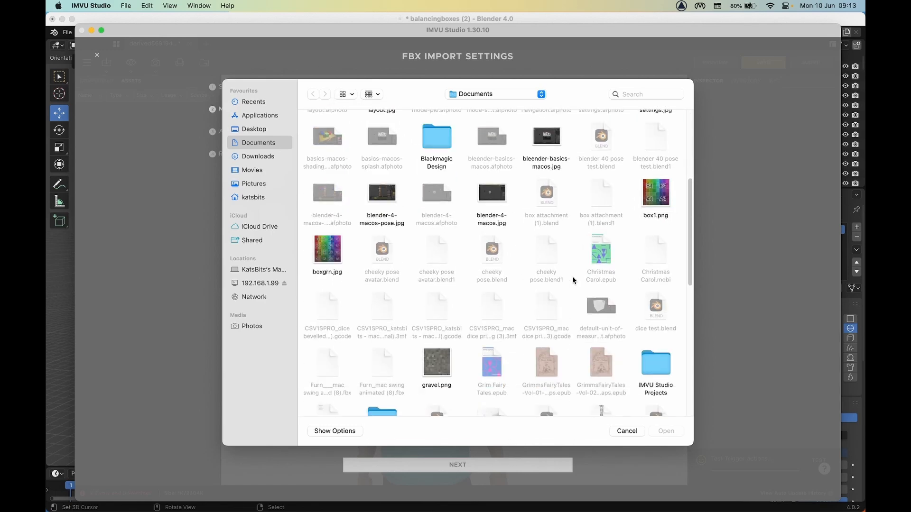
{"action": "scroll", "coordinate": [458, 248], "scroll_direction": "up", "scroll_amount": 2}
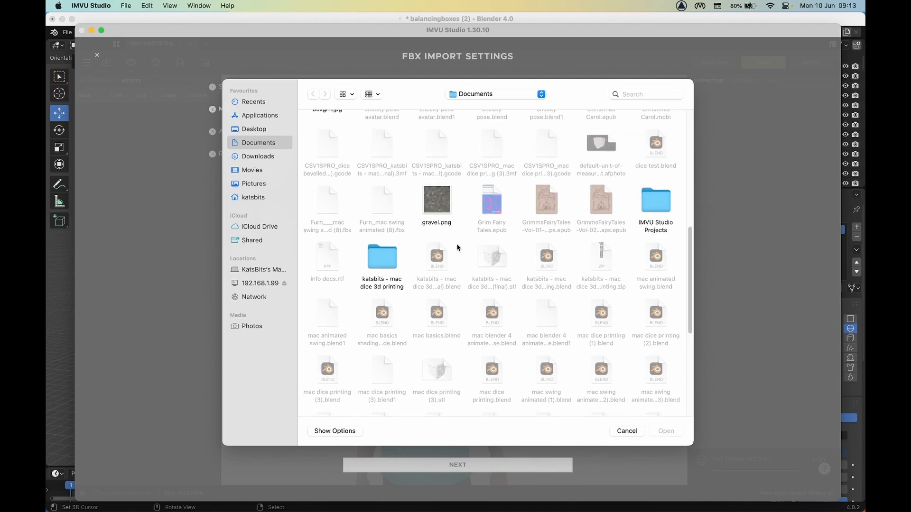
{"action": "left_click", "coordinate": [436, 201]}
{"action": "left_click", "coordinate": [666, 432]}
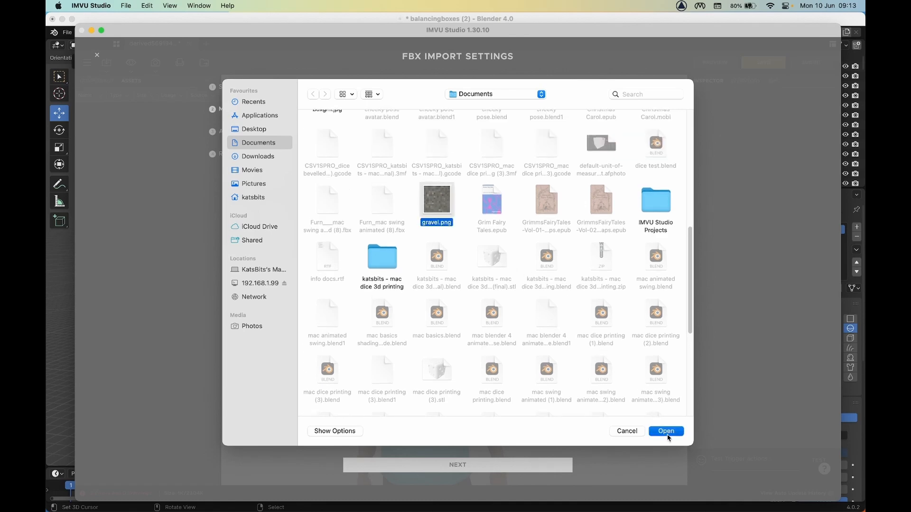
Accept the material and animation settings, review the asset list and import the FBX into the product
{"action": "mouse_move", "coordinate": [535, 151]}
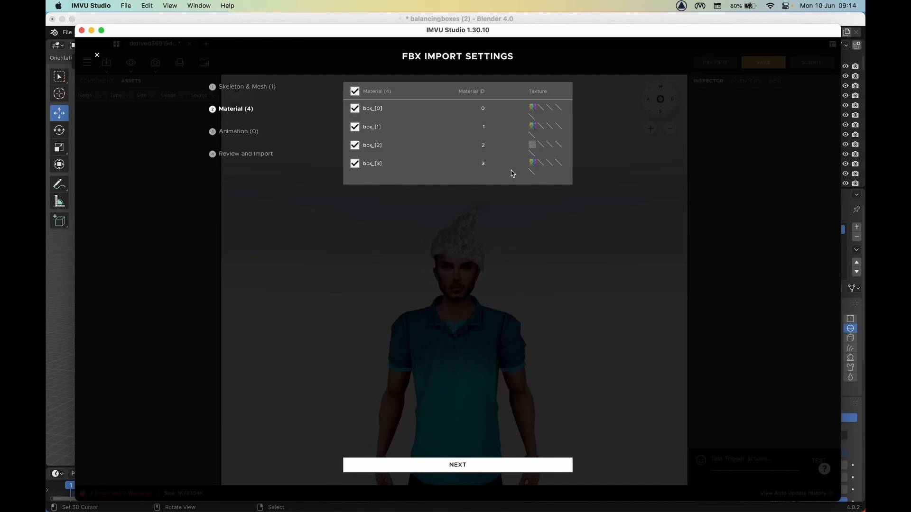
{"action": "mouse_move", "coordinate": [352, 104]}
{"action": "left_mouse_down"}
{"action": "mouse_move", "coordinate": [338, 124]}
{"action": "mouse_move", "coordinate": [338, 203]}
{"action": "mouse_move", "coordinate": [403, 176]}
{"action": "mouse_move", "coordinate": [355, 96]}
{"action": "left_mouse_up"}
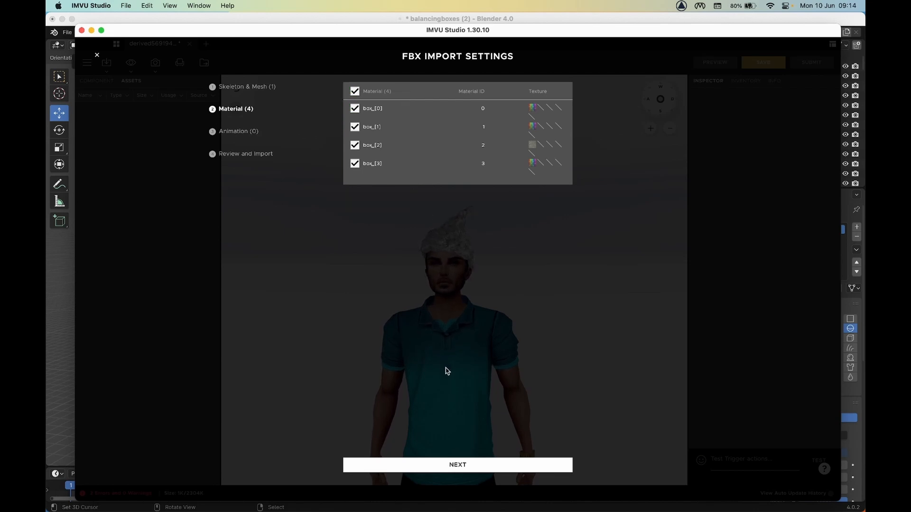
{"action": "left_click", "coordinate": [456, 471]}
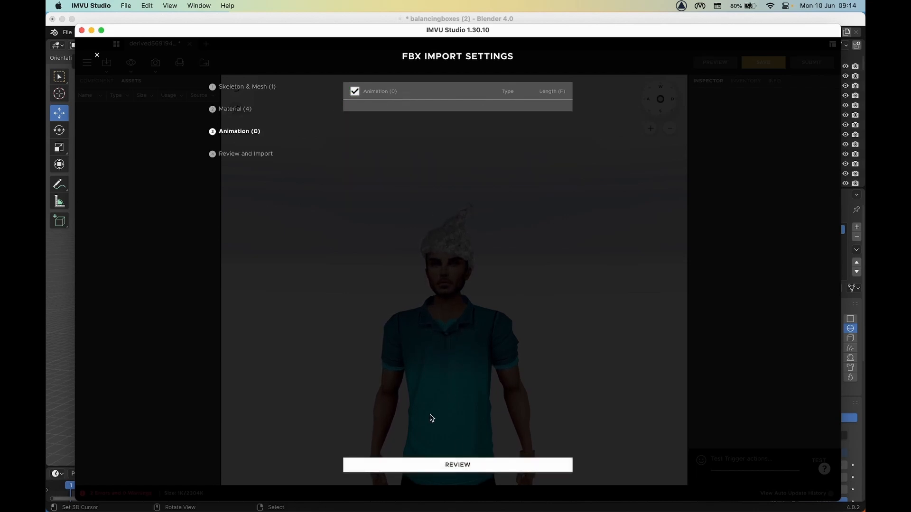
{"action": "double_click", "coordinate": [459, 467]}
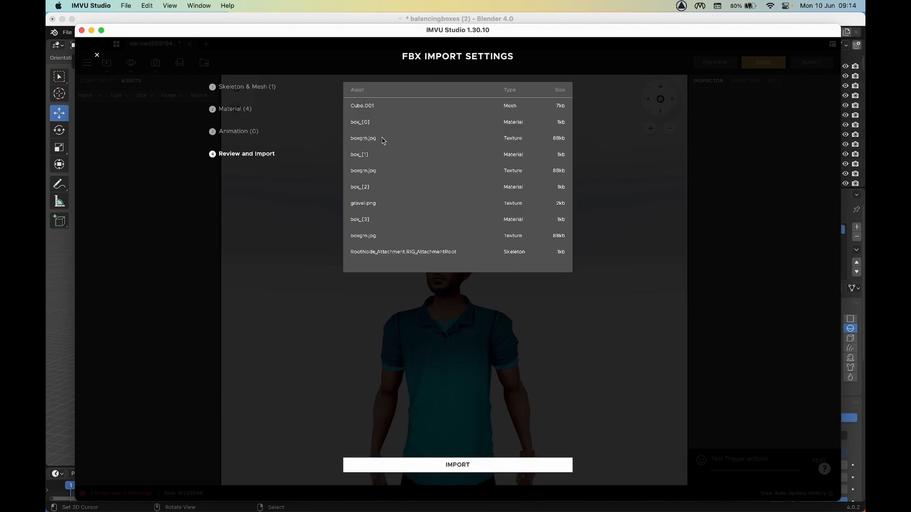
{"action": "left_click_drag", "start_coordinate": [329, 110], "coordinate": [330, 272]}
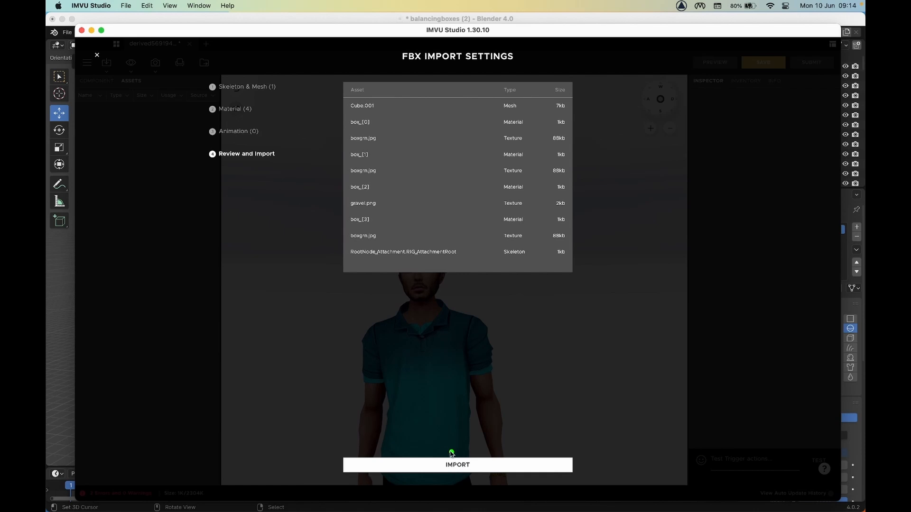
{"action": "left_click", "coordinate": [460, 466]}
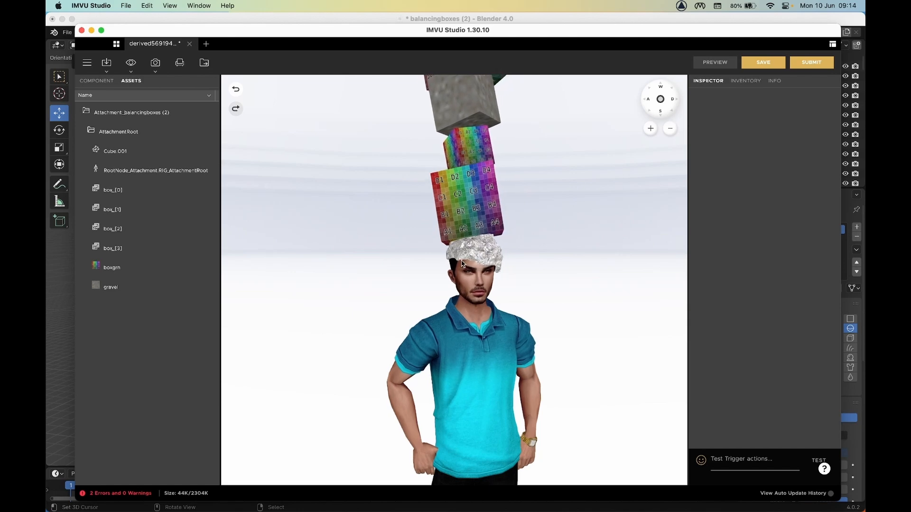
Examine how the imported cube stack and its textures sit on the avatar's head
{"action": "right_click_drag", "start_coordinate": [418, 209], "coordinate": [408, 306]}
{"action": "left_click_drag", "start_coordinate": [409, 305], "coordinate": [388, 320]}
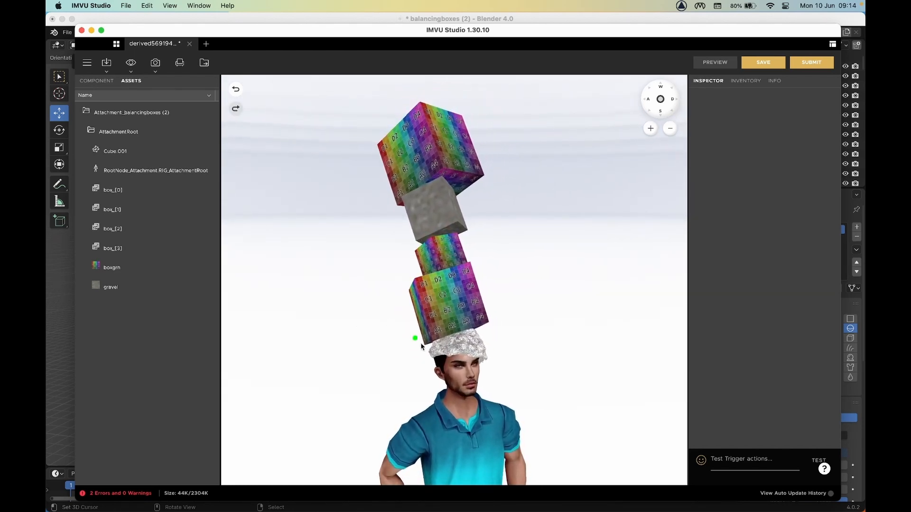
{"action": "mouse_move", "coordinate": [467, 329]}
{"action": "left_mouse_down"}
{"action": "mouse_move", "coordinate": [460, 361]}
{"action": "mouse_move", "coordinate": [474, 357]}
{"action": "left_mouse_up"}
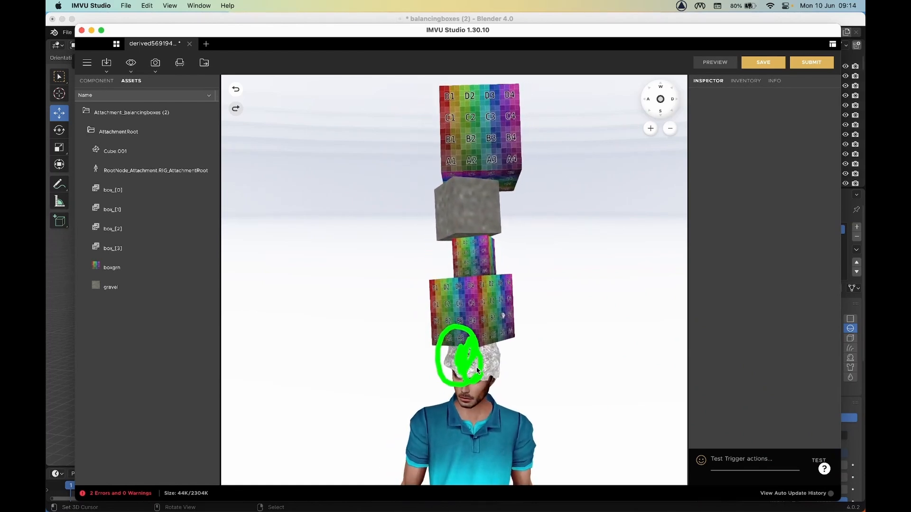
{"action": "left_click_drag", "start_coordinate": [465, 341], "coordinate": [496, 326]}
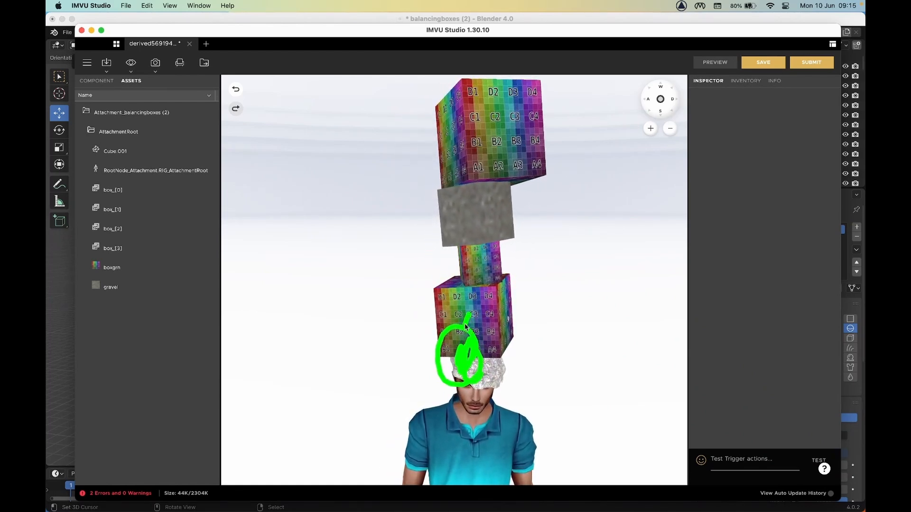
{"action": "mouse_move", "coordinate": [474, 205]}
{"action": "left_mouse_down"}
{"action": "mouse_move", "coordinate": [495, 191]}
{"action": "mouse_move", "coordinate": [499, 213]}
{"action": "left_mouse_up"}
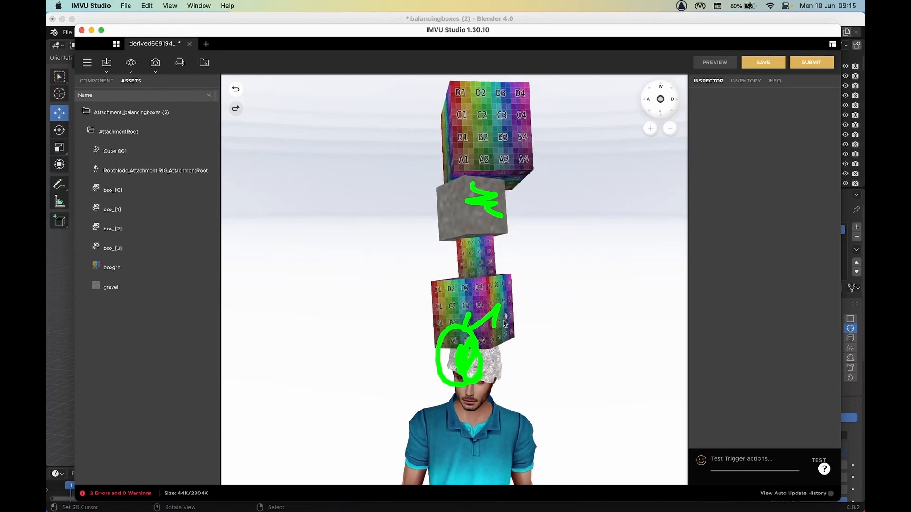
{"action": "key", "text": "Escape"}
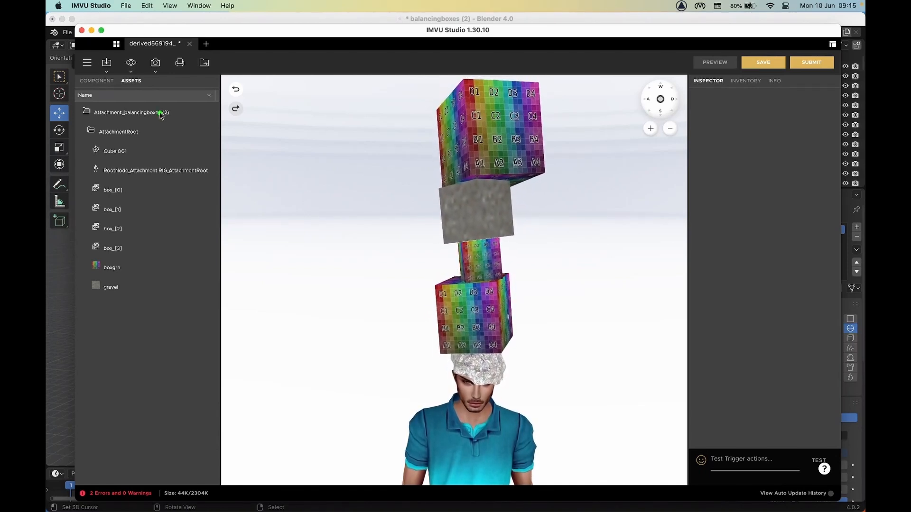
Replace the diffuse texture of the box_[0] material with rock gold.png and preview it on the avatar
{"action": "mouse_move", "coordinate": [95, 85]}
{"action": "left_mouse_down"}
{"action": "mouse_move", "coordinate": [76, 71]}
{"action": "mouse_move", "coordinate": [135, 84]}
{"action": "mouse_move", "coordinate": [97, 79]}
{"action": "left_mouse_up"}
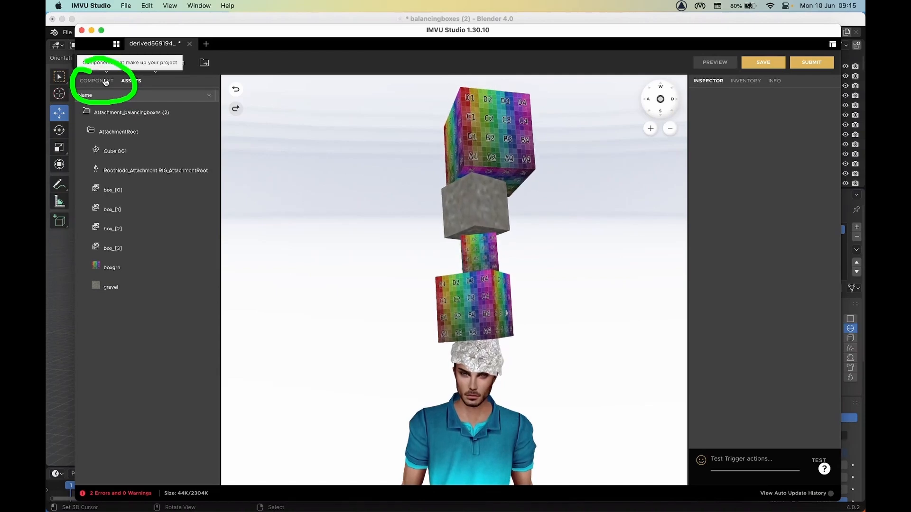
{"action": "key", "text": "Escape"}
{"action": "left_click", "coordinate": [96, 80]}
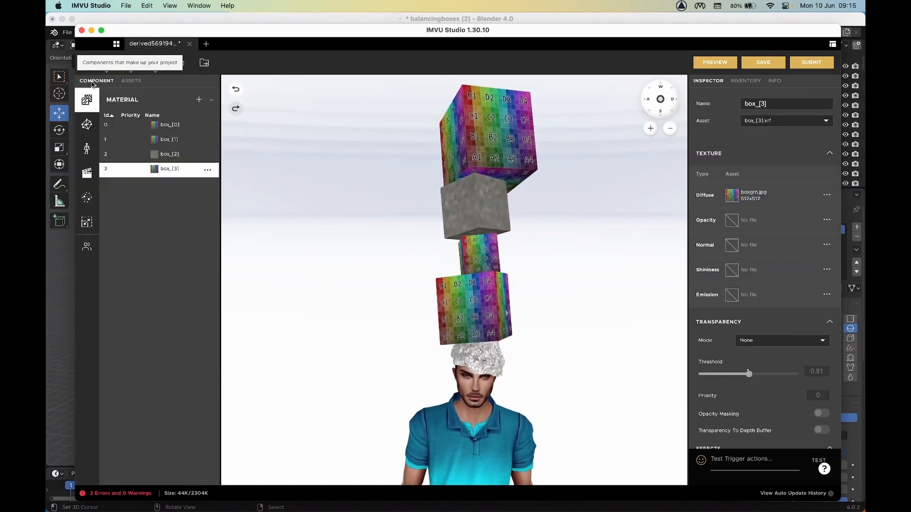
{"action": "left_click", "coordinate": [172, 126]}
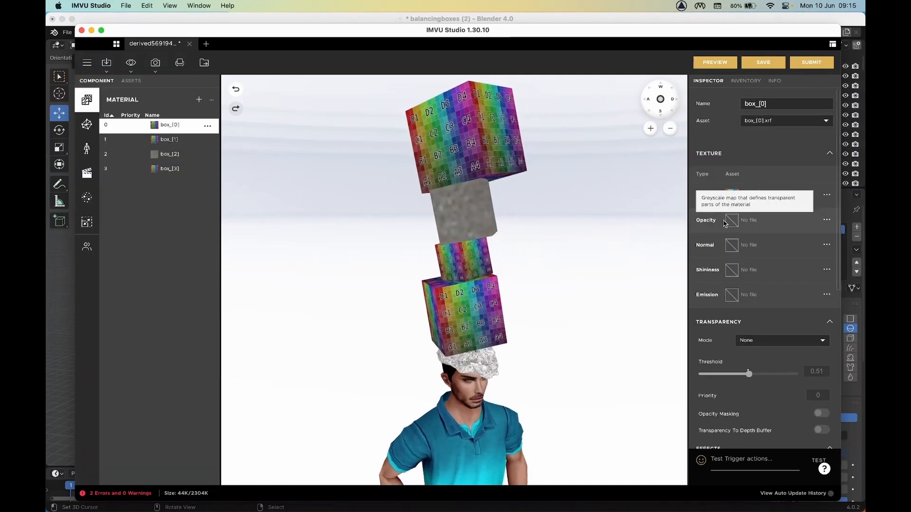
{"action": "left_click", "coordinate": [733, 197]}
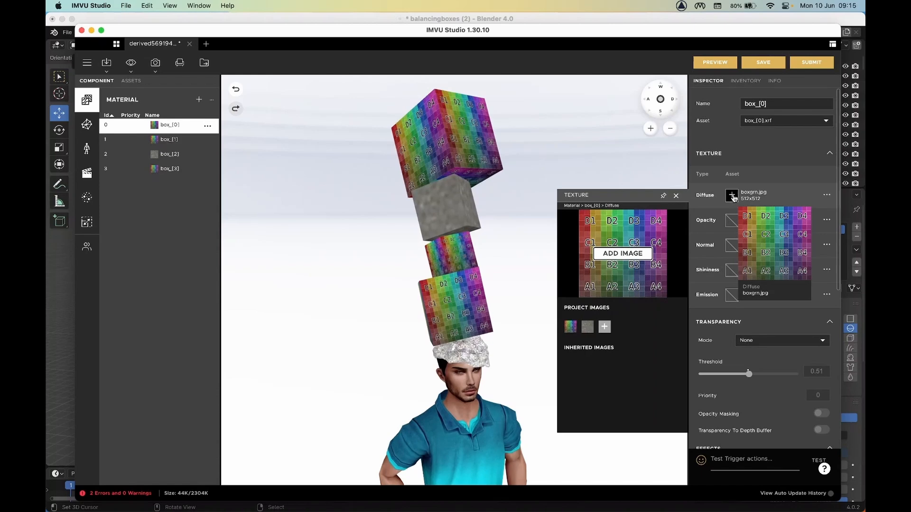
{"action": "left_click", "coordinate": [622, 254]}
{"action": "scroll", "coordinate": [498, 258], "scroll_direction": "down", "scroll_amount": 5}
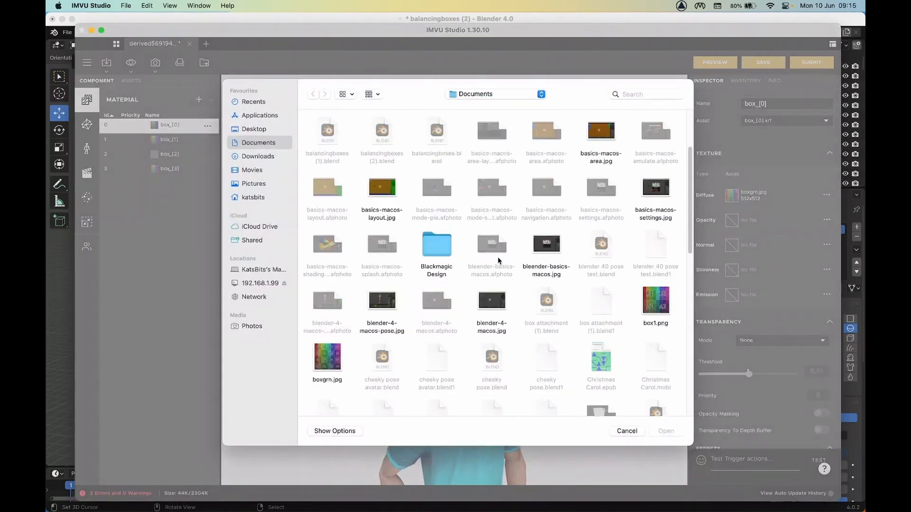
{"action": "scroll", "coordinate": [497, 260], "scroll_direction": "down", "scroll_amount": 15}
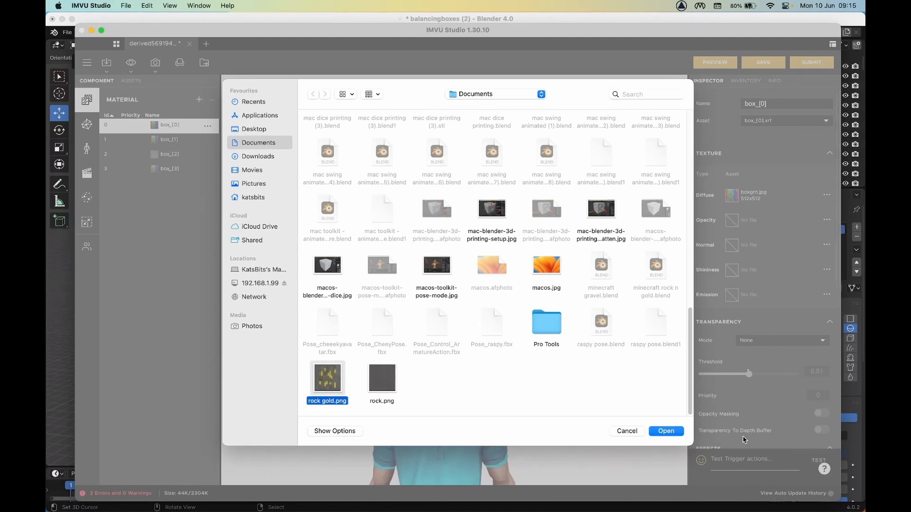
{"action": "left_click", "coordinate": [665, 431]}
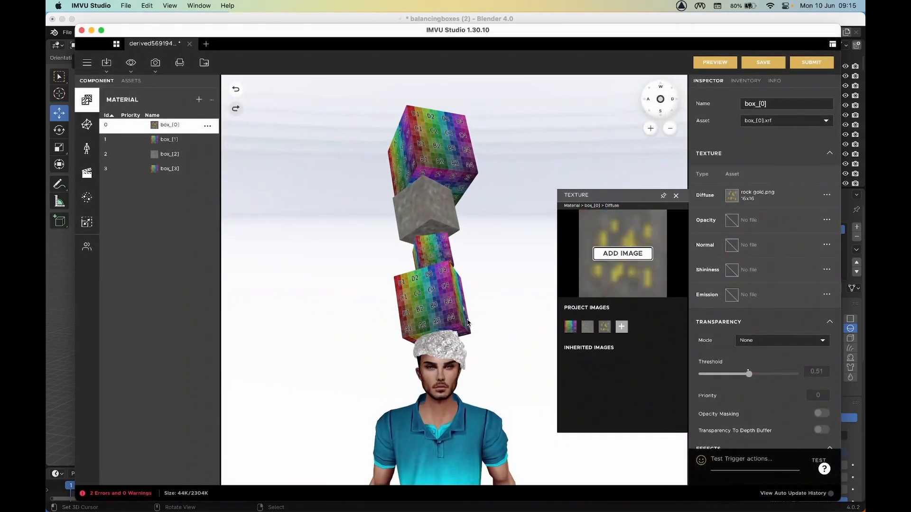
{"action": "left_click", "coordinate": [715, 64]}
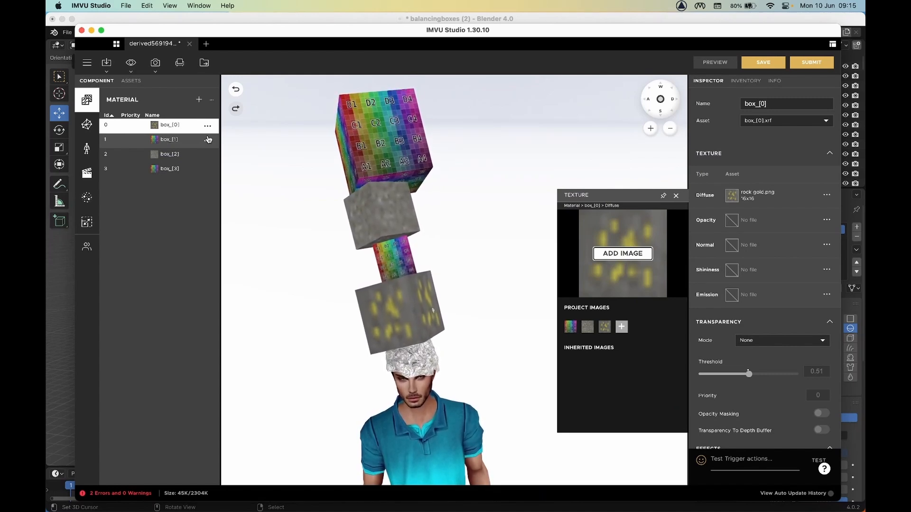
Save the project as a new product named "mac attachments"
{"action": "left_click", "coordinate": [85, 65]}
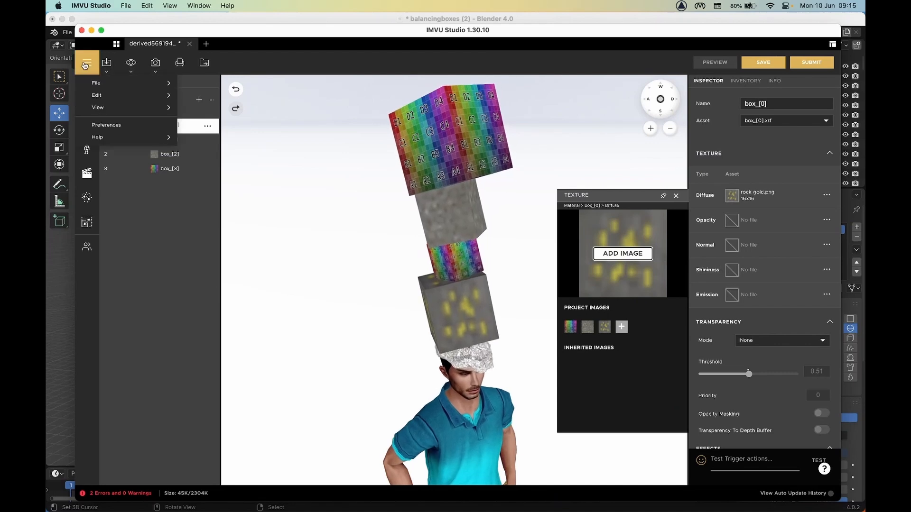
{"action": "mouse_move", "coordinate": [98, 87]}
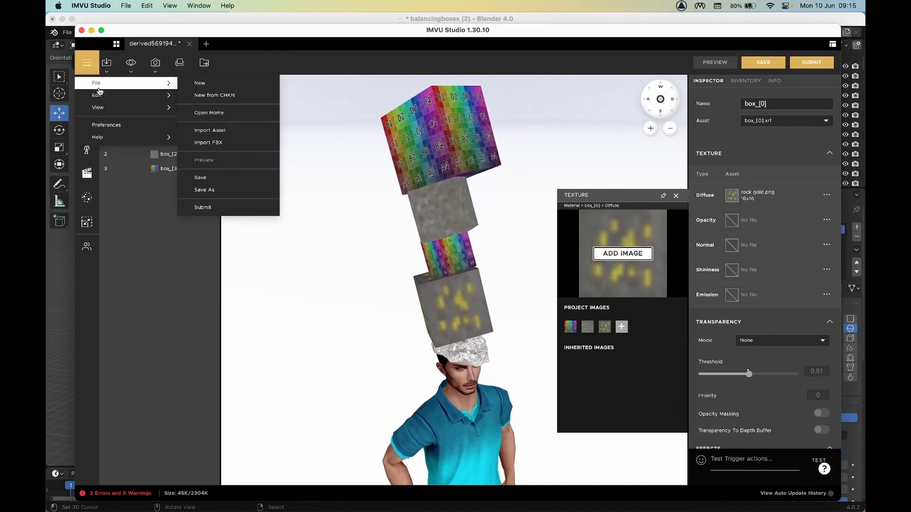
{"action": "left_click", "coordinate": [204, 190]}
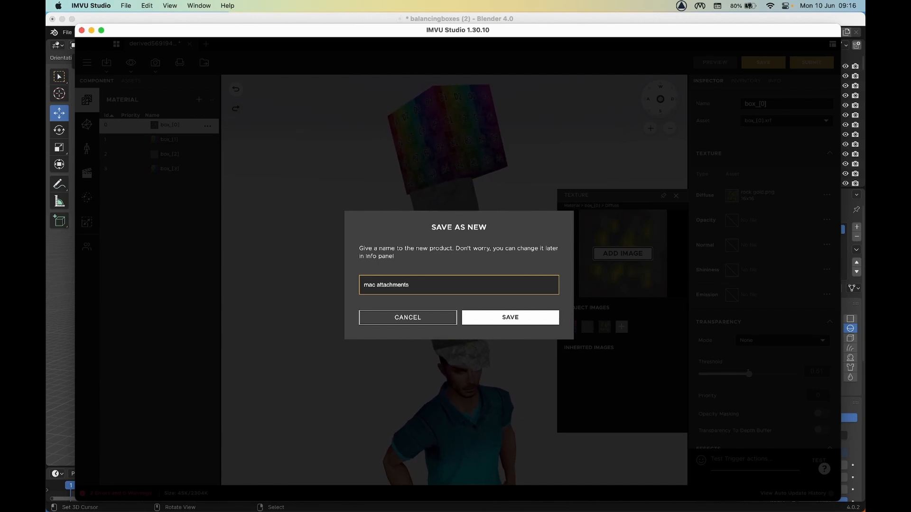
{"action": "key", "text": "Return"}
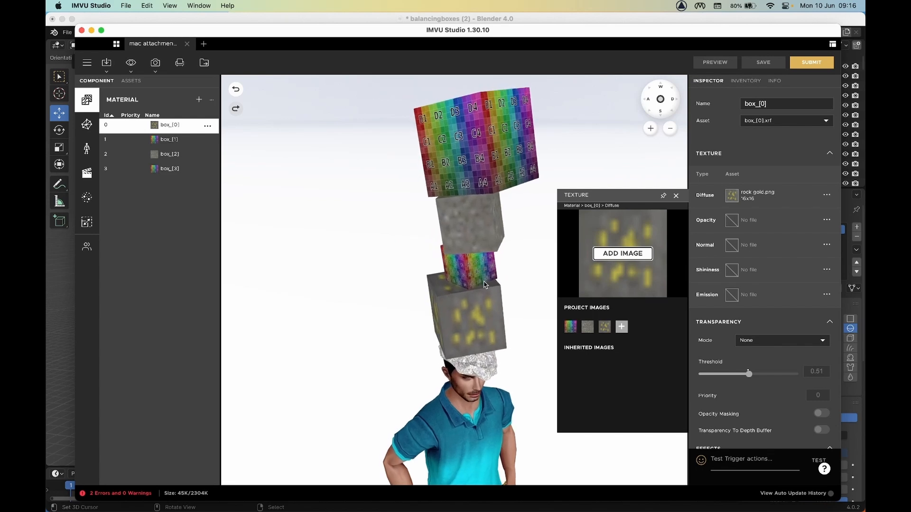
Review the product's info settings, including images, general details, price, keywords and controls
{"action": "left_click", "coordinate": [775, 82]}
{"action": "scroll", "coordinate": [776, 276], "scroll_direction": "down", "scroll_amount": 5}
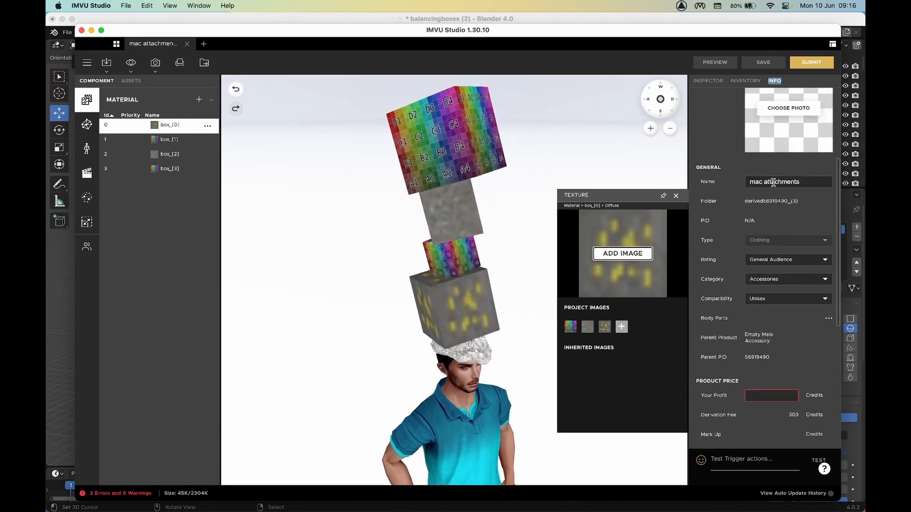
{"action": "scroll", "coordinate": [757, 397], "scroll_direction": "down", "scroll_amount": 9}
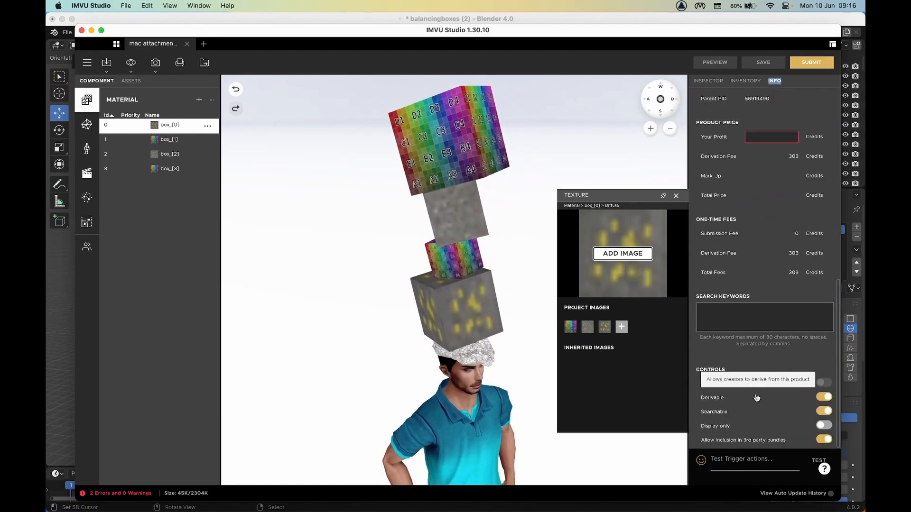
{"action": "scroll", "coordinate": [756, 397], "scroll_direction": "up", "scroll_amount": 14}
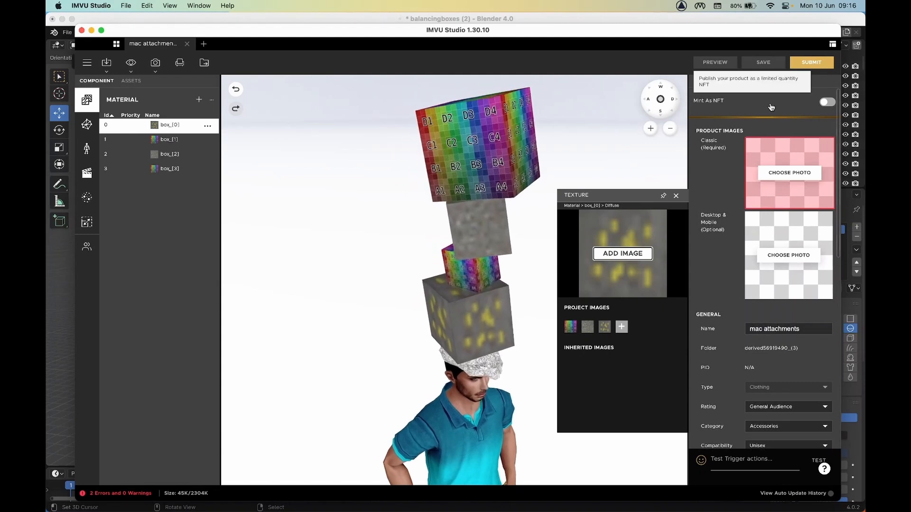